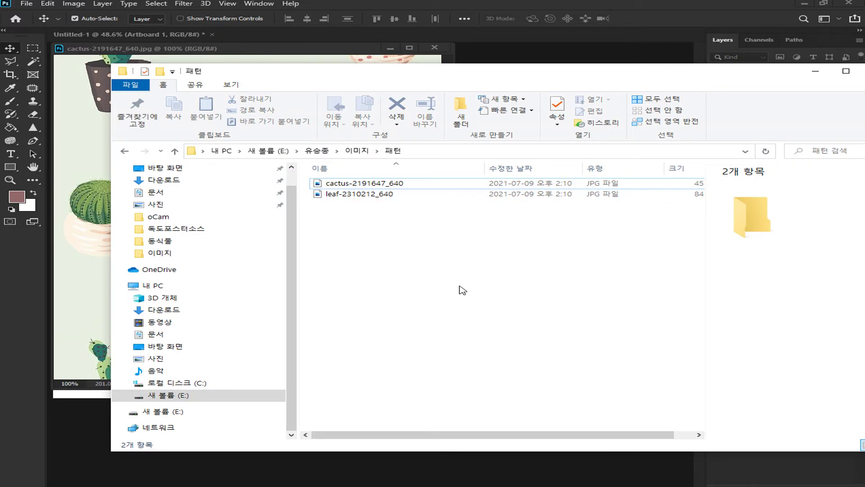
# Open the leaf-2310212_640 image from the 패턴 folder as a separate document.
pyautogui.click(367, 183)
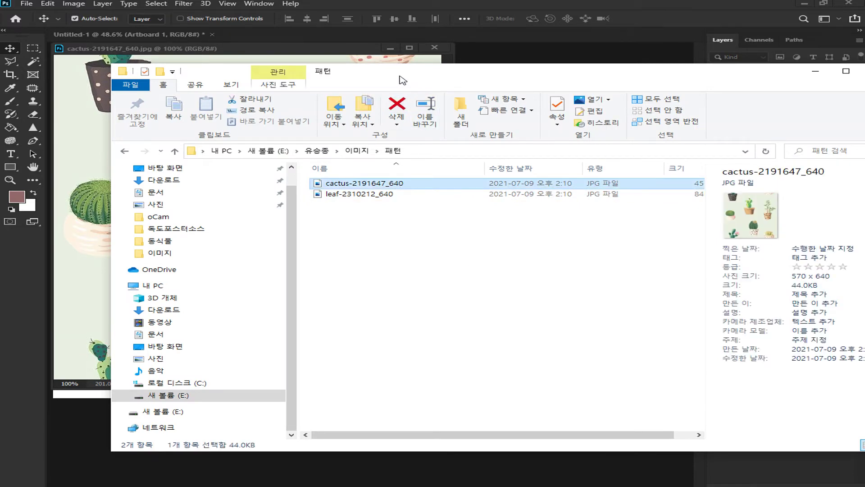
pyautogui.moveTo(402, 73); pyautogui.dragTo(550, 127)
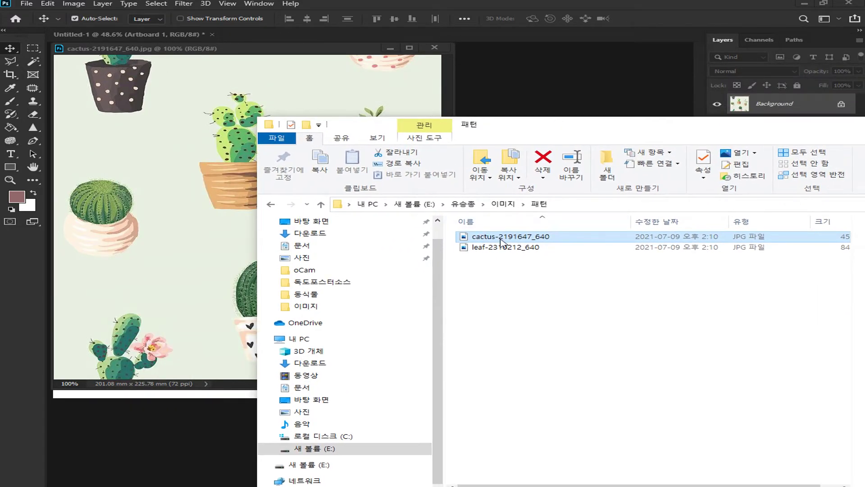
pyautogui.click(507, 248)
pyautogui.moveTo(507, 250); pyautogui.dragTo(470, 14)
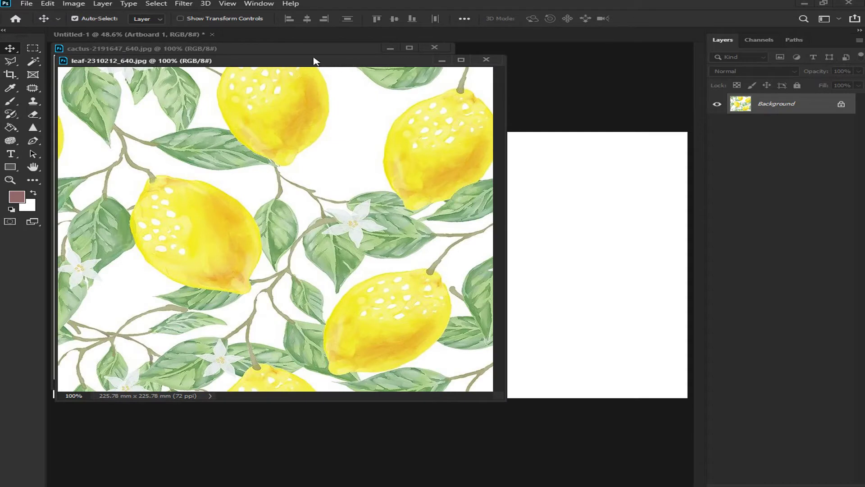
# Spread out the floating cactus and leaf image windows, and consolidate all open documents into tabs.
pyautogui.moveTo(273, 62); pyautogui.dragTo(474, 111)
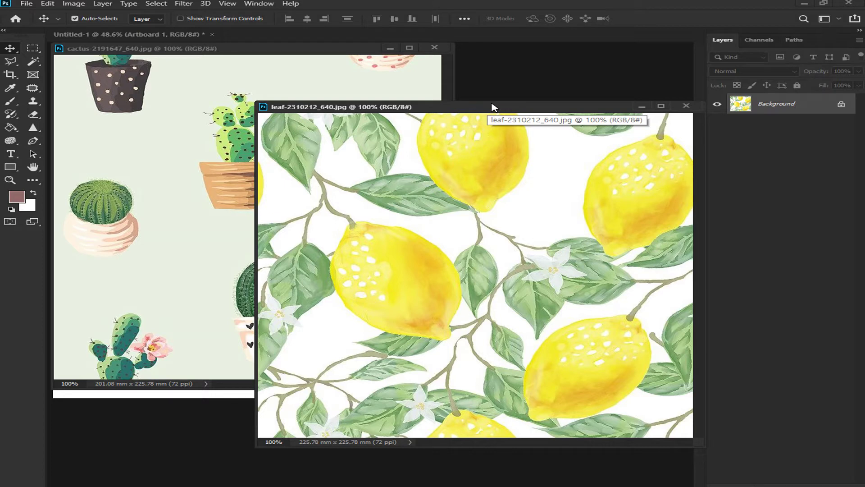
pyautogui.moveTo(280, 50); pyautogui.dragTo(226, 174)
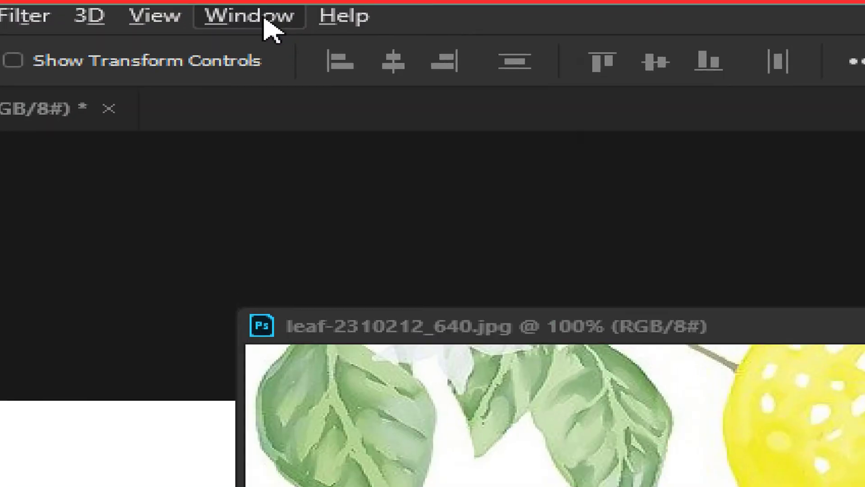
pyautogui.click(262, 4)
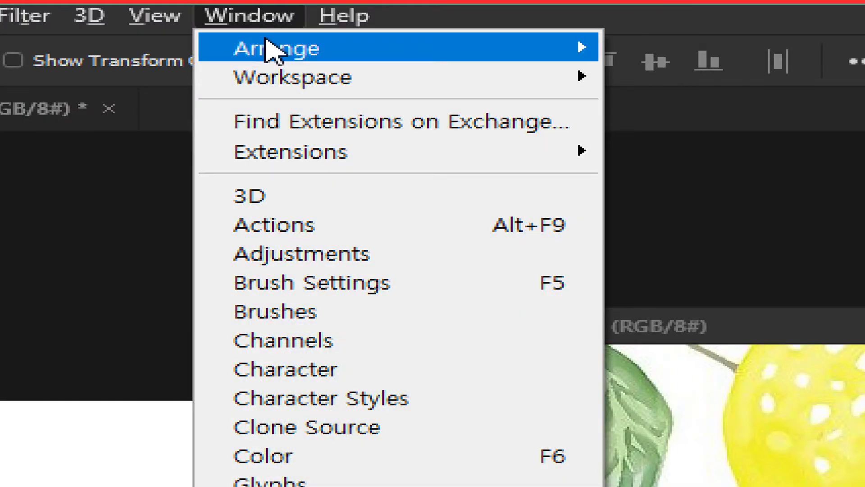
pyautogui.moveTo(315, 63)
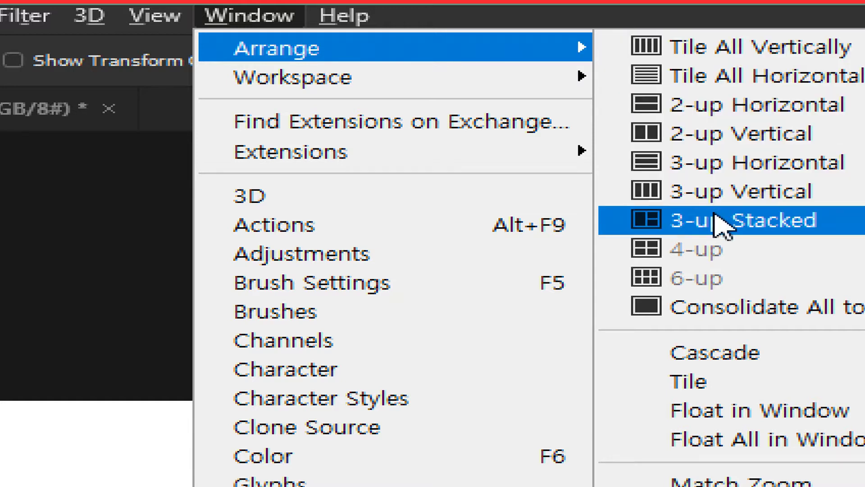
pyautogui.click(755, 306)
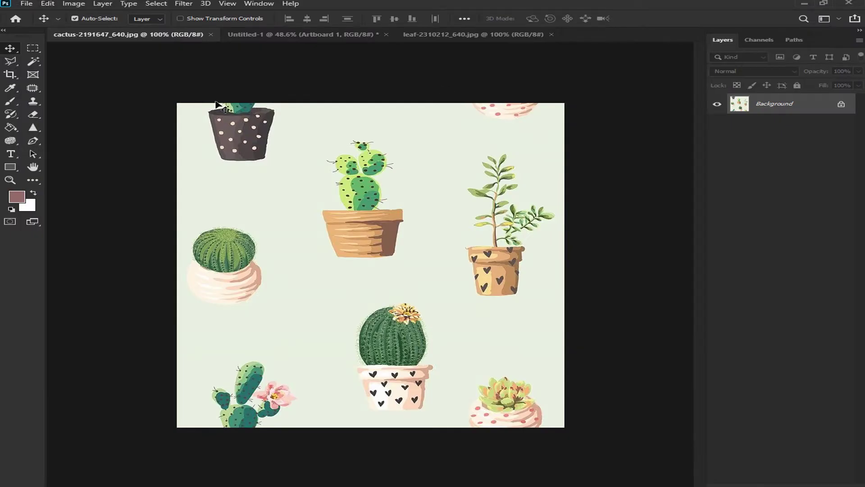
# Look through the open documents and move Untitled-1 ahead of the cactus and leaf images in the document order.
pyautogui.click(288, 39)
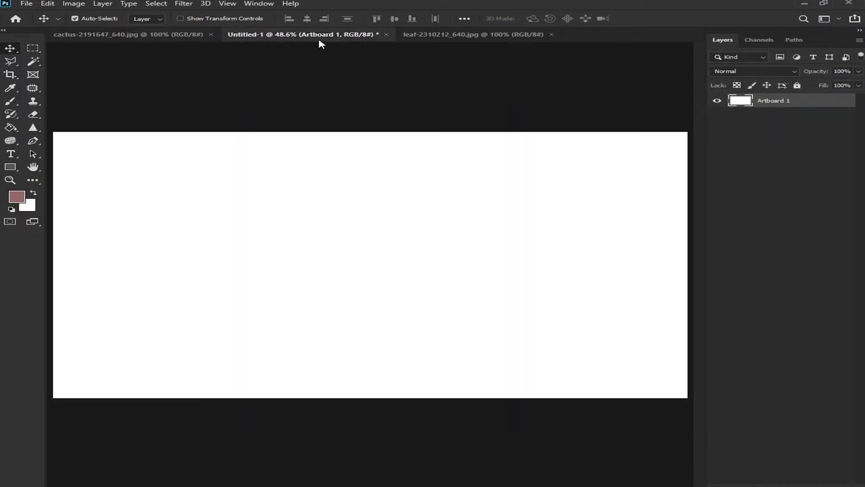
pyautogui.click(425, 39)
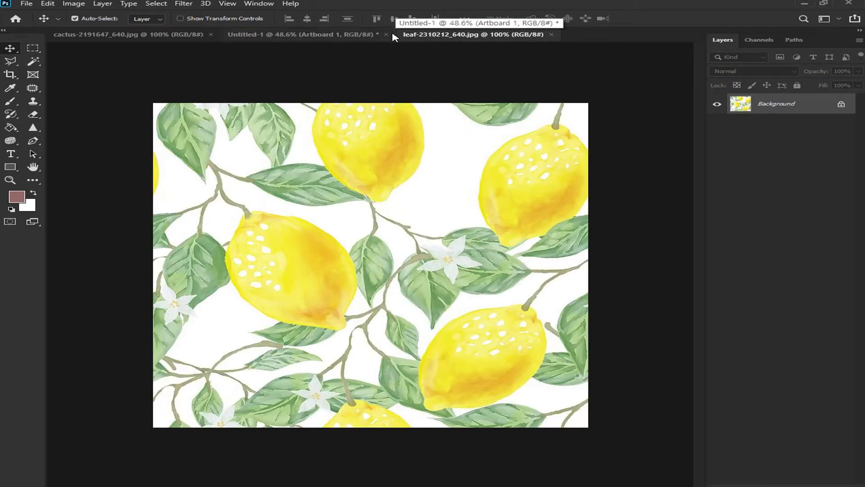
pyautogui.click(324, 39)
pyautogui.moveTo(323, 38); pyautogui.dragTo(128, 42)
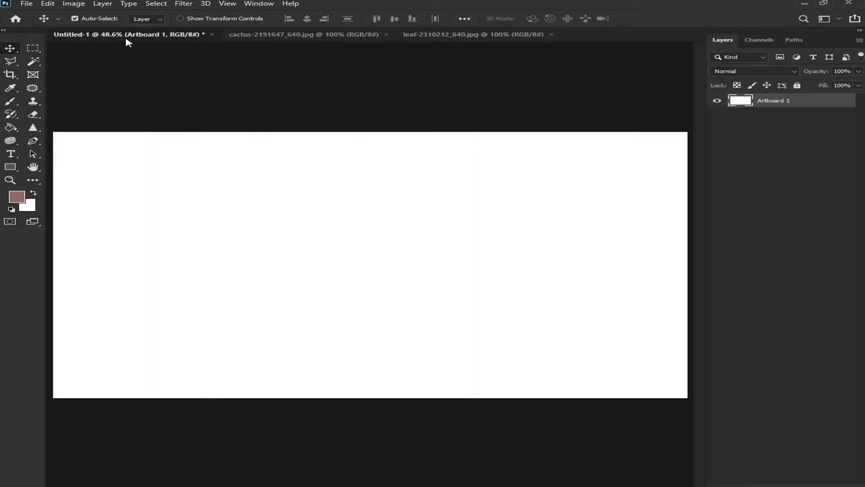
# Define the whole cactus image as a pattern named cactus-2191647_640, without the .jpg extension.
pyautogui.click(254, 36)
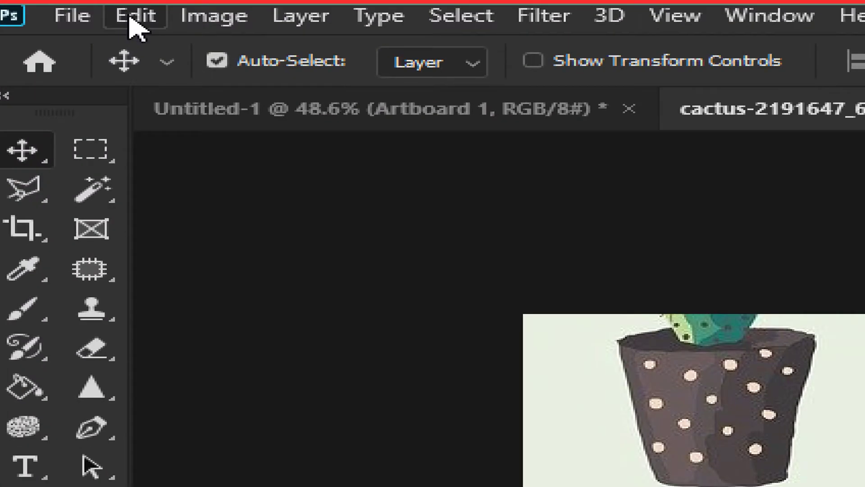
pyautogui.click(49, 5)
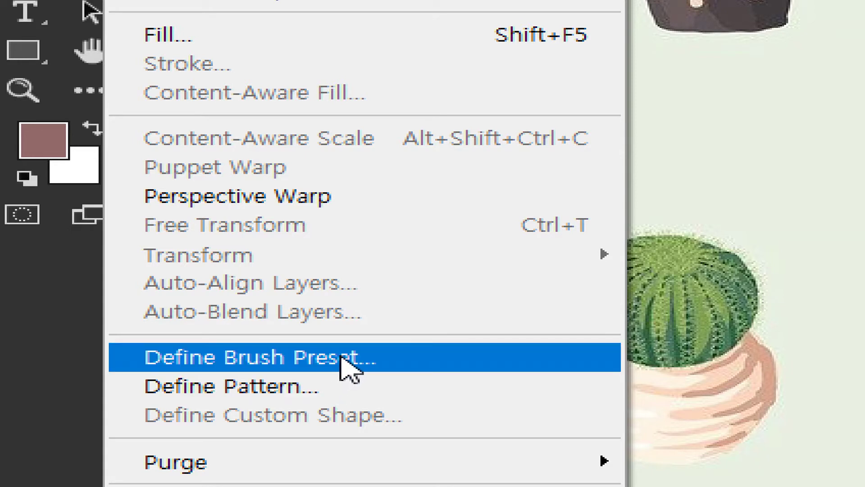
pyautogui.click(316, 388)
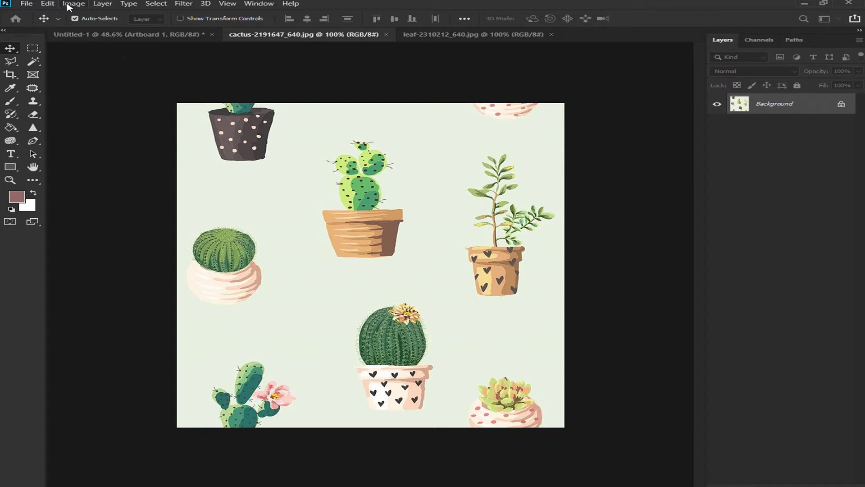
pyautogui.click(52, 5)
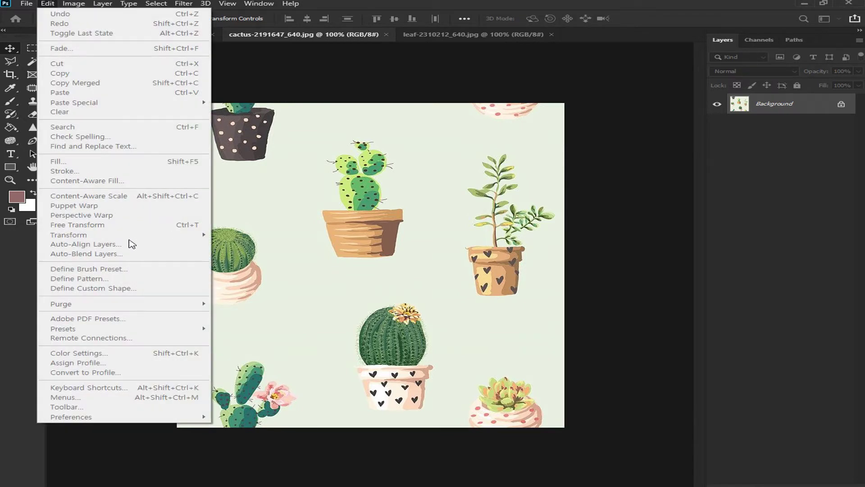
pyautogui.click(589, 245)
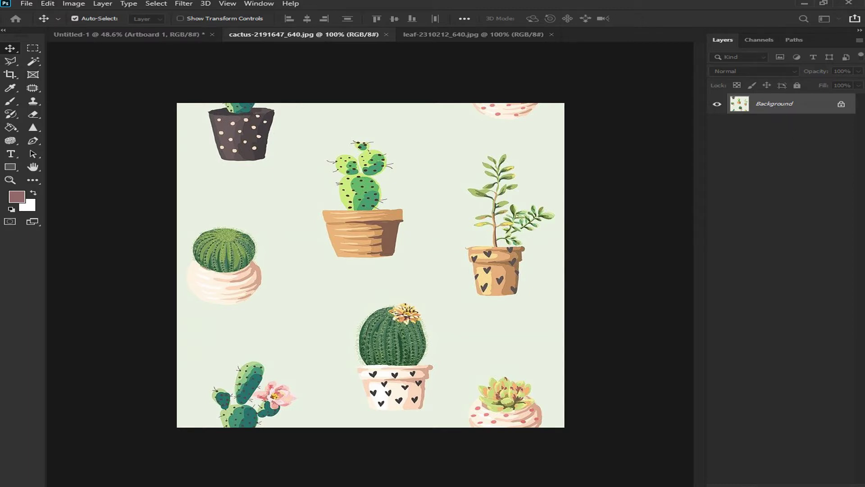
pyautogui.moveTo(113, 100); pyautogui.dragTo(358, 142)
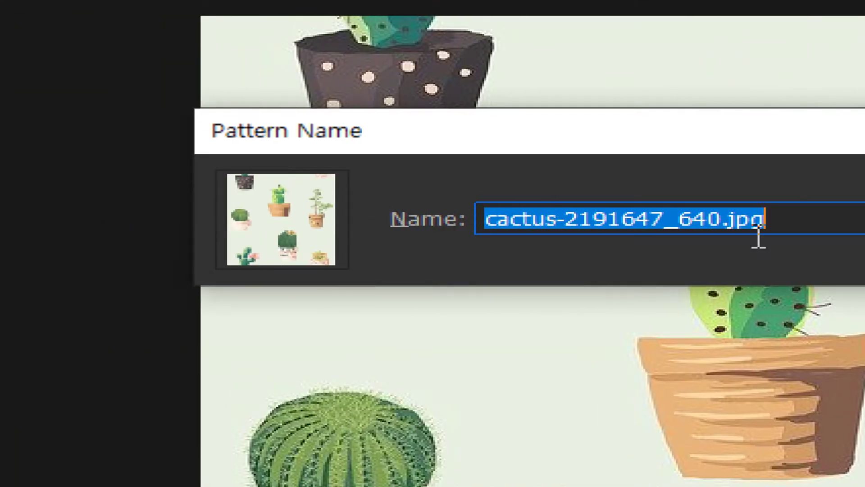
pyautogui.click(756, 220)
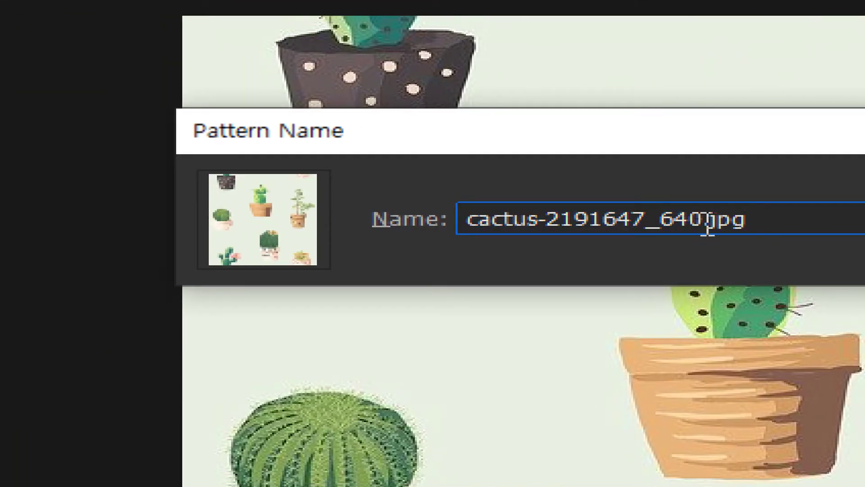
pyautogui.moveTo(703, 221); pyautogui.dragTo(770, 221)
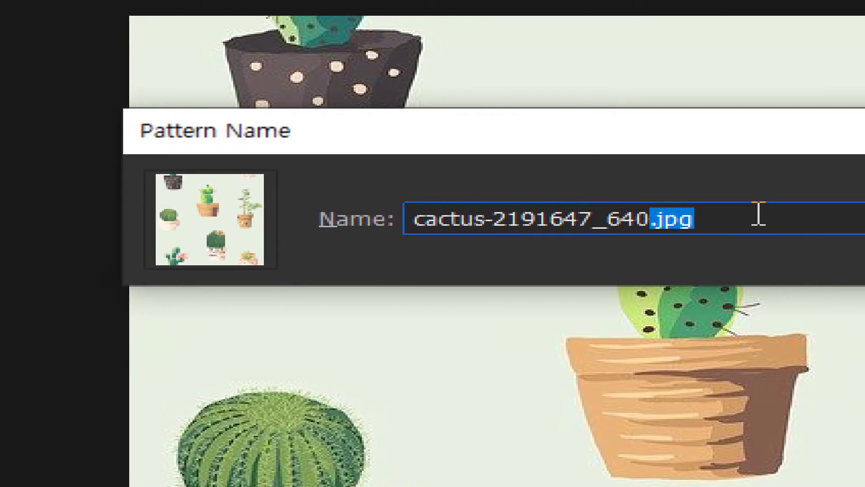
pyautogui.press('BackSpace')
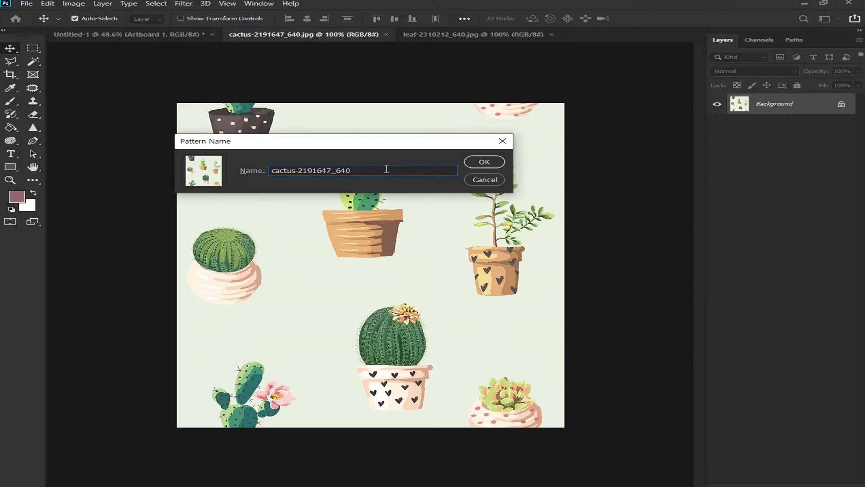
pyautogui.click(486, 163)
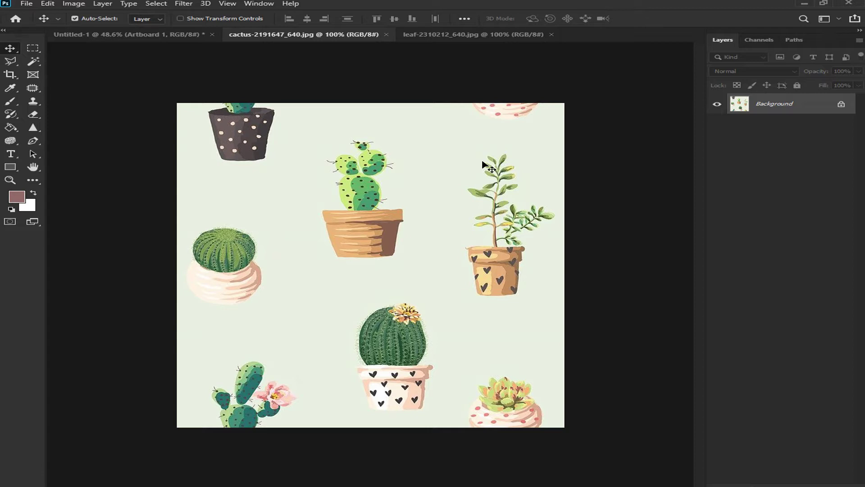
# Define the whole lemon leaf image as a pattern named leaf-2310212_640, and close that image.
pyautogui.click(438, 36)
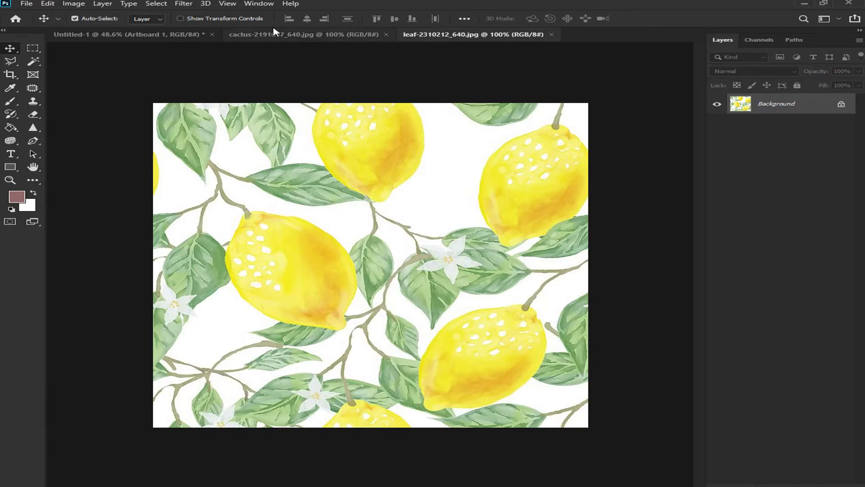
pyautogui.click(52, 4)
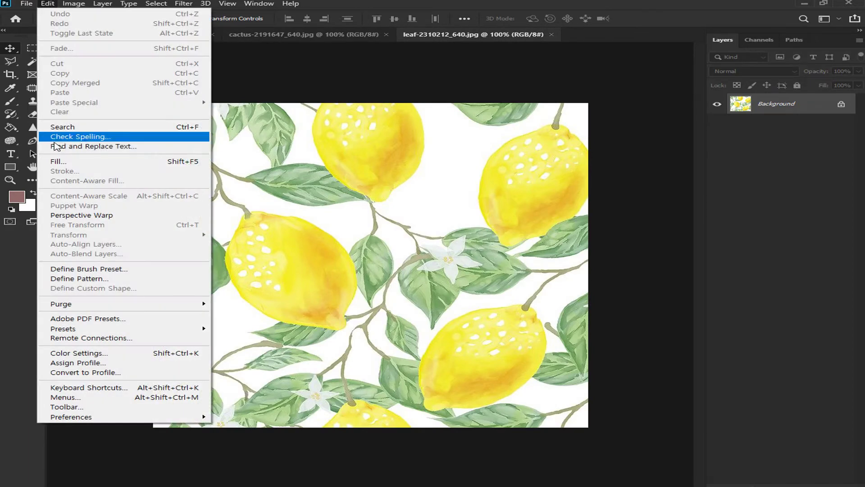
pyautogui.click(92, 279)
pyautogui.click(360, 172)
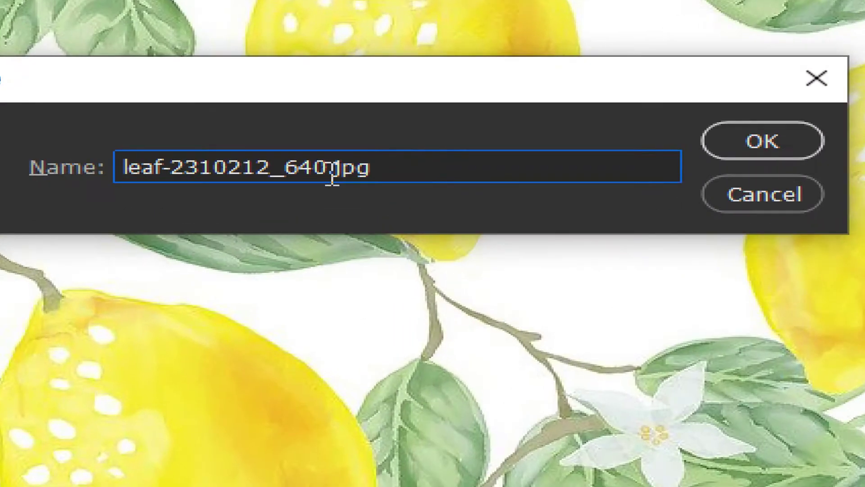
pyautogui.moveTo(329, 174); pyautogui.dragTo(367, 176)
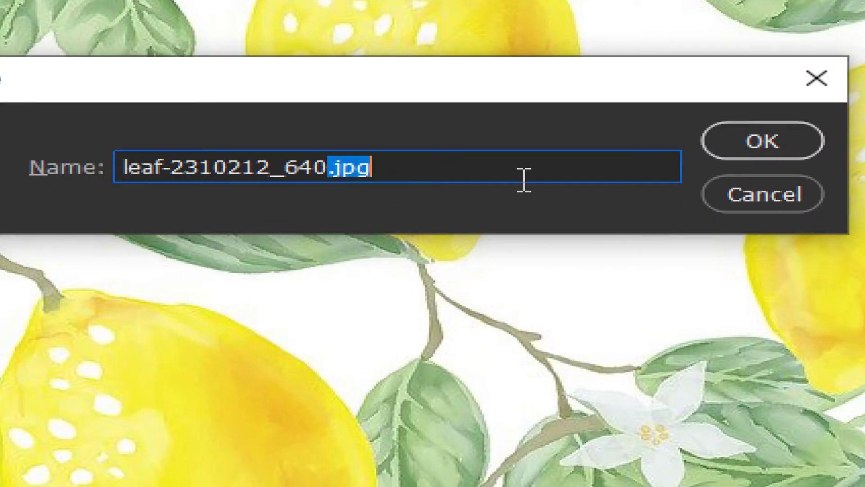
pyautogui.press('BackSpace')
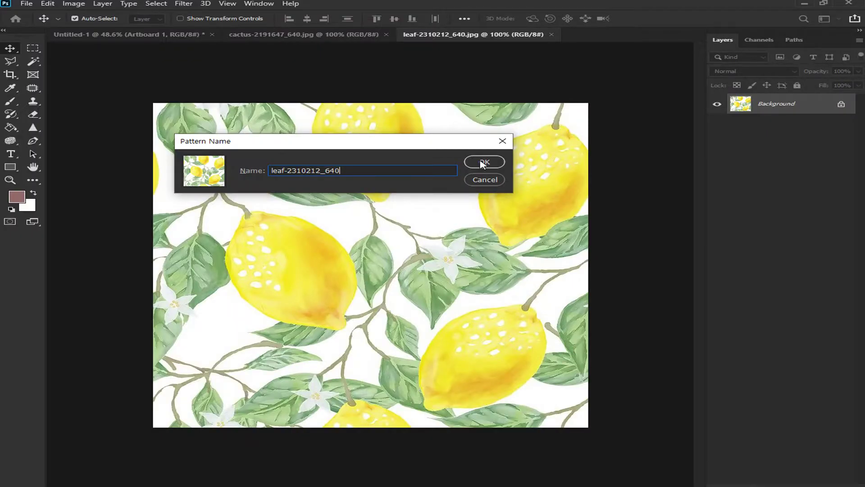
pyautogui.click(763, 141)
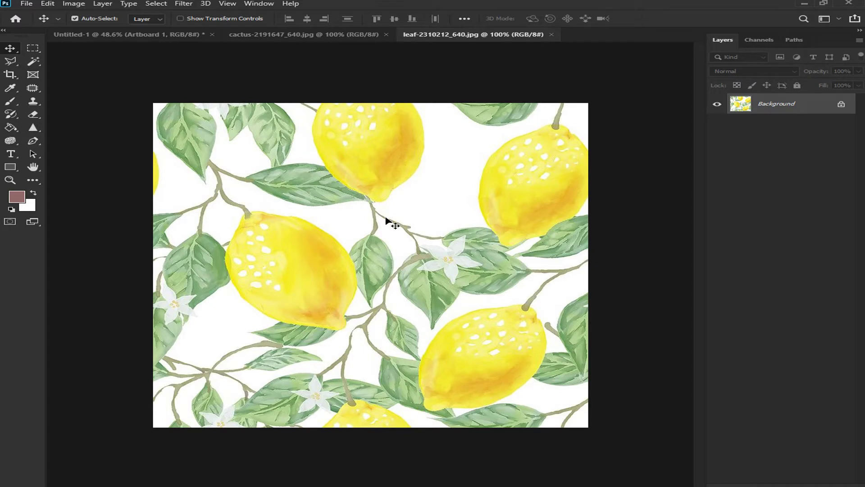
pyautogui.press('ctrl')
pyautogui.hotkey('ctrl', 'w')
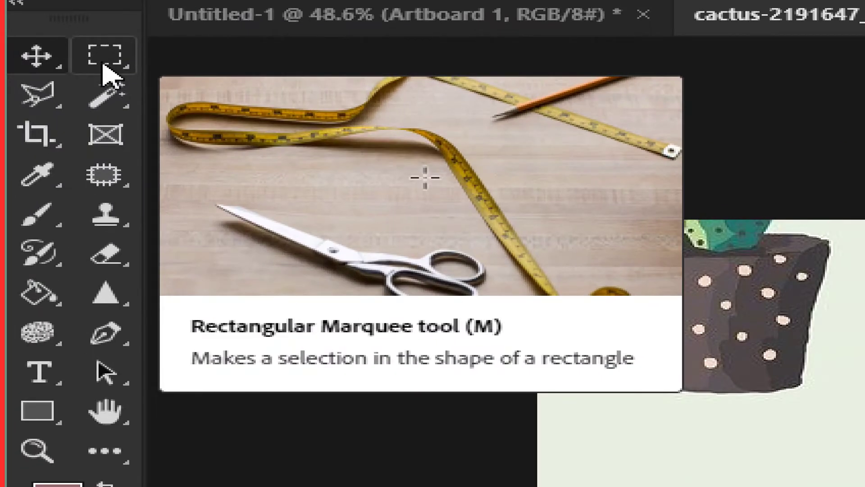
# Make a rectangular marquee selection around the leafy plant in the heart-patterned tan pot of the cactus image.
pyautogui.rightClick(106, 73)
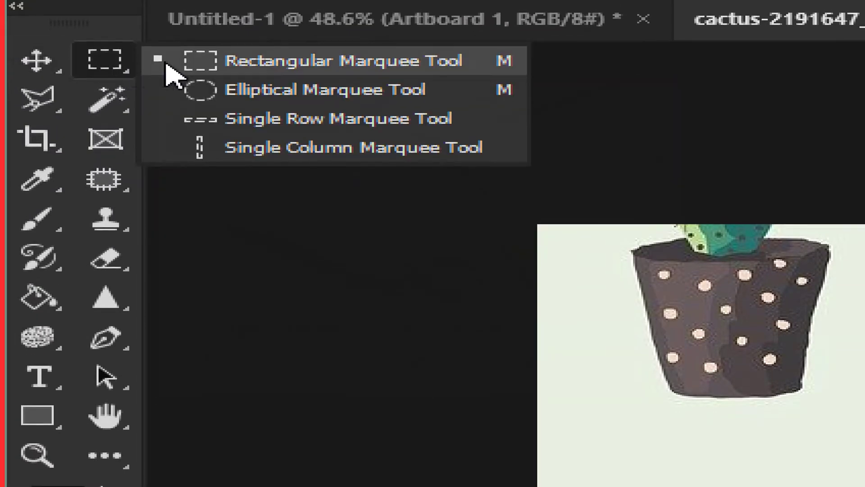
pyautogui.click(259, 65)
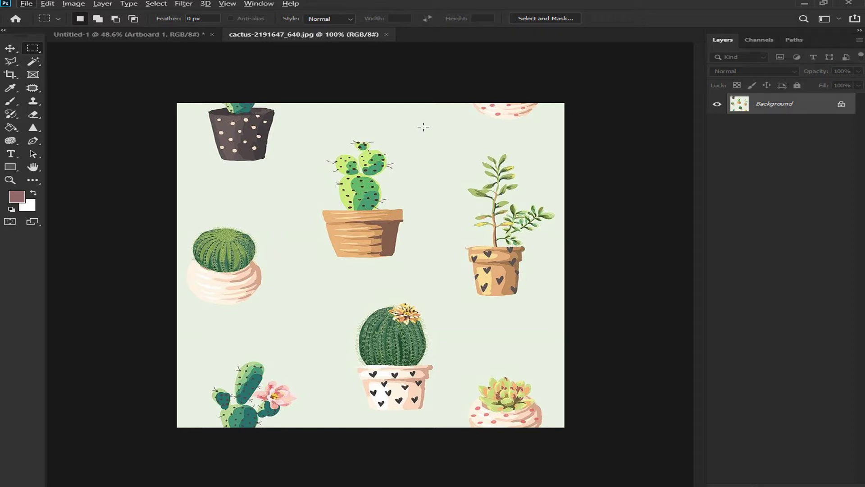
pyautogui.moveTo(412, 127); pyautogui.dragTo(560, 304)
pyautogui.click(560, 305)
pyautogui.hotkey('ctrl', 'z')
# Define the selected potted-plant area as a pattern named 식물1 and clear the selection.
pyautogui.click(47, 6)
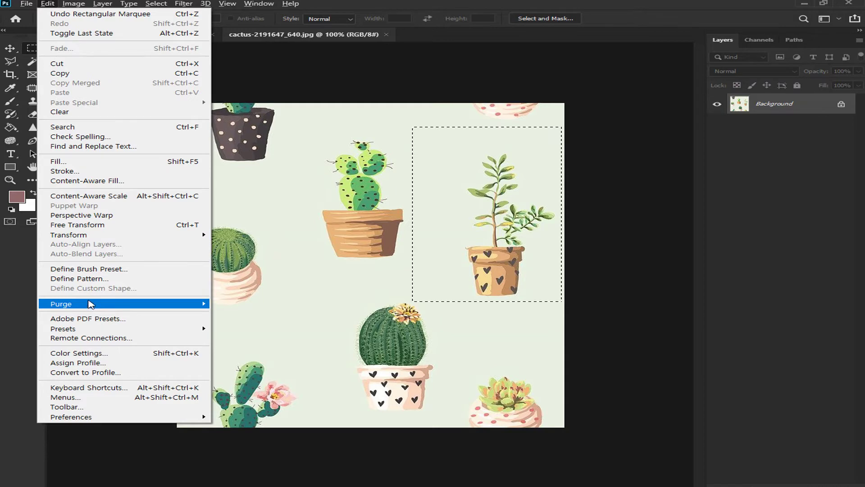
pyautogui.click(87, 280)
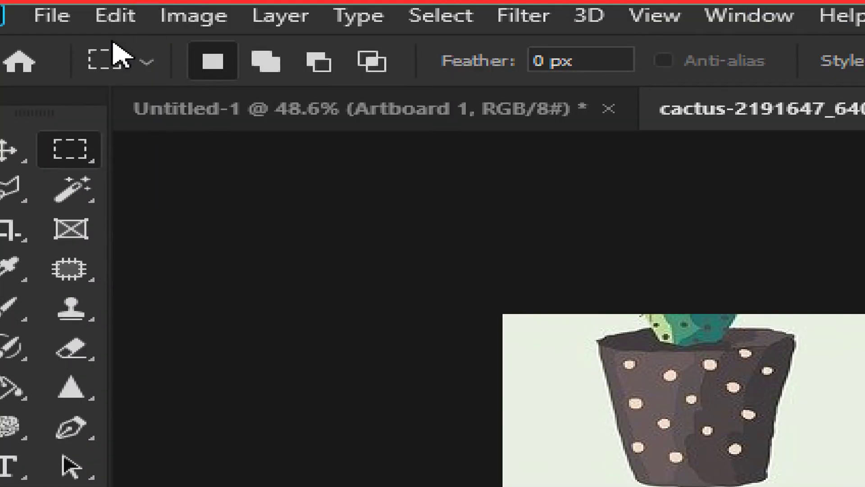
pyautogui.click(123, 14)
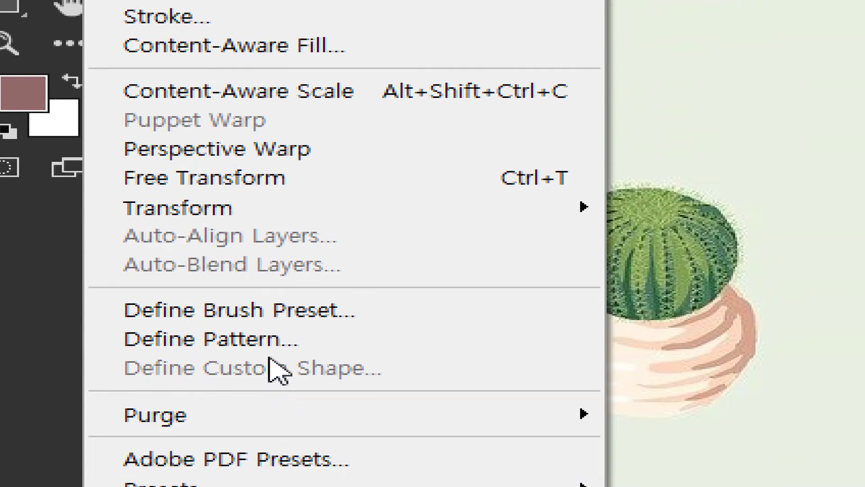
pyautogui.click(269, 343)
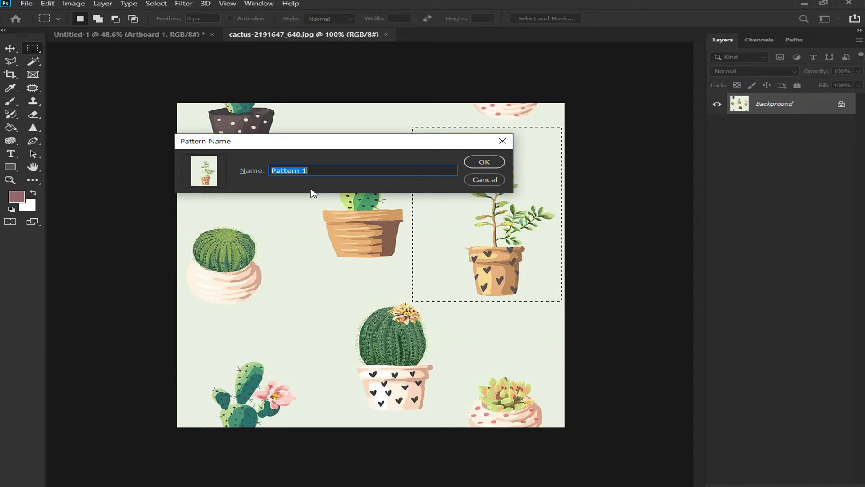
pyautogui.press('BackSpace')
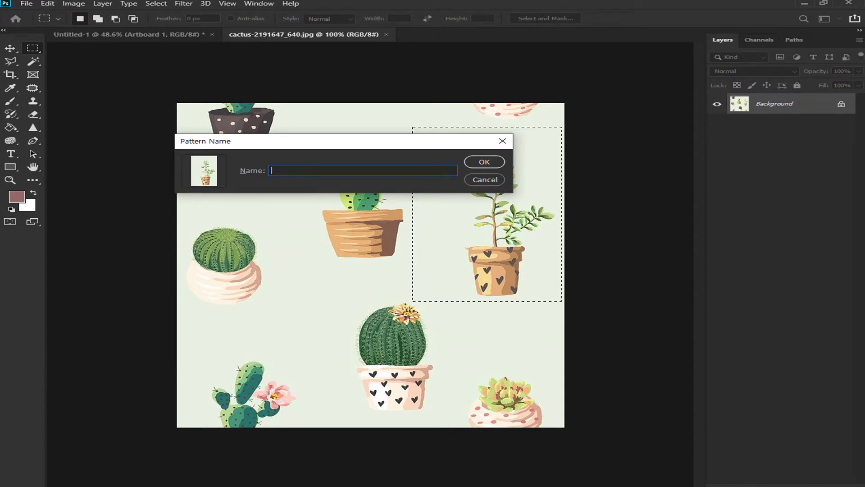
pyautogui.write('식물1')
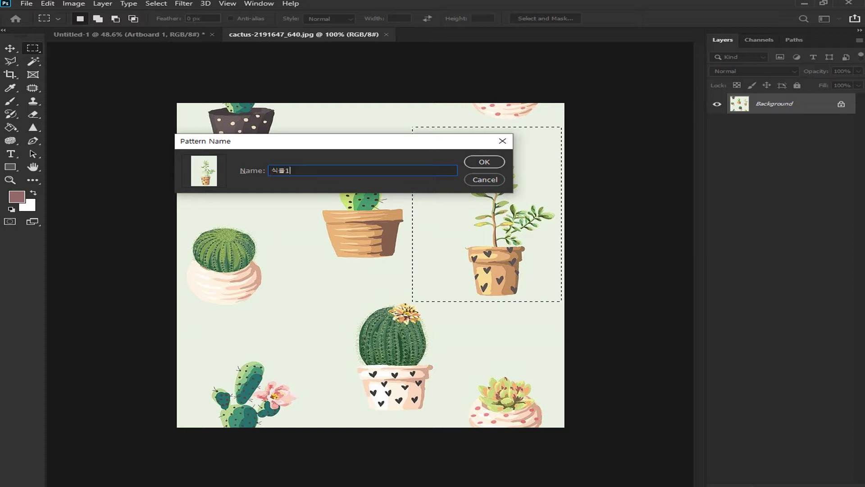
pyautogui.press('Return')
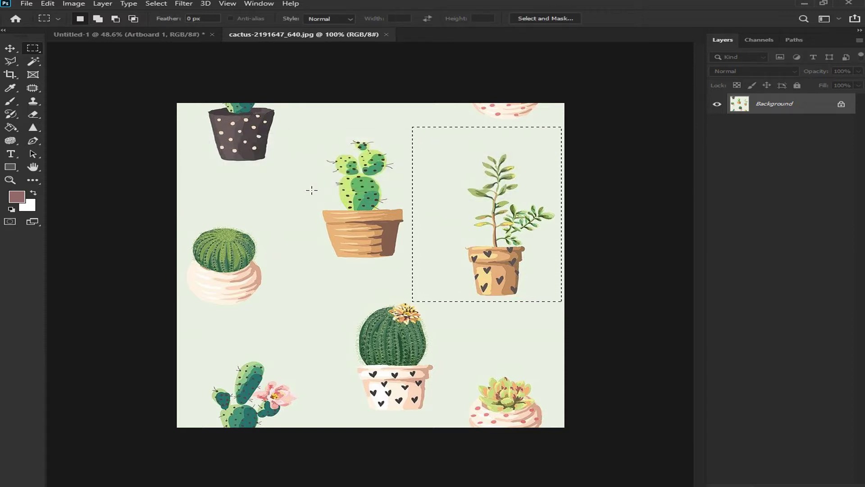
pyautogui.hotkey('ctrl', 'd')
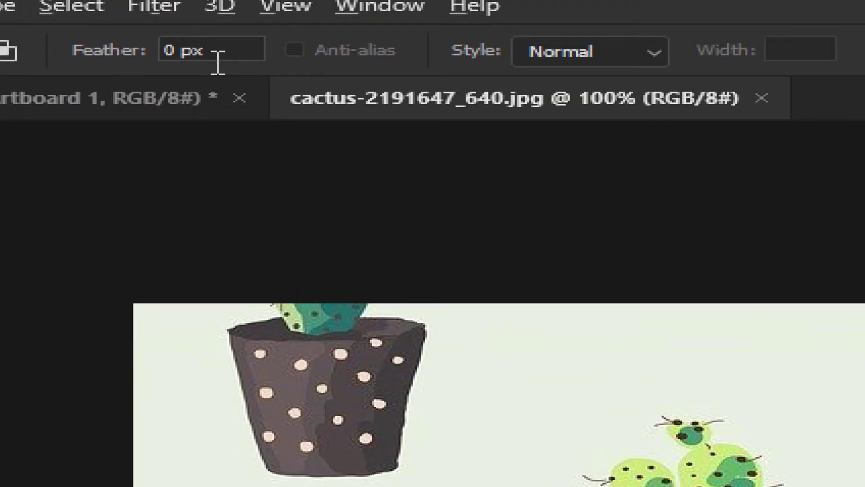
# Make a rectangular marquee selection with 1 px feather around the light green cactus in the plain tan pot, and close the cactus image.
pyautogui.click(204, 48)
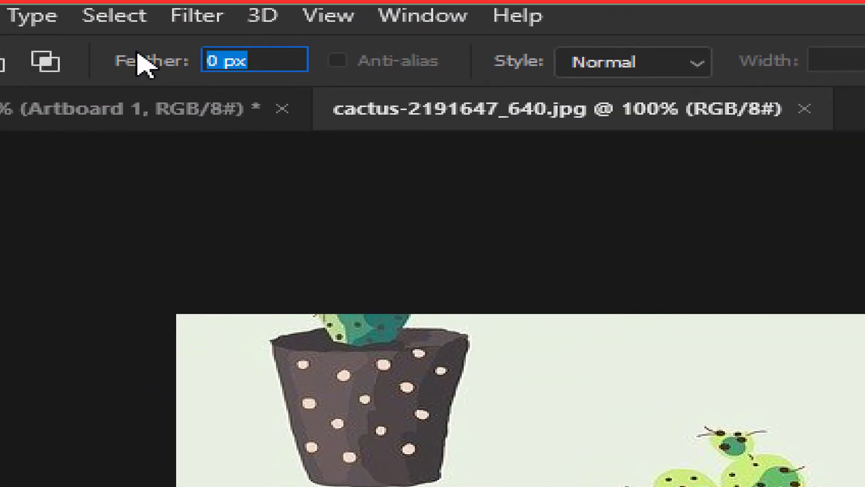
pyautogui.write('1')
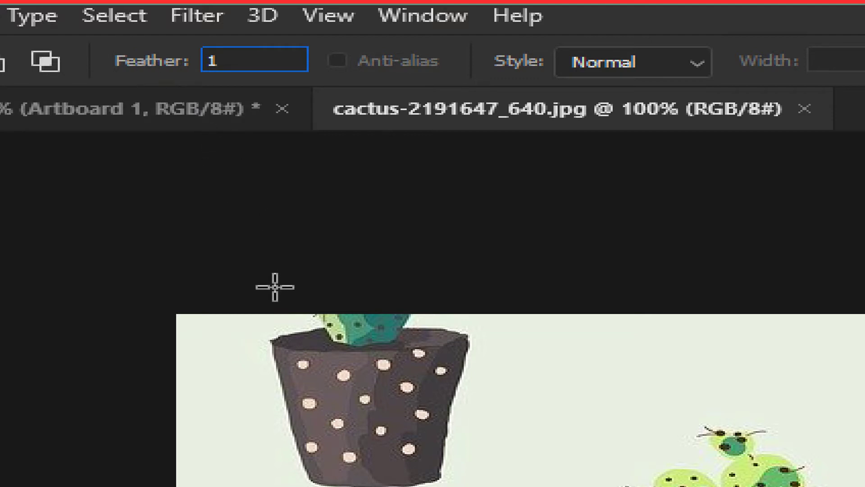
pyautogui.press('Return')
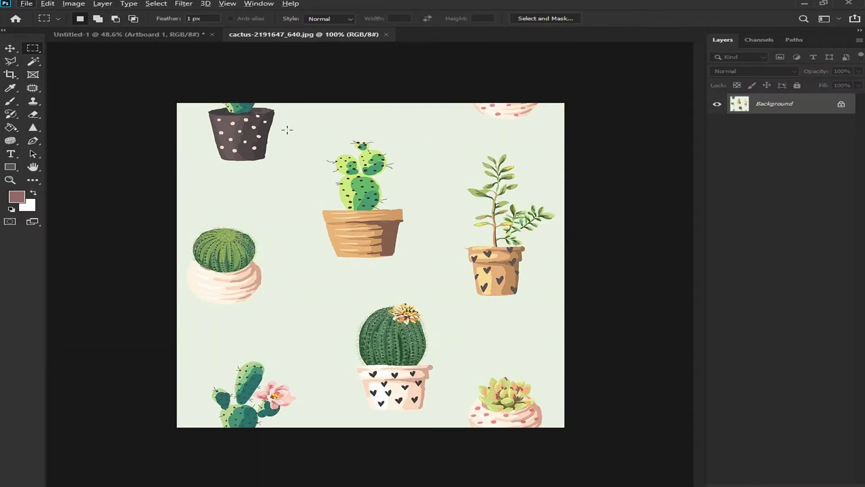
pyautogui.moveTo(284, 126); pyautogui.dragTo(411, 266)
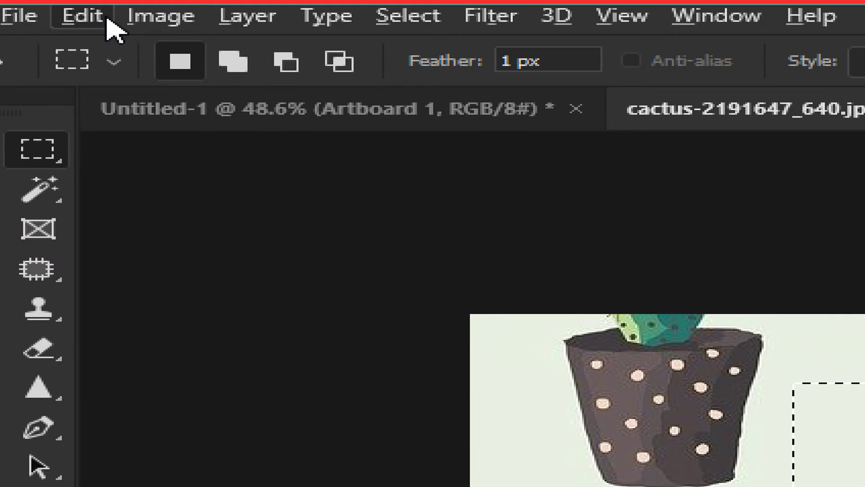
pyautogui.click(47, 3)
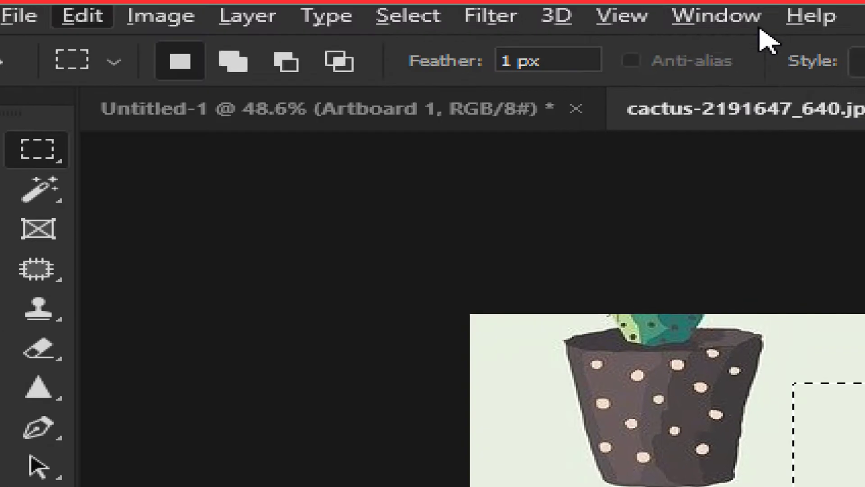
pyautogui.click(753, 18)
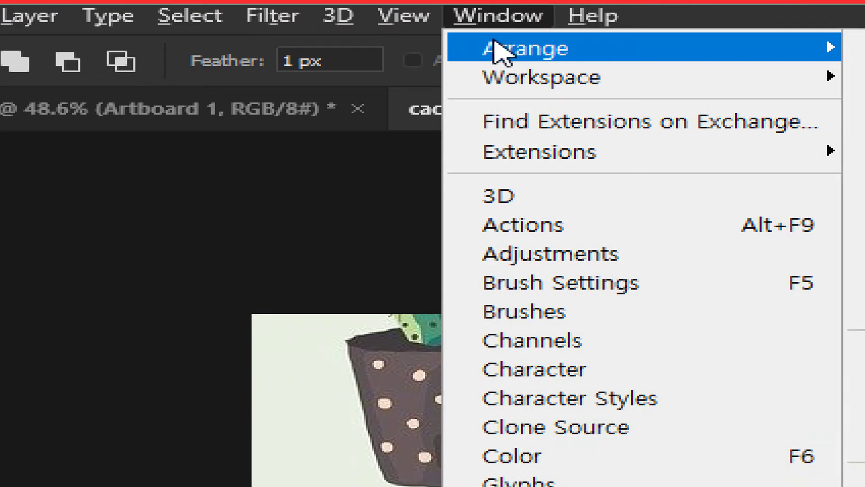
pyautogui.press('Escape')
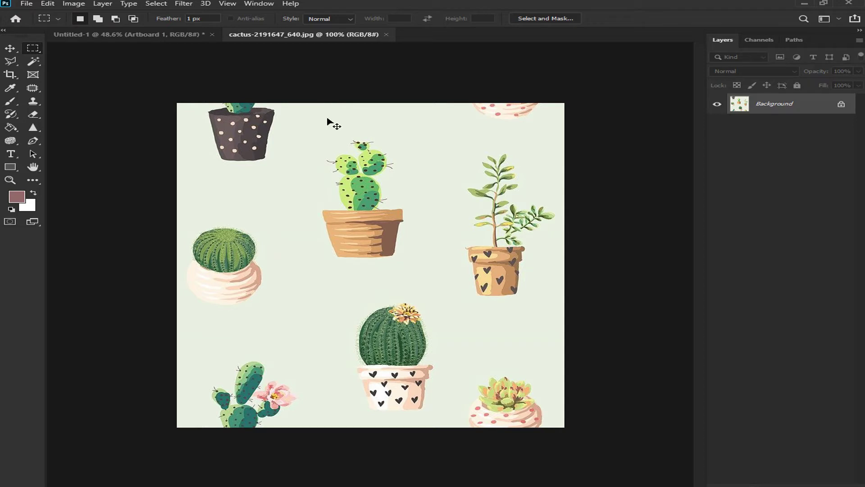
pyautogui.hotkey('ctrl', 'w')
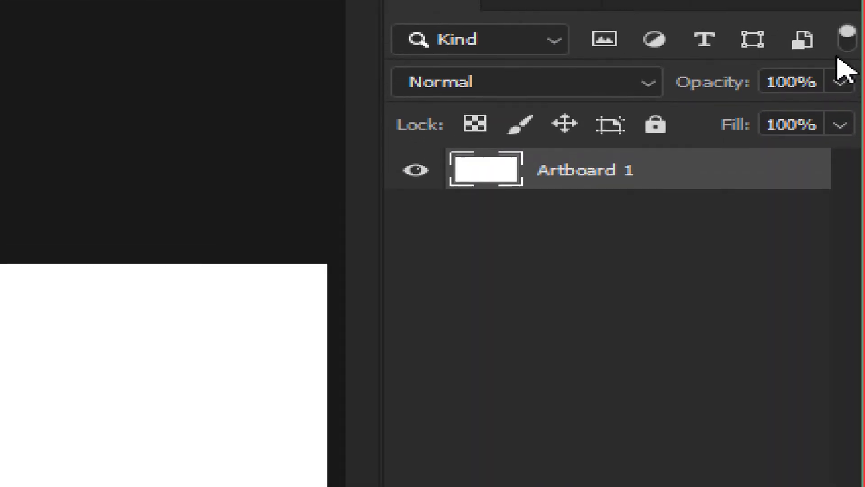
# Flatten Untitled-1 into a plain background and add a new empty layer named Layer 1.
pyautogui.click(837, 69)
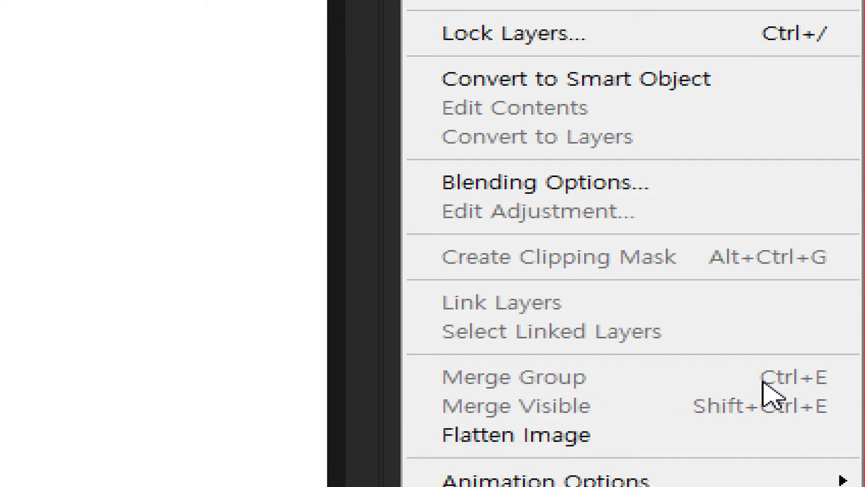
pyautogui.click(523, 440)
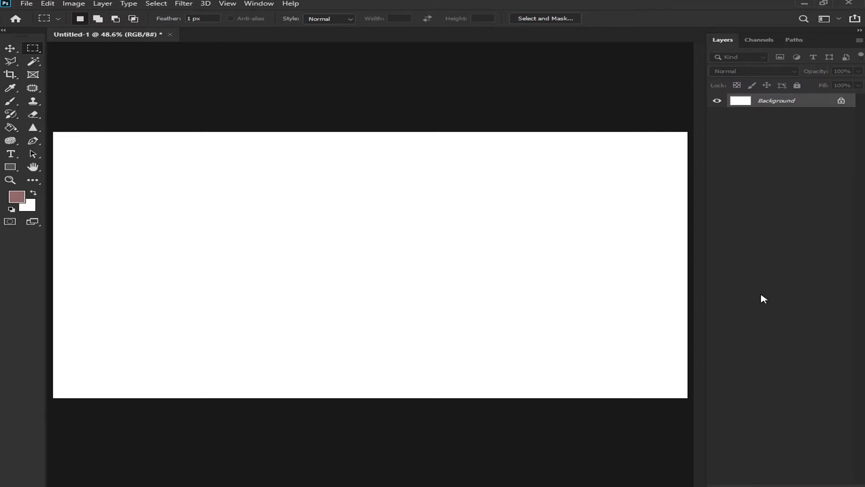
pyautogui.hotkey('ctrl', 'shift', 'n')
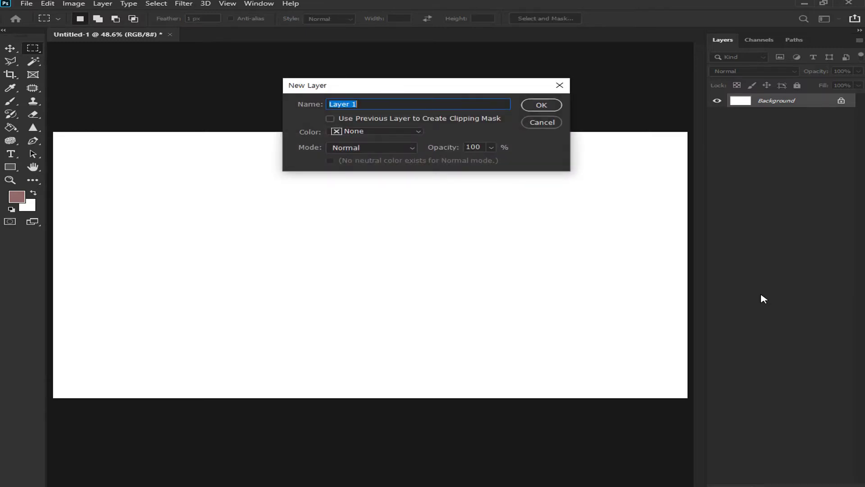
pyautogui.press('Return')
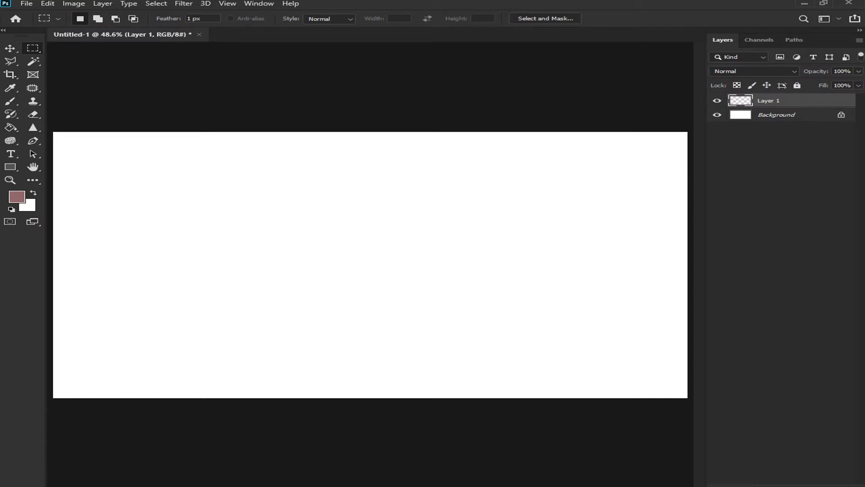
# Switch to the Pattern Stamp tool and enlarge its brush to 500 px.
pyautogui.press('alt')
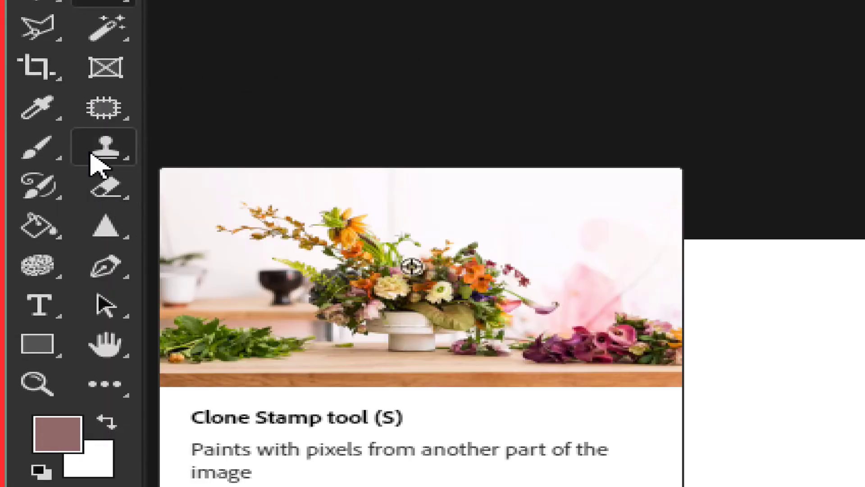
pyautogui.click(97, 163)
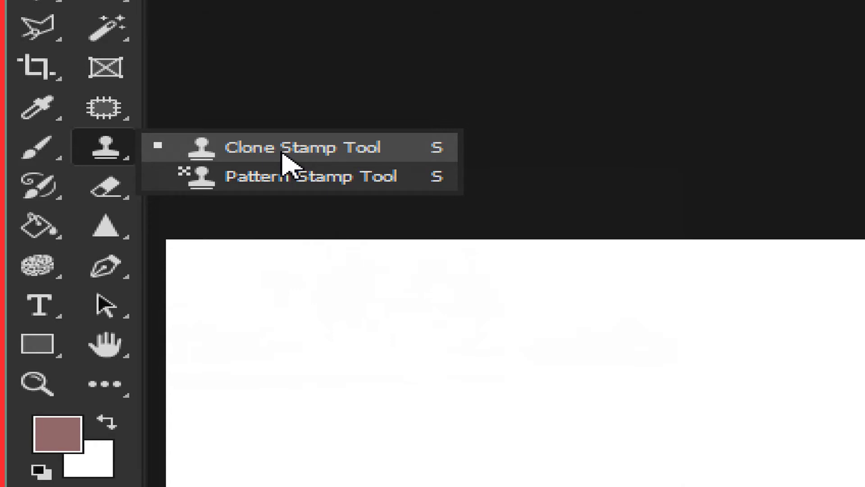
pyautogui.click(328, 176)
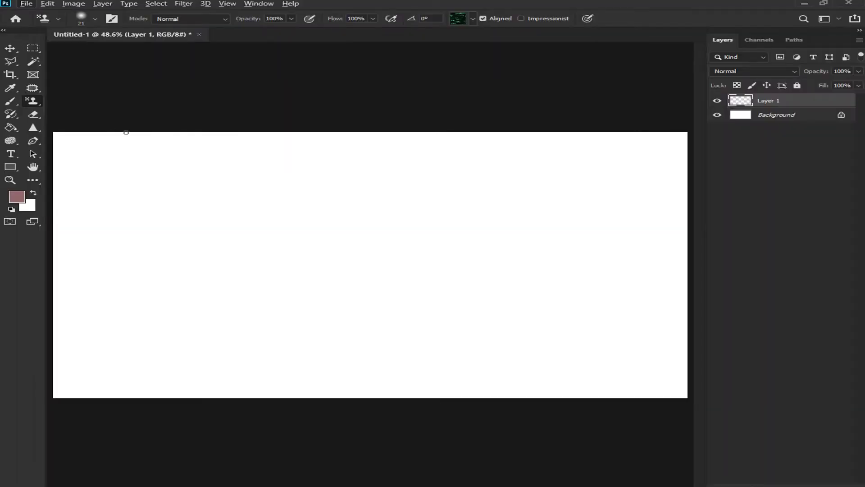
pyautogui.press(']')
pyautogui.press(']')
pyautogui.press(']')
pyautogui.press(']')
pyautogui.press(']')
pyautogui.press(']')
pyautogui.press(']')
pyautogui.press(']')
pyautogui.press(']')
pyautogui.press(']')
pyautogui.press(']')
pyautogui.press(']')
pyautogui.press(']')
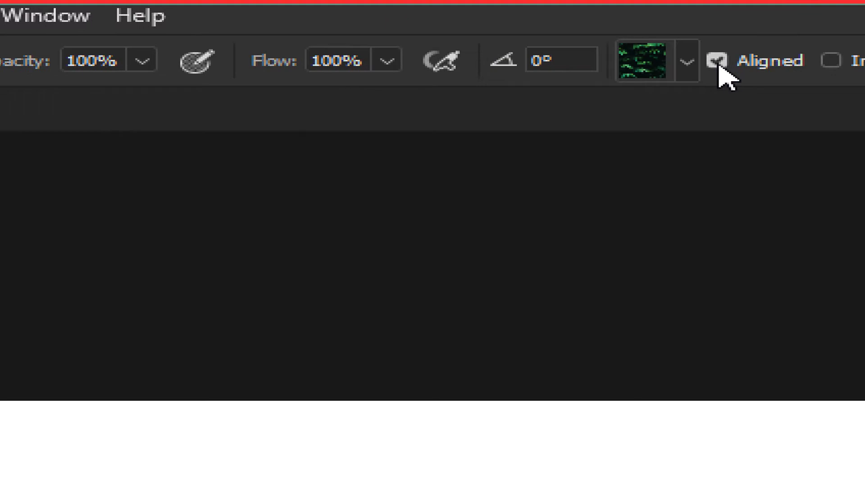
# Browse the Trees, Grass and Water pattern groups and choose the custom lemon pattern leaf-2310212_640 for the Pattern Stamp tool.
pyautogui.click(688, 63)
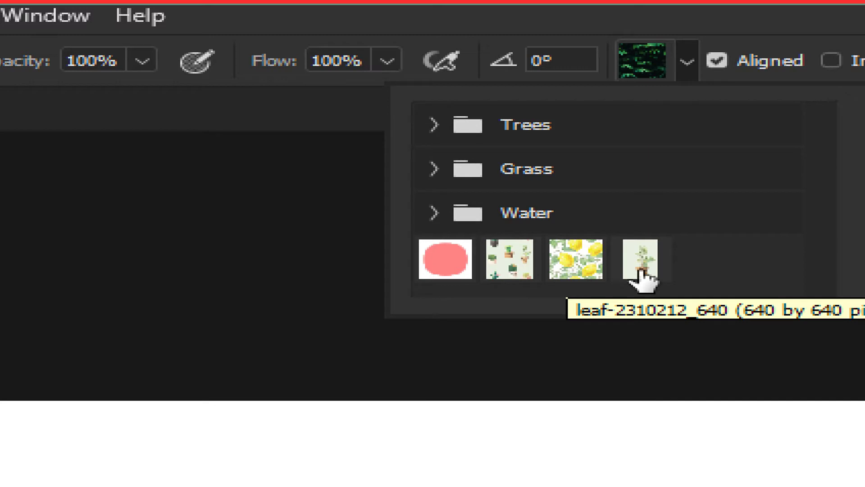
pyautogui.click(434, 128)
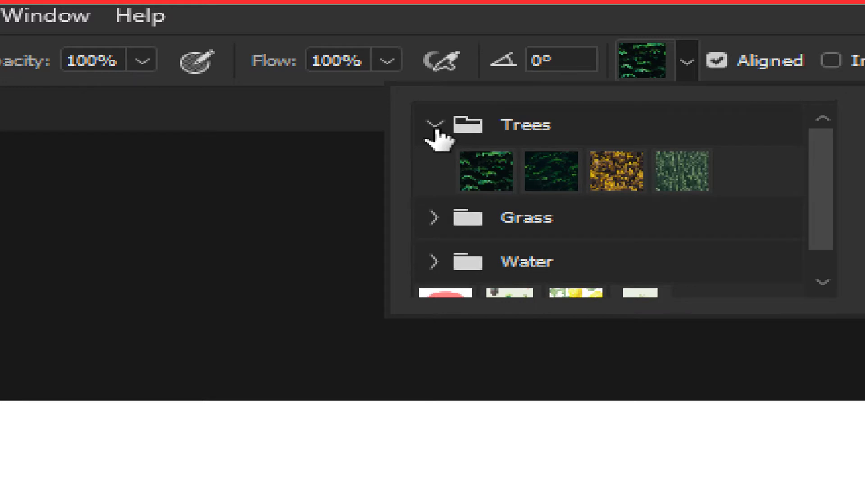
pyautogui.click(435, 128)
pyautogui.click(435, 170)
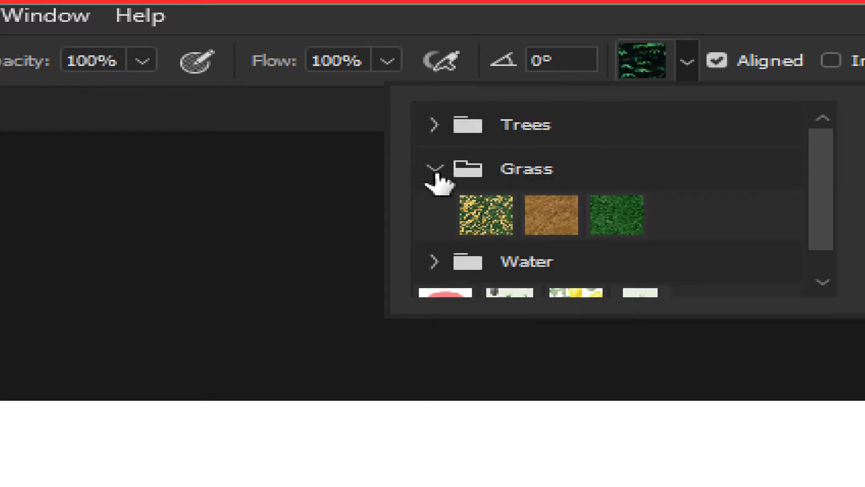
pyautogui.click(435, 170)
pyautogui.click(436, 171)
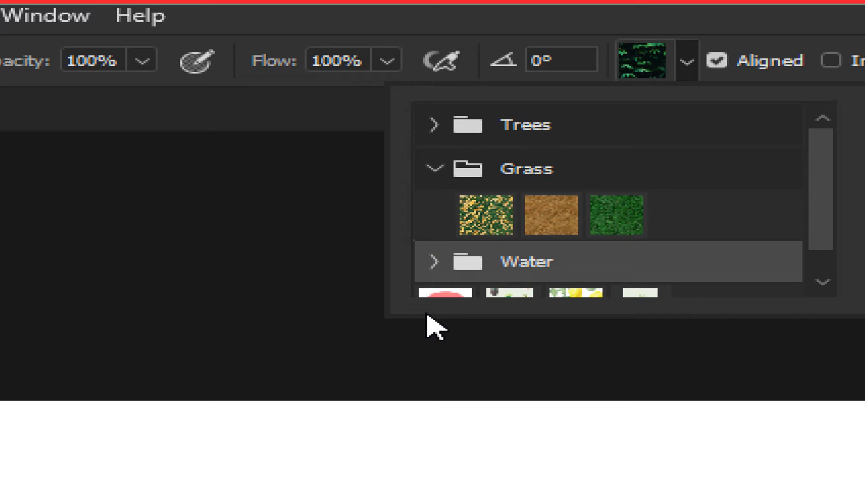
pyautogui.scroll(-2, 496, 253)
pyautogui.click(433, 231)
pyautogui.scroll(-2, 563, 266)
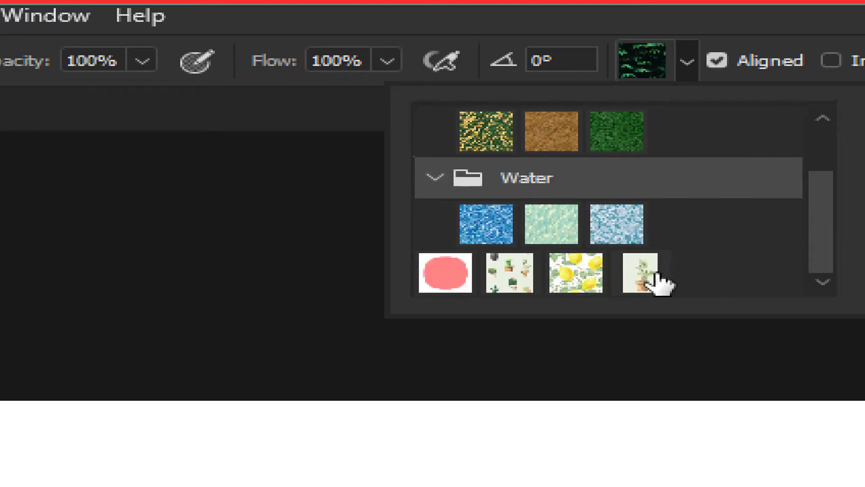
pyautogui.click(569, 285)
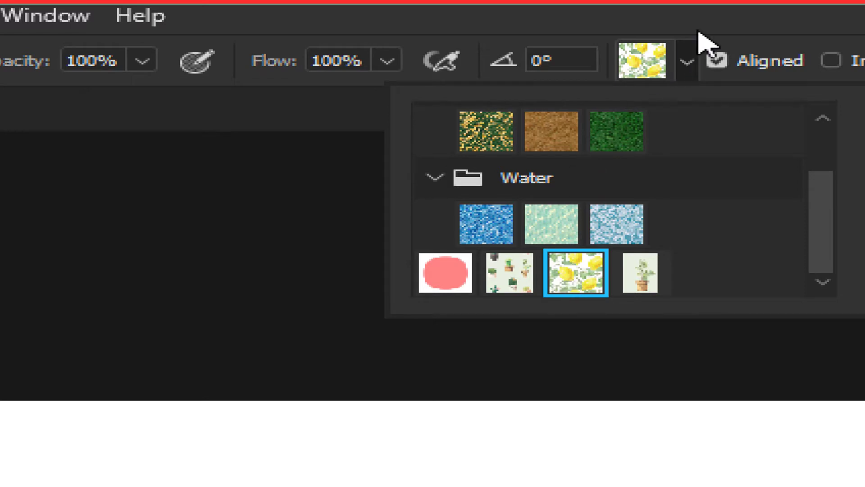
pyautogui.click(705, 16)
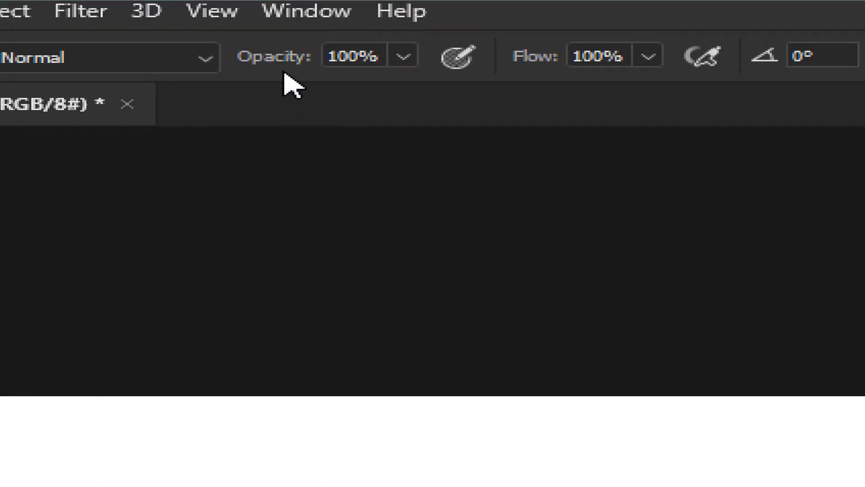
# Paint the lemon pattern across the left and middle of Layer 1 at 100% opacity, extending it rightwards at 40% and 10% opacity.
pyautogui.press('alt')
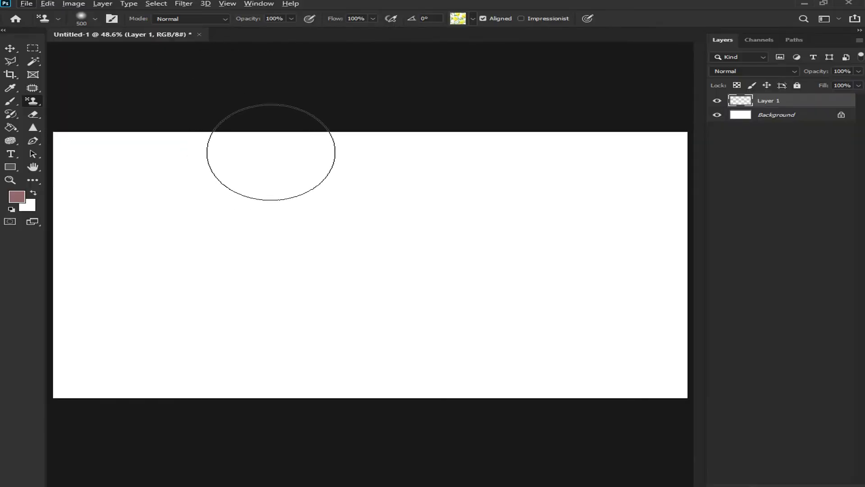
pyautogui.moveTo(286, 135)
pyautogui.mouseDown()
pyautogui.moveTo(184, 204)
pyautogui.moveTo(342, 120)
pyautogui.moveTo(136, 248)
pyautogui.moveTo(100, 195)
pyautogui.moveTo(151, 149)
pyautogui.moveTo(85, 213)
pyautogui.moveTo(110, 246)
pyautogui.moveTo(82, 336)
pyautogui.moveTo(149, 331)
pyautogui.moveTo(167, 341)
pyautogui.moveTo(351, 314)
pyautogui.moveTo(371, 333)
pyautogui.moveTo(365, 345)
pyautogui.moveTo(285, 352)
pyautogui.moveTo(321, 274)
pyautogui.moveTo(262, 293)
pyautogui.moveTo(218, 333)
pyautogui.mouseUp()
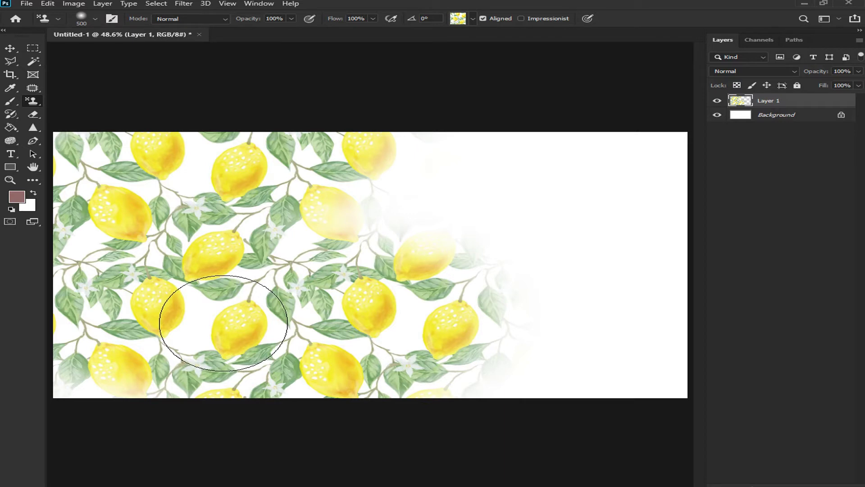
pyautogui.press('4')
pyautogui.moveTo(376, 183)
pyautogui.mouseDown()
pyautogui.moveTo(391, 168)
pyautogui.moveTo(365, 222)
pyautogui.moveTo(413, 170)
pyautogui.moveTo(451, 184)
pyautogui.moveTo(464, 164)
pyautogui.mouseUp()
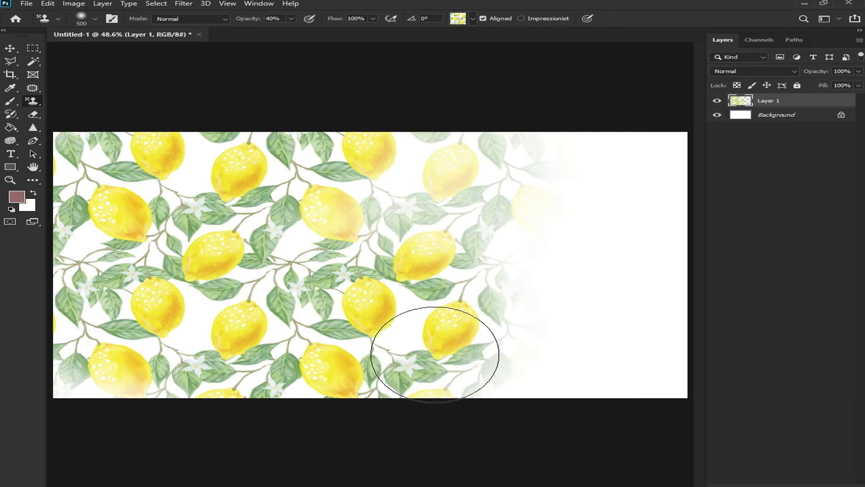
pyautogui.press('1')
pyautogui.moveTo(498, 333)
pyautogui.mouseDown()
pyautogui.moveTo(519, 329)
pyautogui.moveTo(547, 367)
pyautogui.moveTo(400, 309)
pyautogui.moveTo(483, 324)
pyautogui.moveTo(498, 313)
pyautogui.moveTo(533, 319)
pyautogui.moveTo(557, 415)
pyautogui.mouseUp()
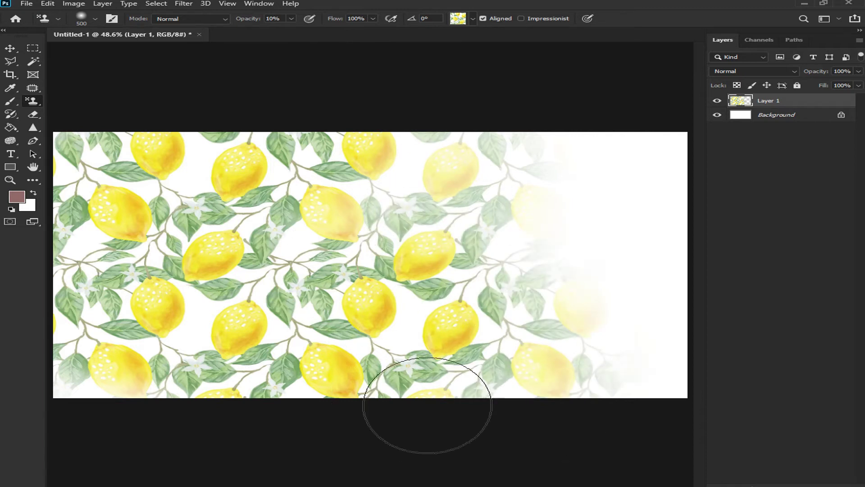
# Finish the lemon pattern in the lower-left corner of Layer 1, add a new empty layer above it and hide Layer 1.
pyautogui.moveTo(171, 364)
pyautogui.mouseDown()
pyautogui.moveTo(110, 377)
pyautogui.moveTo(119, 376)
pyautogui.mouseUp()
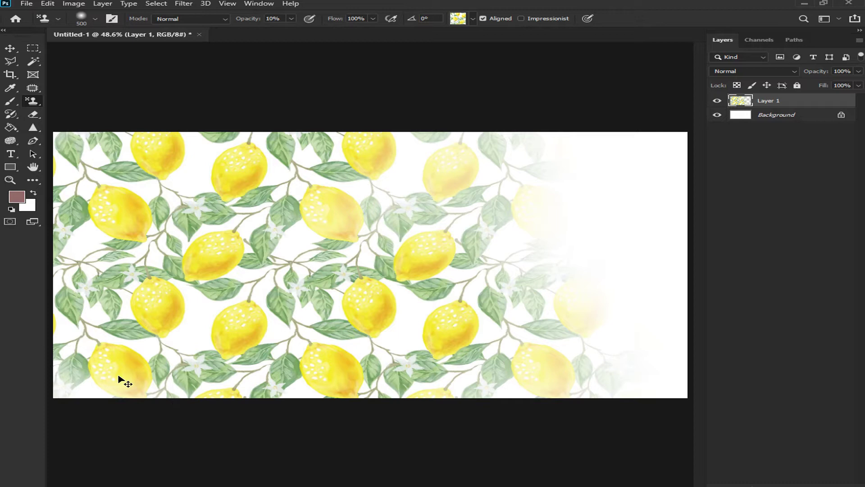
pyautogui.hotkey('ctrl', 'shift', 'n')
pyautogui.press('Return')
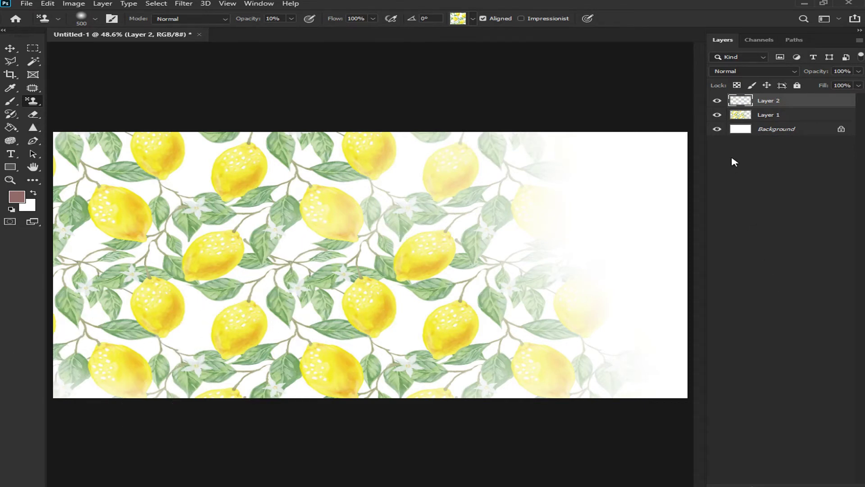
pyautogui.click(717, 115)
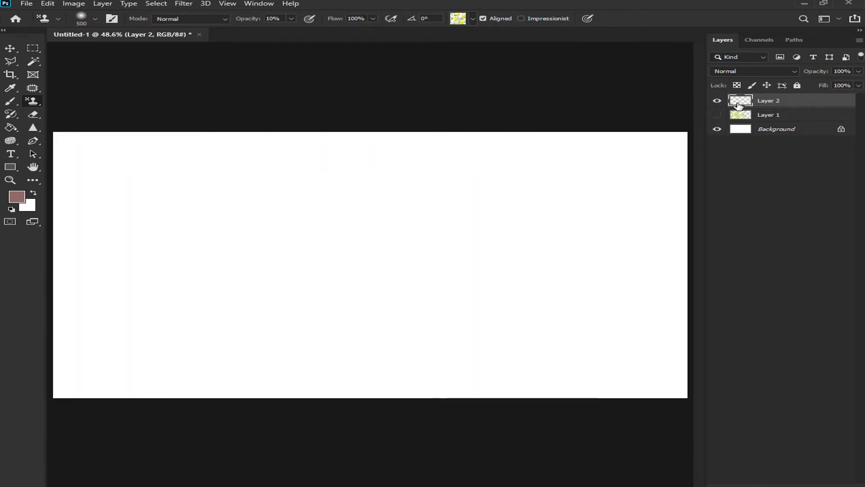
# Choose the potted plant pattern for the Pattern Stamp tool and paint it across the left and middle of Layer 2, at 10% and 100% opacity.
pyautogui.click(473, 20)
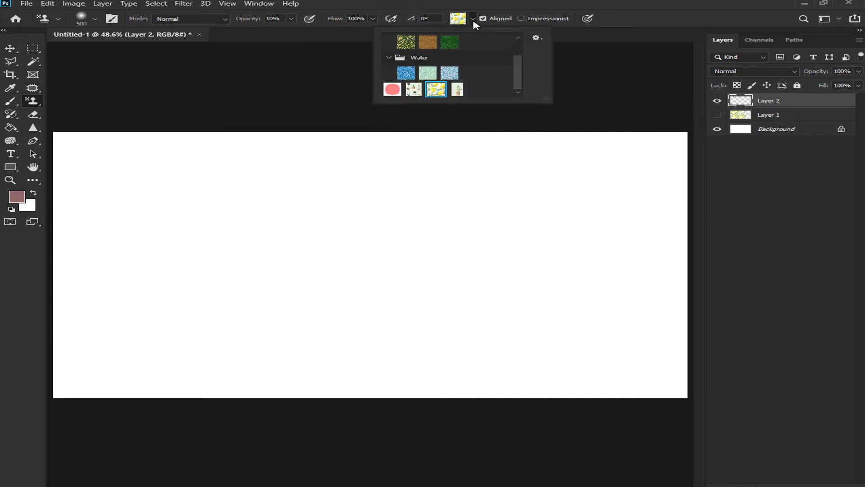
pyautogui.click(457, 90)
pyautogui.moveTo(311, 189)
pyautogui.mouseDown()
pyautogui.moveTo(410, 170)
pyautogui.moveTo(496, 190)
pyautogui.mouseUp()
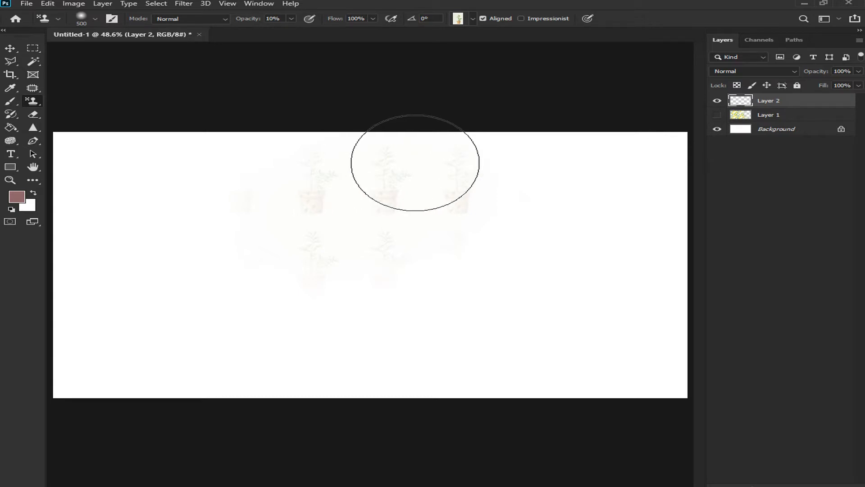
pyautogui.press('0')
pyautogui.moveTo(414, 169)
pyautogui.mouseDown()
pyautogui.moveTo(354, 198)
pyautogui.moveTo(376, 222)
pyautogui.moveTo(313, 174)
pyautogui.moveTo(338, 140)
pyautogui.moveTo(243, 213)
pyautogui.moveTo(366, 253)
pyautogui.moveTo(271, 271)
pyautogui.moveTo(255, 331)
pyautogui.moveTo(283, 307)
pyautogui.moveTo(264, 304)
pyautogui.moveTo(286, 252)
pyautogui.moveTo(161, 208)
pyautogui.moveTo(83, 205)
pyautogui.moveTo(310, 270)
pyautogui.moveTo(168, 154)
pyautogui.moveTo(85, 178)
pyautogui.moveTo(48, 150)
pyautogui.moveTo(22, 169)
pyautogui.mouseUp()
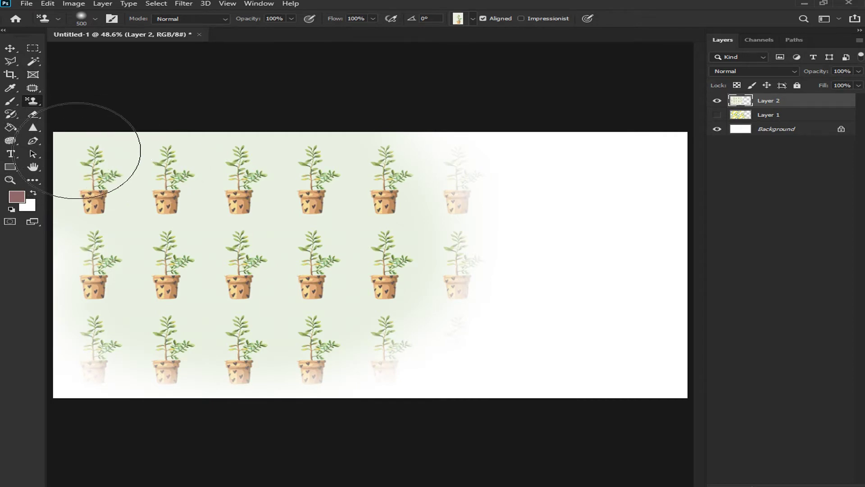
pyautogui.moveTo(101, 158)
pyautogui.mouseDown()
pyautogui.moveTo(377, 187)
pyautogui.moveTo(358, 259)
pyautogui.moveTo(89, 334)
pyautogui.moveTo(183, 348)
pyautogui.moveTo(189, 370)
pyautogui.mouseUp()
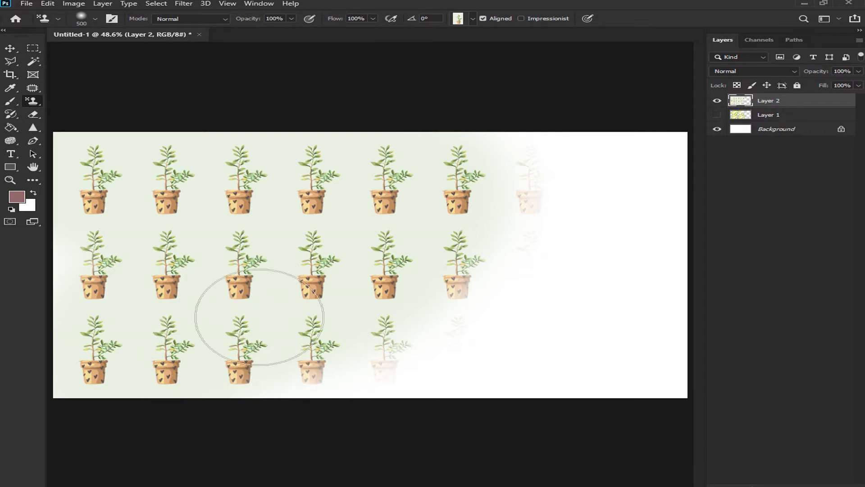
pyautogui.moveTo(276, 339); pyautogui.dragTo(285, 330)
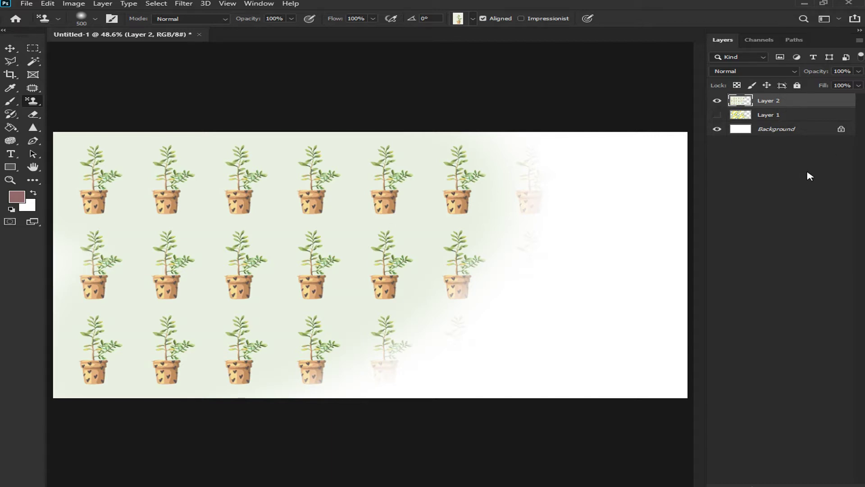
# Clear the painted plants from Layer 2 and start a Fill with Pattern as its contents.
pyautogui.hotkey('ctrl', 'a')
pyautogui.press('Delete')
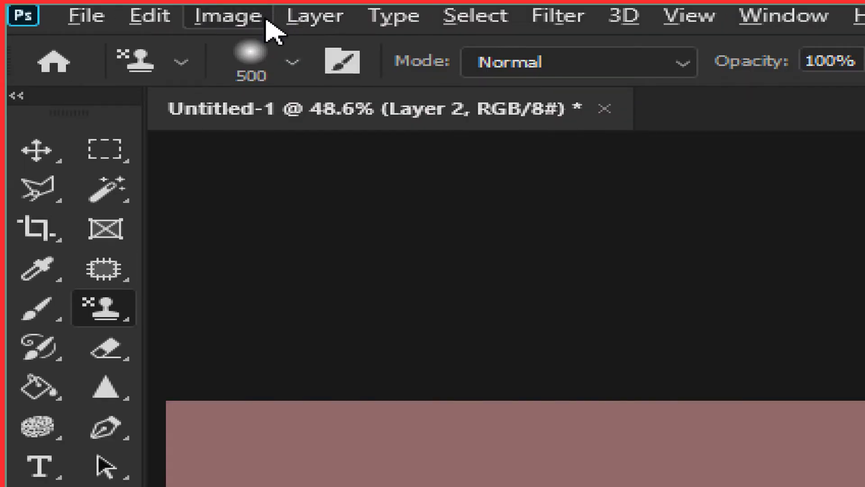
pyautogui.click(157, 18)
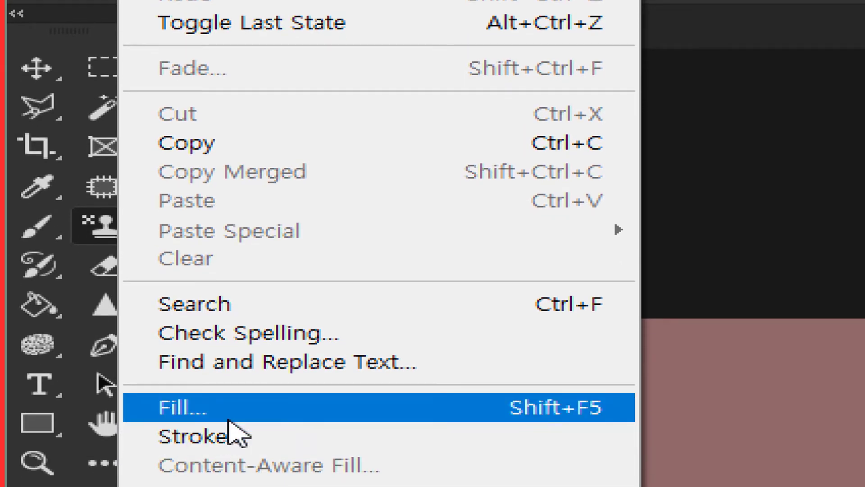
pyautogui.click(274, 407)
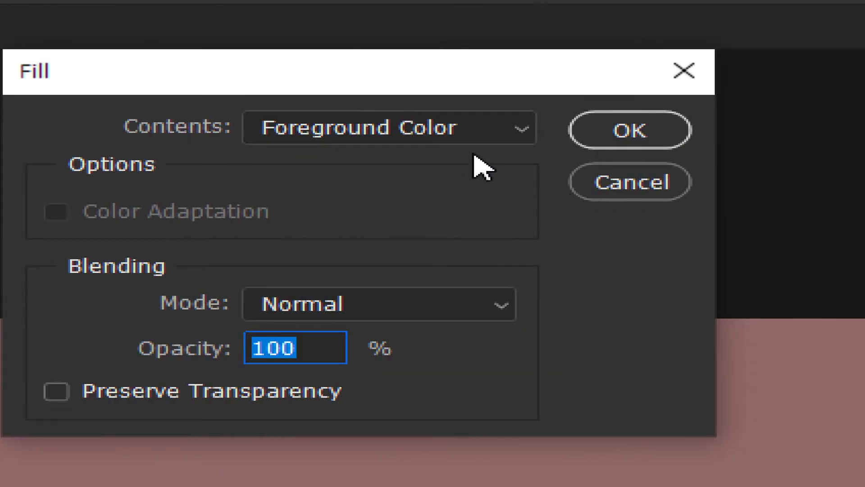
pyautogui.click(459, 141)
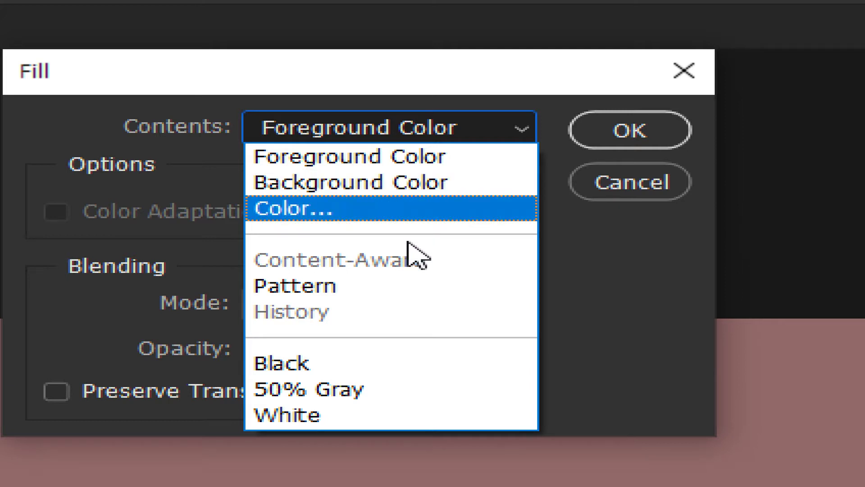
pyautogui.click(355, 286)
# Collapse the Grass and Water pattern groups and fill Layer 2 with the custom cactus pattern.
pyautogui.click(321, 204)
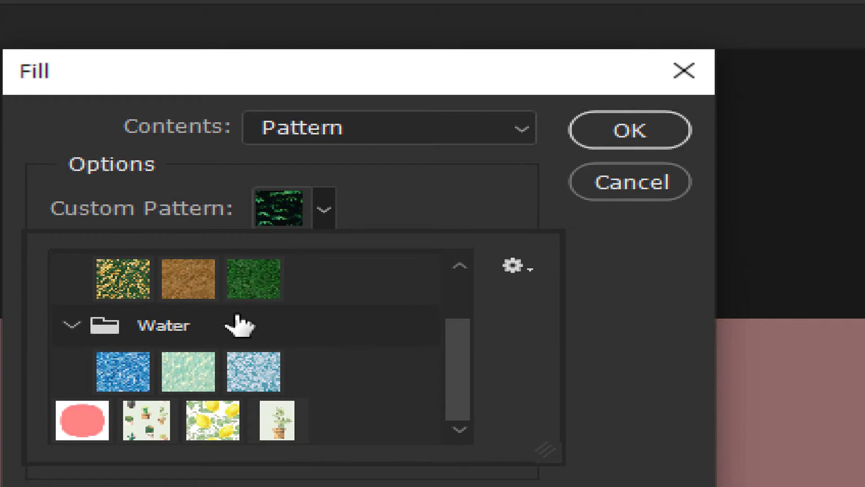
pyautogui.moveTo(463, 357); pyautogui.dragTo(469, 323)
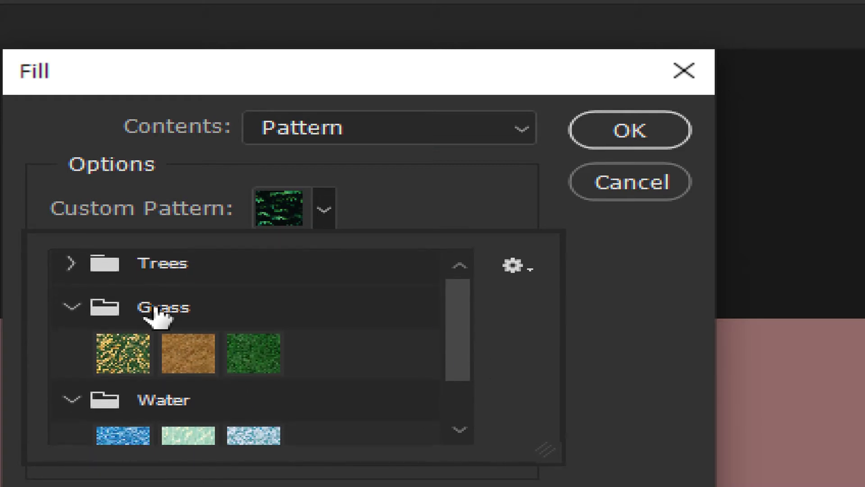
pyautogui.click(100, 308)
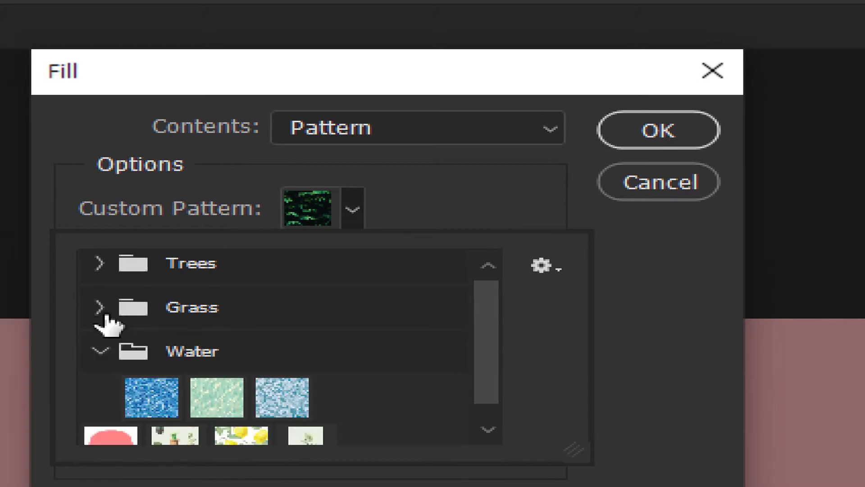
pyautogui.click(97, 353)
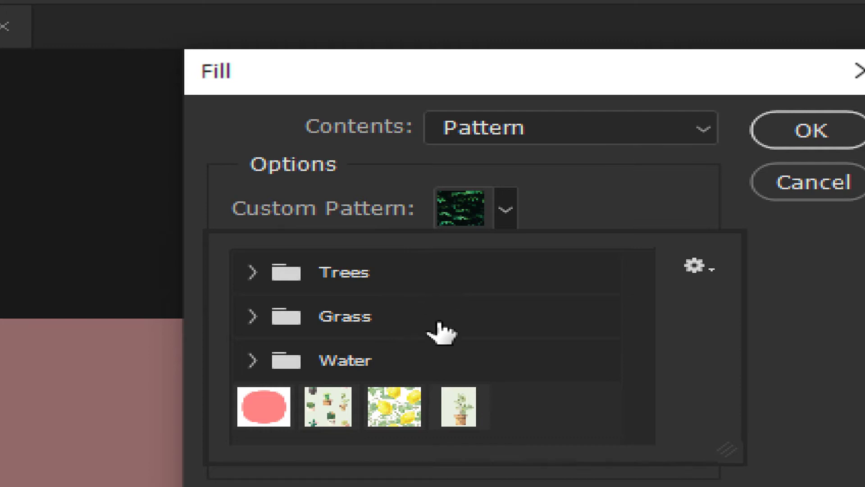
pyautogui.click(318, 393)
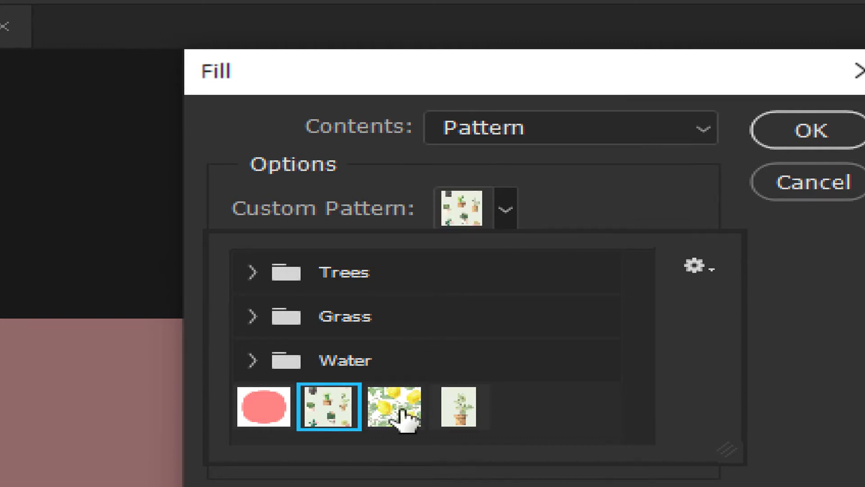
pyautogui.click(765, 270)
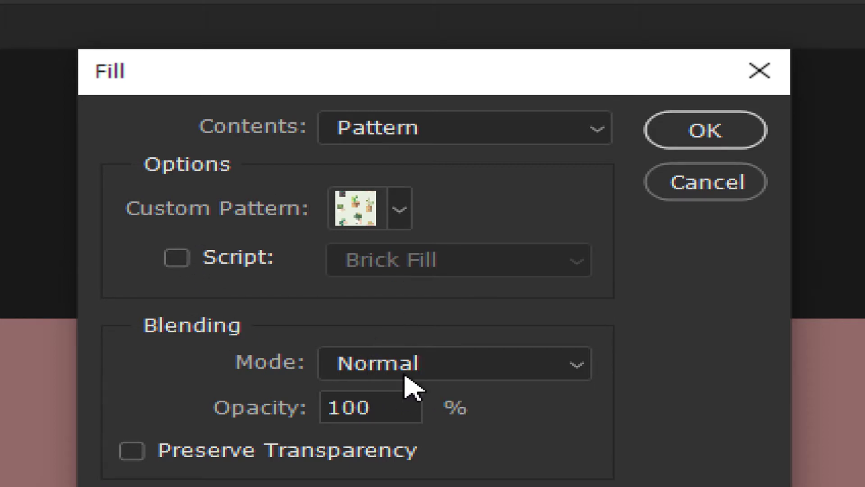
pyautogui.click(703, 145)
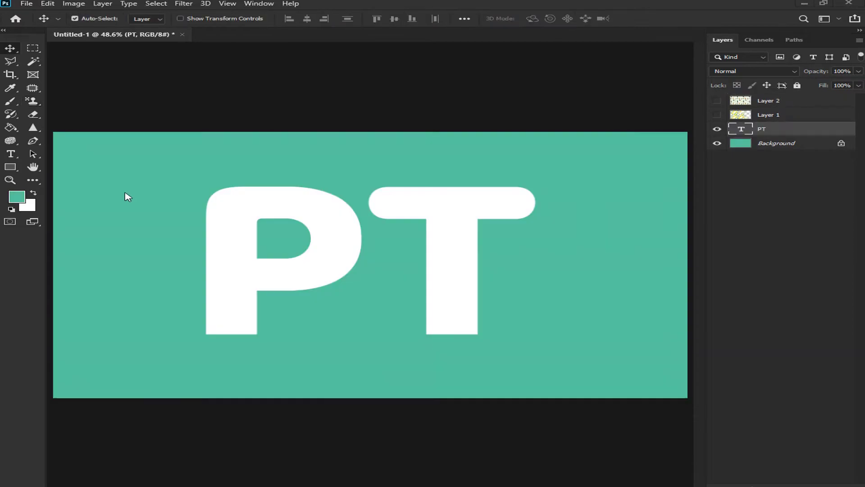
# Nudge the white PT text slightly right and place a duplicate of it near the canvas's upper-left corner.
pyautogui.moveTo(340, 239)
pyautogui.mouseDown()
pyautogui.moveTo(355, 242)
pyautogui.moveTo(346, 251)
pyautogui.moveTo(356, 247)
pyautogui.moveTo(351, 242)
pyautogui.mouseUp()
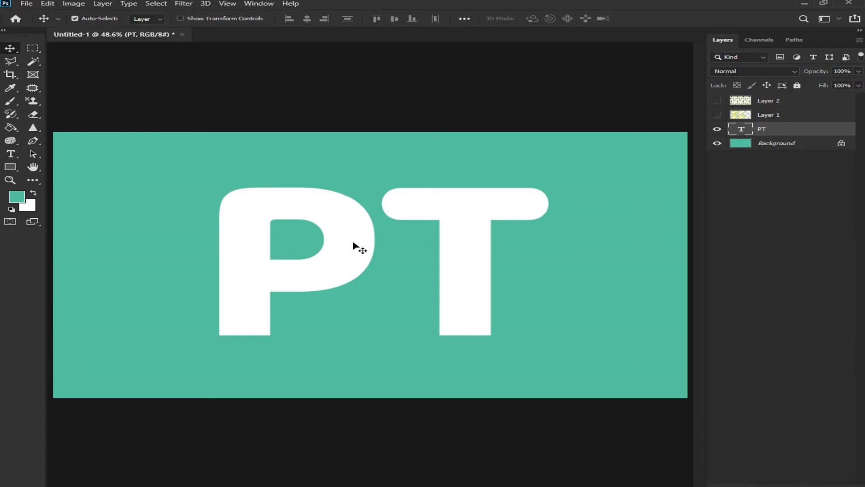
pyautogui.moveTo(351, 242); pyautogui.dragTo(233, 221)
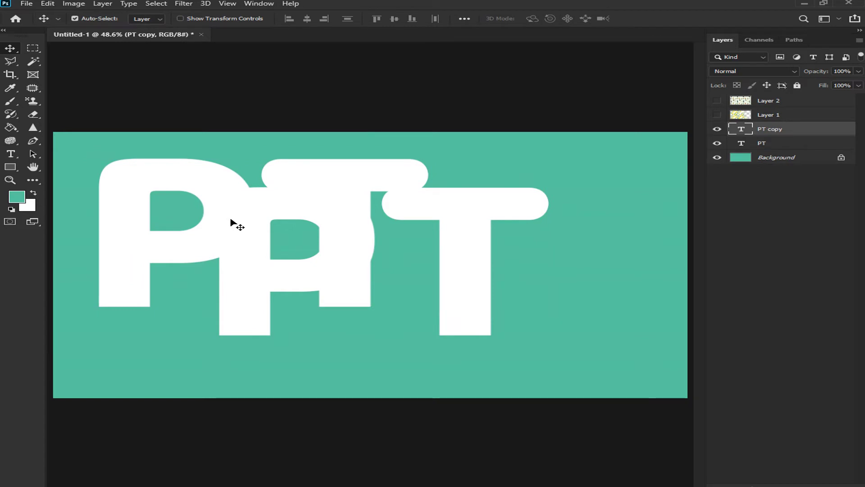
pyautogui.moveTo(195, 243); pyautogui.dragTo(182, 231)
# Scale the duplicated PT text down proportionally to 12.81%, keeping it in the canvas's upper-left corner.
pyautogui.press('ctrl')
pyautogui.hotkey('ctrl', 't')
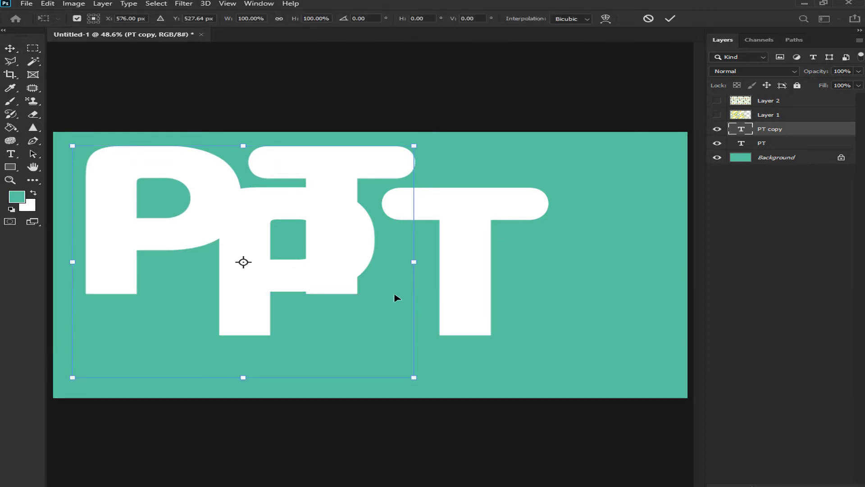
pyautogui.moveTo(411, 376); pyautogui.dragTo(110, 182)
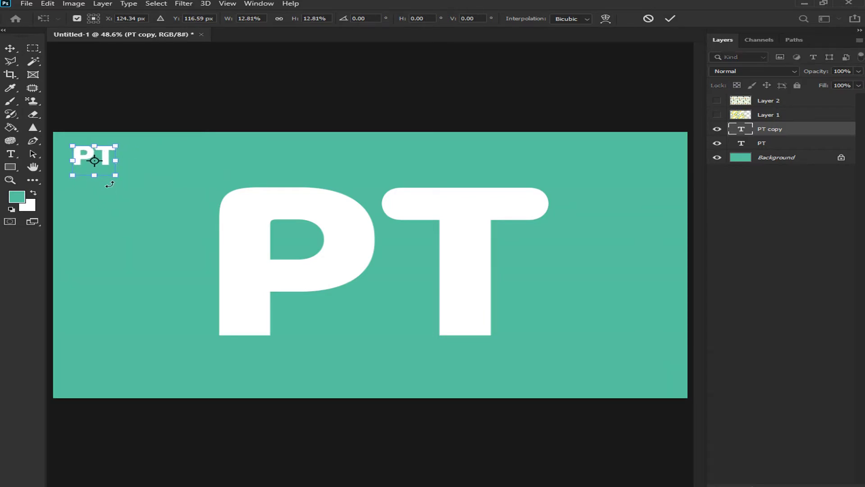
pyautogui.press('Return')
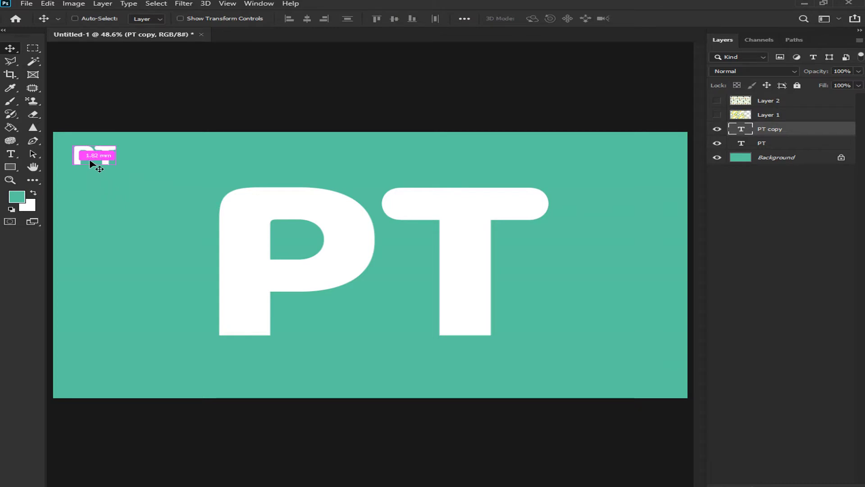
# Set the Rectangular Marquee tool's feather to 0 px and switch back to the Move tool.
pyautogui.hotkey('ctrl', '+')
pyautogui.hotkey('ctrl', '+')
pyautogui.scroll(-6, 248, 189)
pyautogui.moveTo(467, 329); pyautogui.dragTo(431, 265)
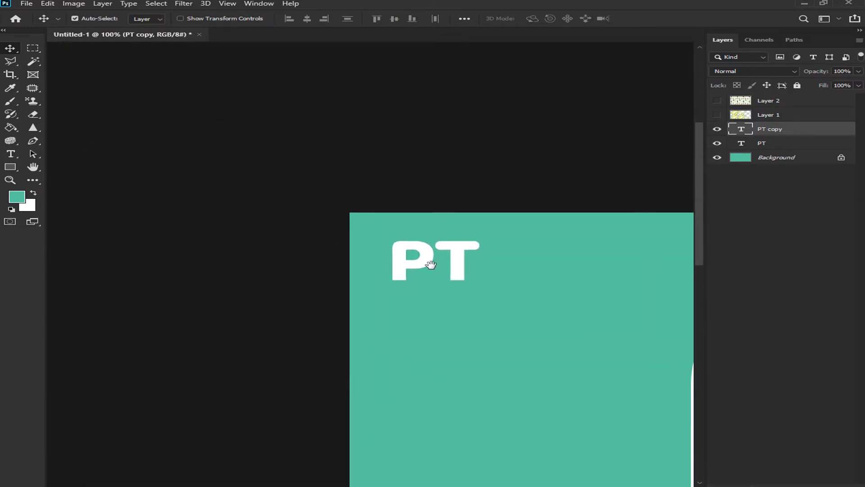
pyautogui.click(38, 50)
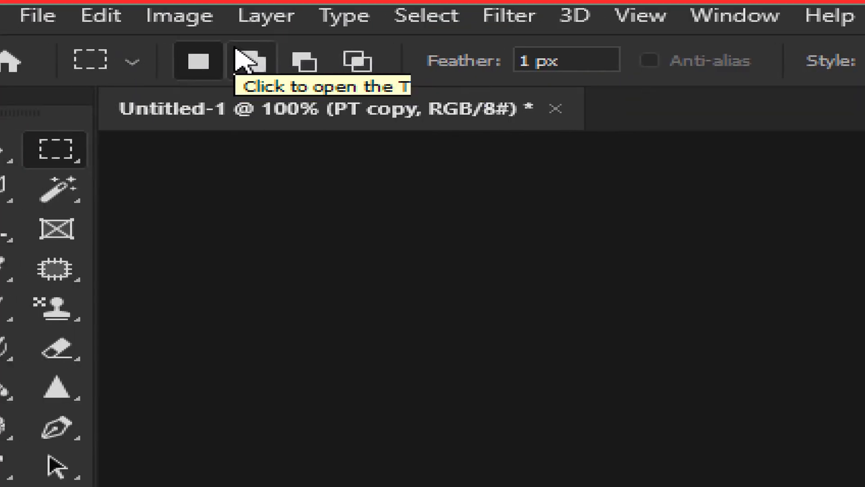
pyautogui.moveTo(576, 58); pyautogui.dragTo(444, 48)
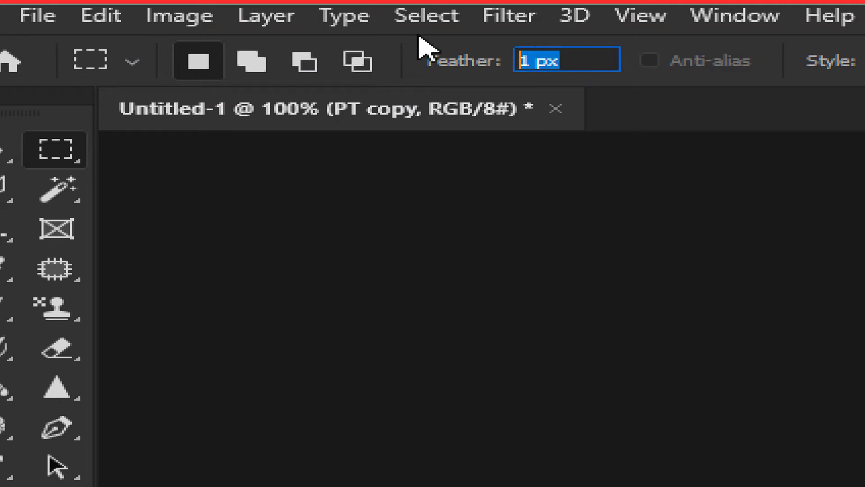
pyautogui.write('0')
pyautogui.press('Return')
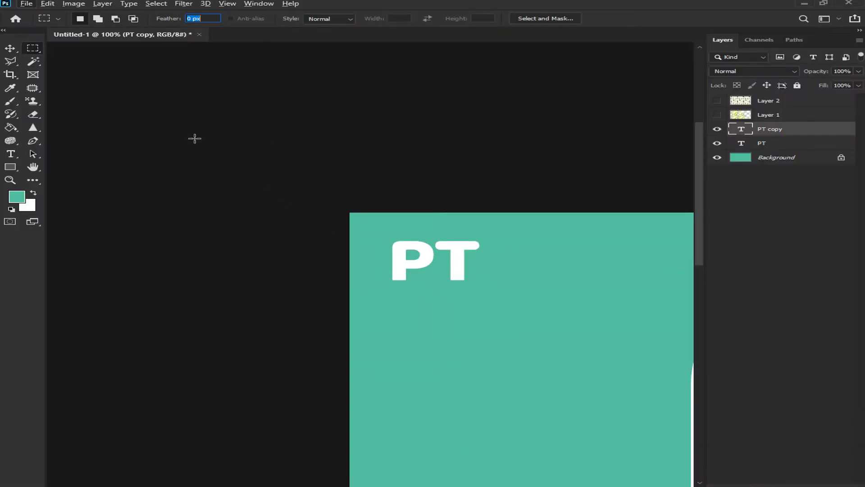
pyautogui.click(13, 51)
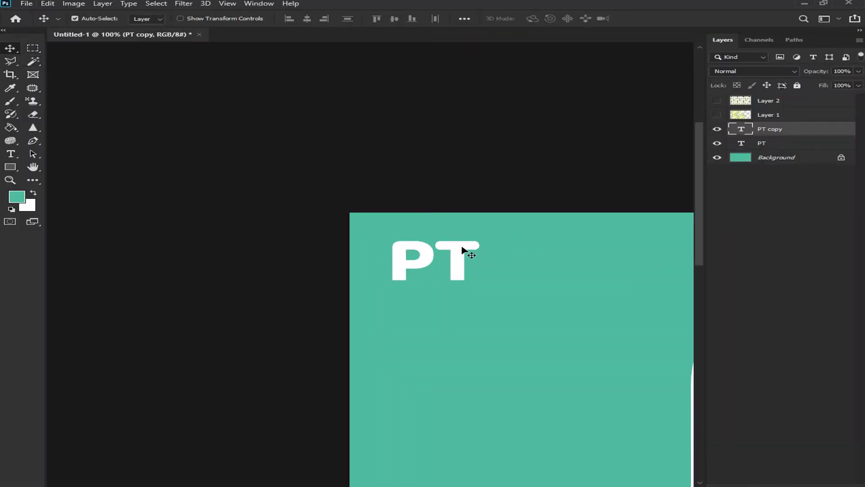
# Recolour the small PT text bright green (75e027).
pyautogui.doubleClick(742, 130)
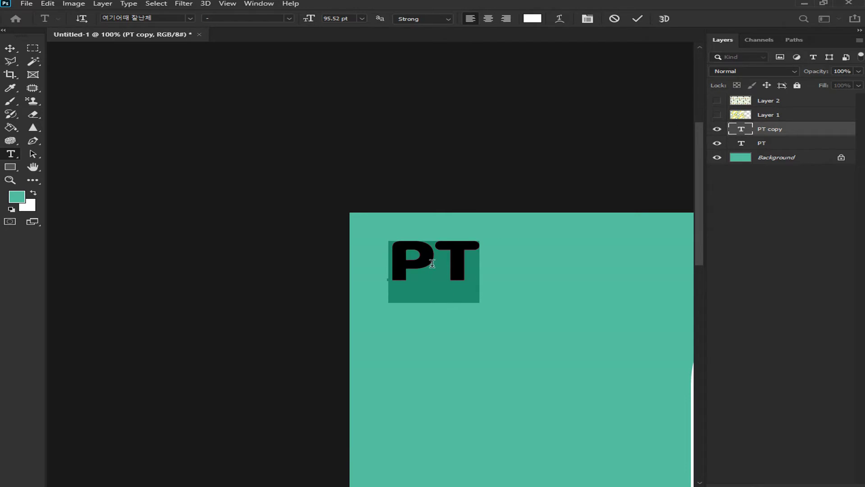
pyautogui.click(532, 20)
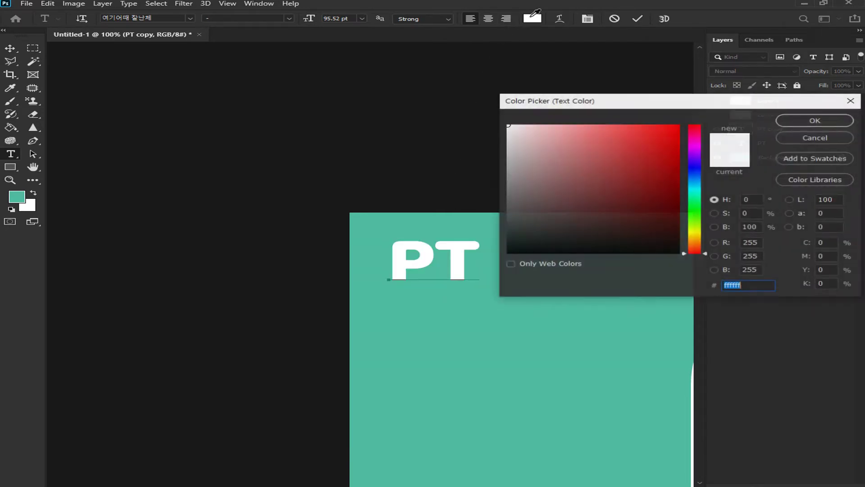
pyautogui.click(695, 220)
pyautogui.moveTo(642, 143); pyautogui.dragTo(650, 141)
pyautogui.click(815, 123)
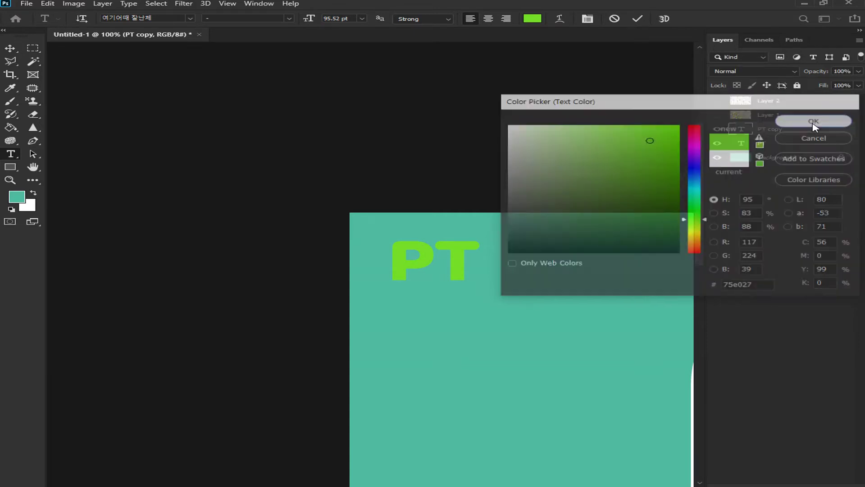
pyautogui.hotkey('ctrl', 'Return')
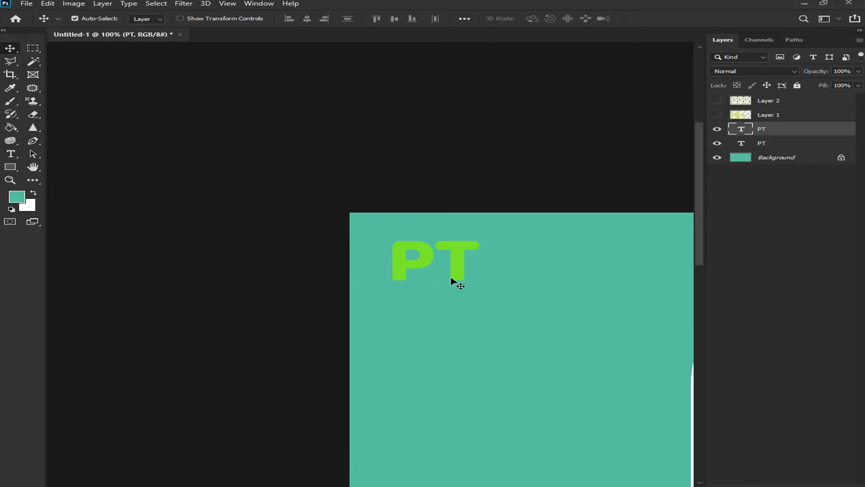
# Move the small green PT text inside the upper-left corner of the large white letter P.
pyautogui.moveTo(422, 261); pyautogui.dragTo(476, 252)
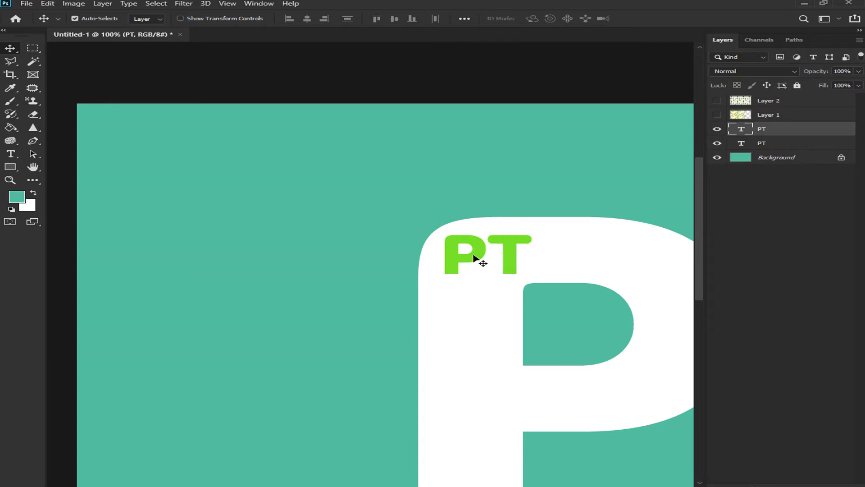
pyautogui.press('ctrl')
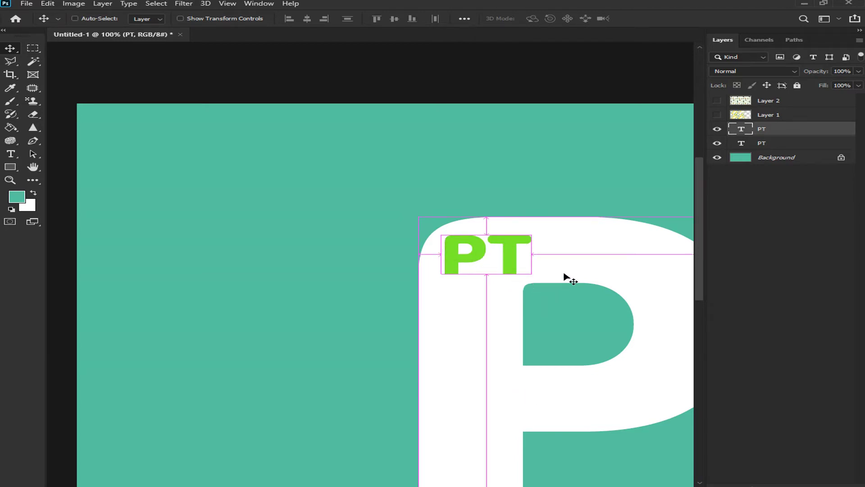
# Rotate the small green PT text to -30° with Free Transform.
pyautogui.hotkey('ctrl', 't')
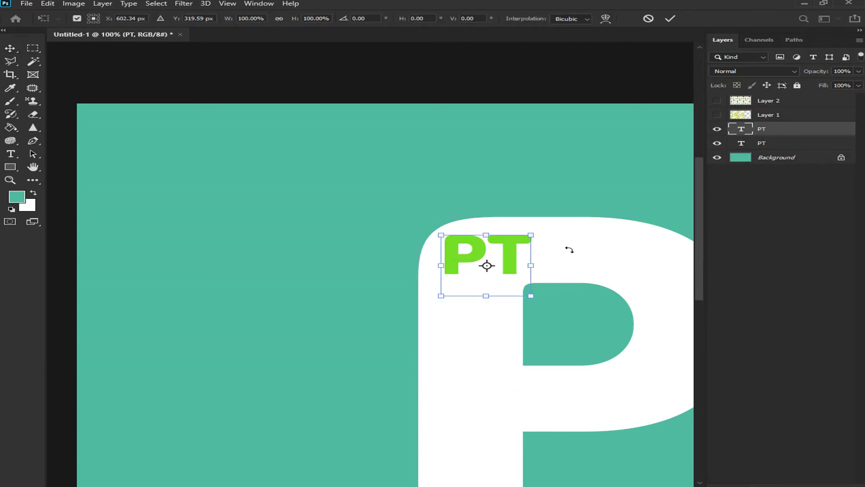
pyautogui.moveTo(570, 250); pyautogui.dragTo(564, 217)
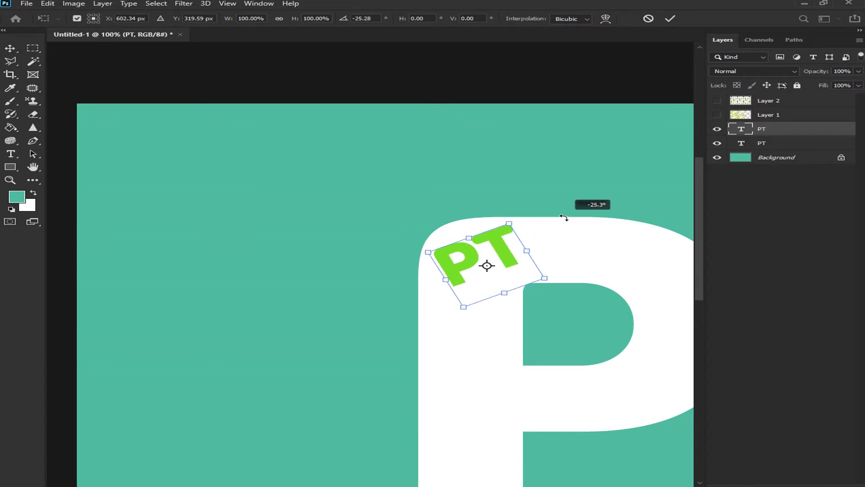
pyautogui.moveTo(564, 217); pyautogui.dragTo(541, 214)
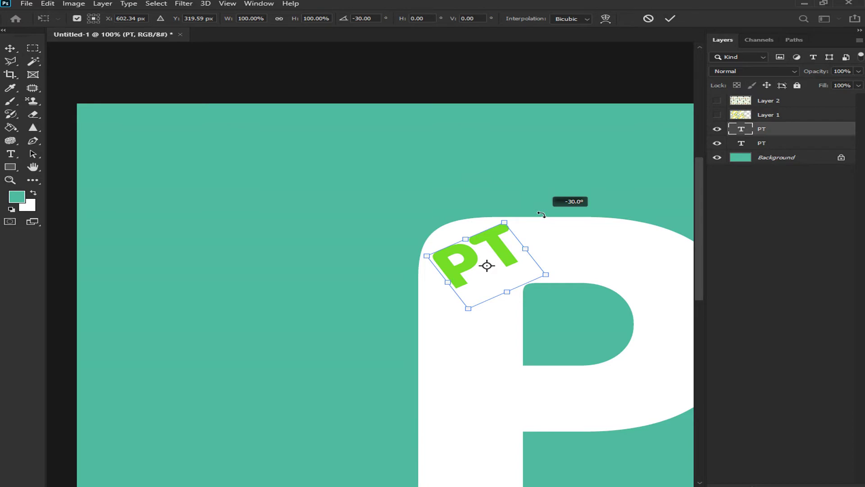
pyautogui.moveTo(542, 214); pyautogui.dragTo(542, 215)
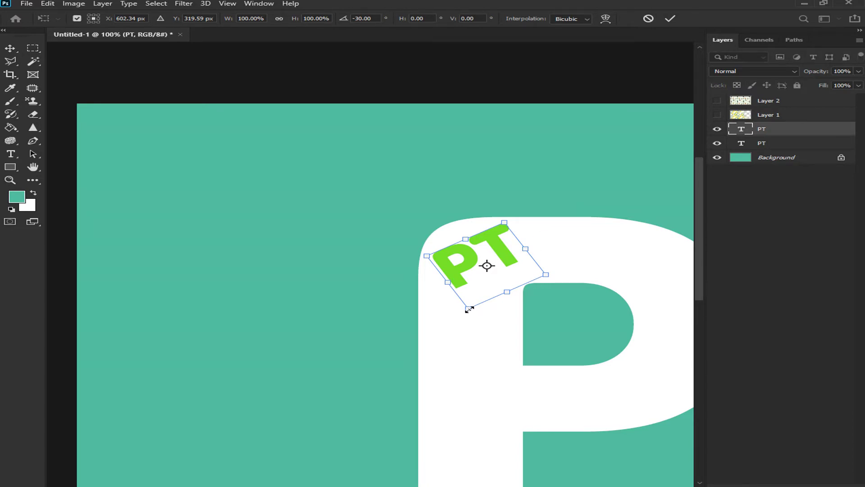
pyautogui.press('Return')
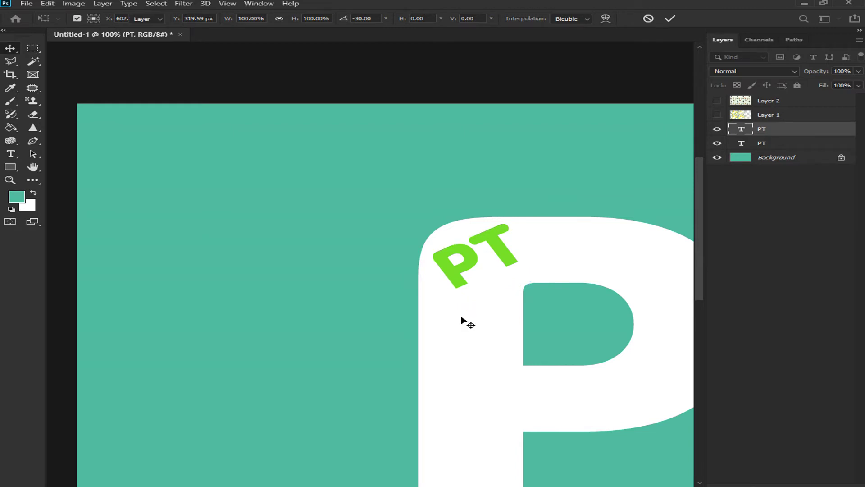
# Scale the rotated green PT text down and move it off the large P onto the empty teal background.
pyautogui.moveTo(457, 281); pyautogui.dragTo(469, 284)
pyautogui.hotkey('ctrl', 't')
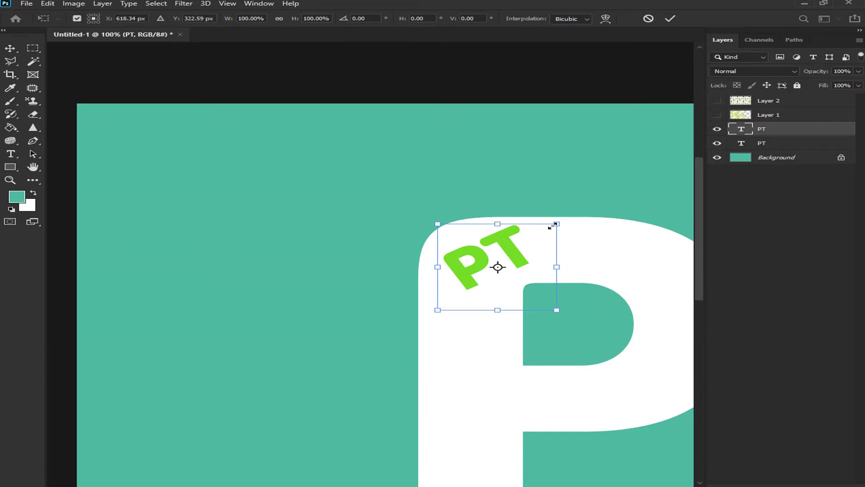
pyautogui.moveTo(557, 223); pyautogui.dragTo(489, 245)
pyautogui.press('Return')
pyautogui.click(32, 48)
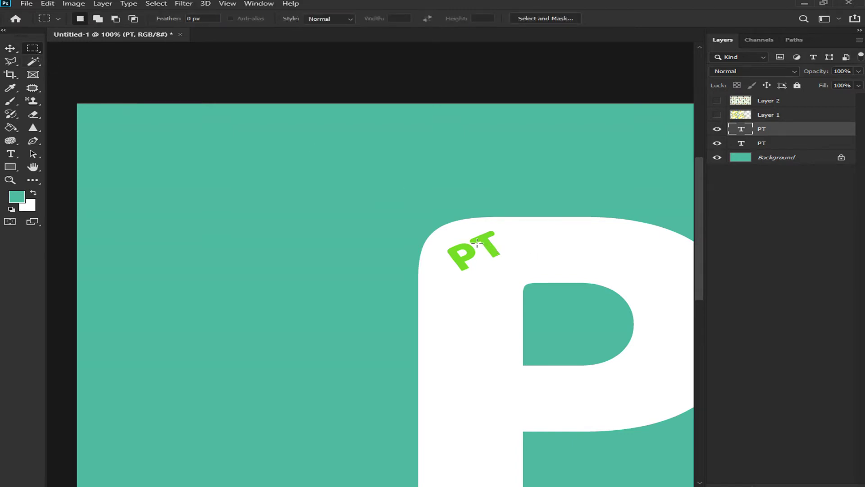
pyautogui.click(9, 49)
pyautogui.moveTo(470, 249); pyautogui.dragTo(280, 189)
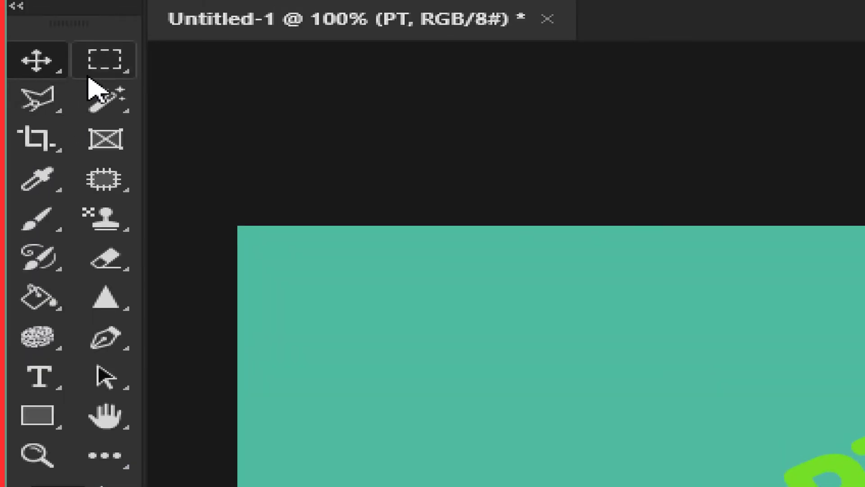
# Marquee-select the small green PT text with surrounding teal margin, define it as pattern "Pattern 1", and deselect.
pyautogui.click(102, 65)
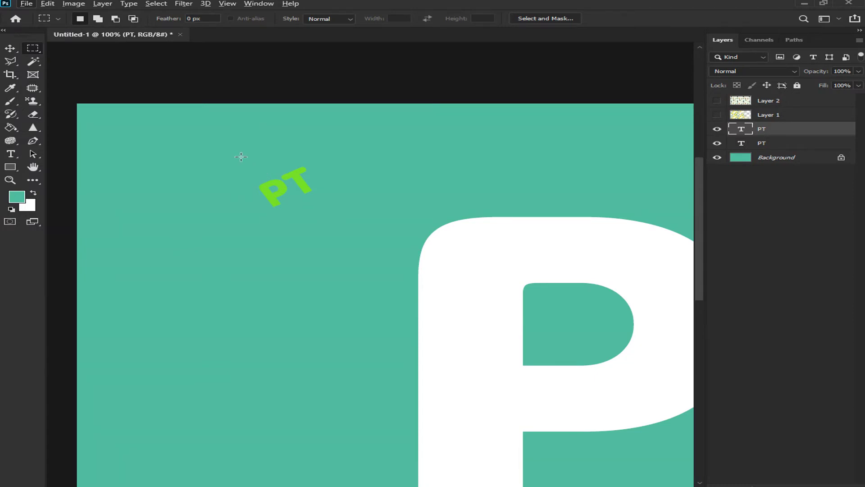
pyautogui.moveTo(242, 155); pyautogui.dragTo(320, 234)
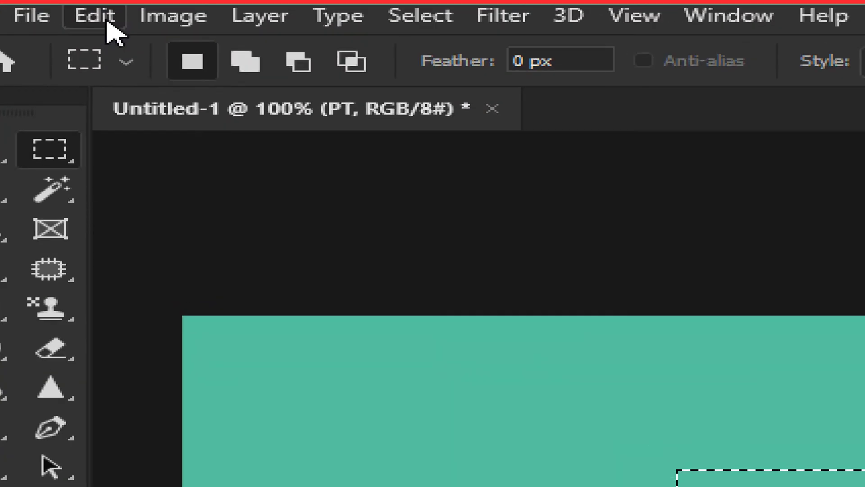
pyautogui.click(107, 23)
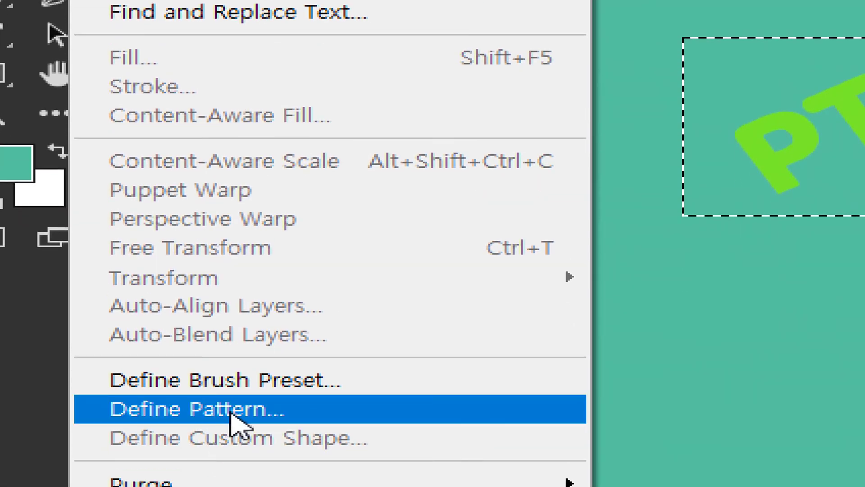
pyautogui.click(230, 412)
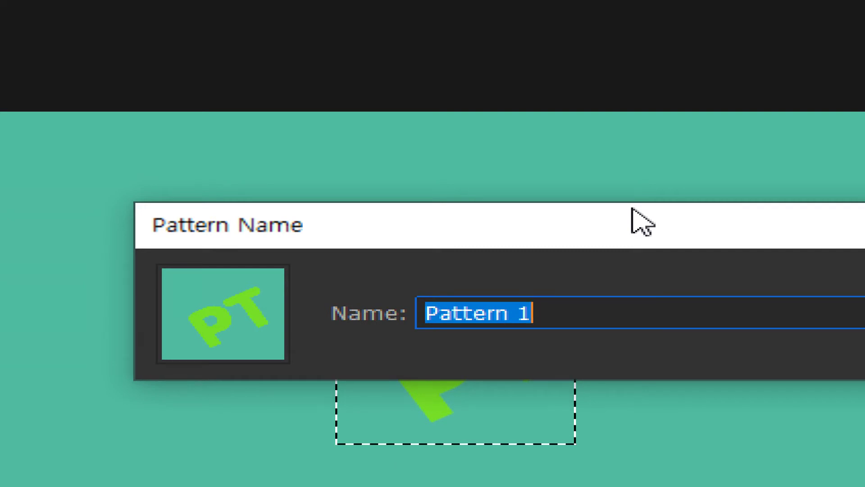
pyautogui.press('Return')
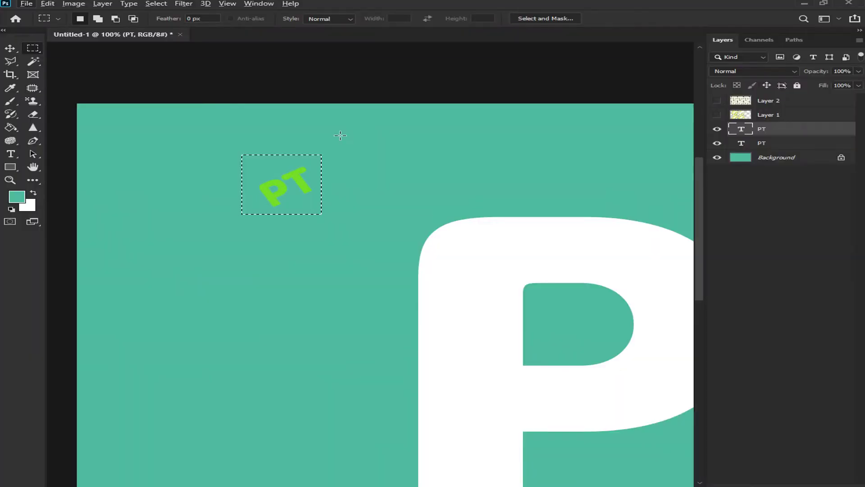
pyautogui.hotkey('ctrl', 'd')
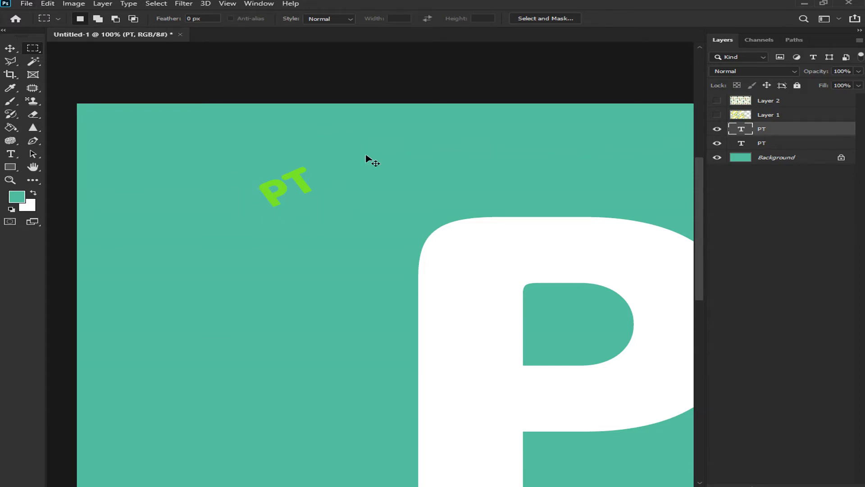
# Restore the last rectangular selection around the small PT text, save it as an alpha channel and display that channel alone.
pyautogui.hotkey('ctrl', 'shift', 'd')
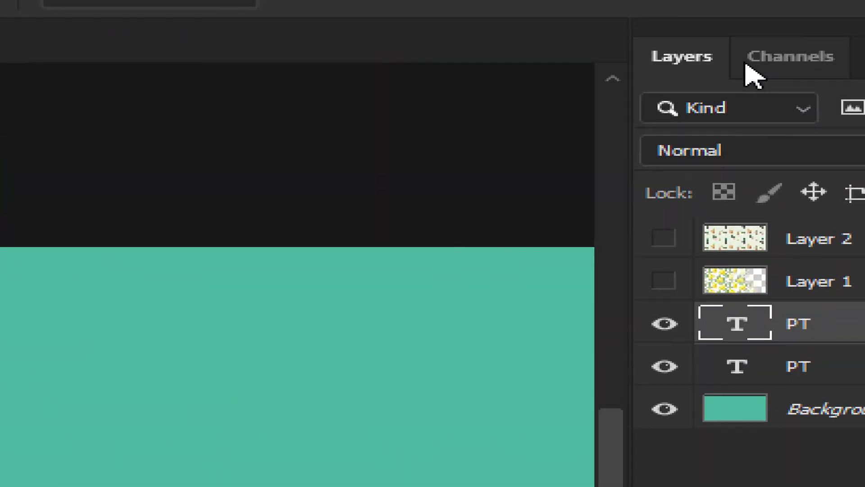
pyautogui.click(750, 67)
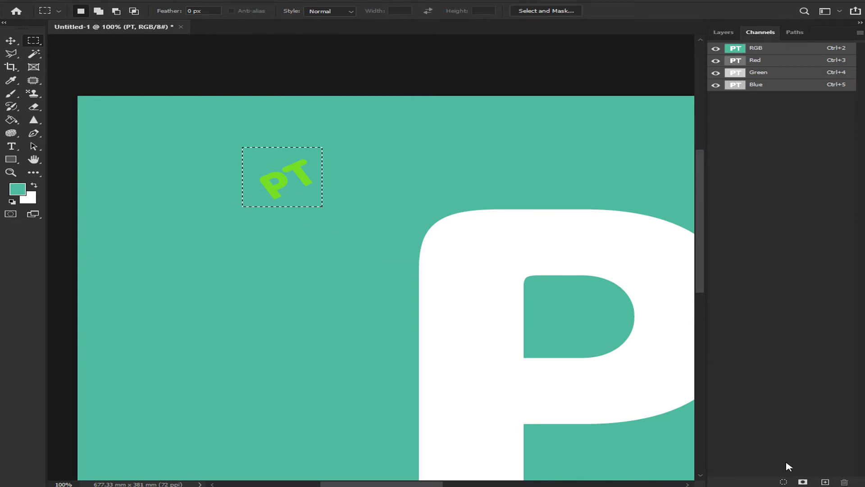
pyautogui.click(802, 482)
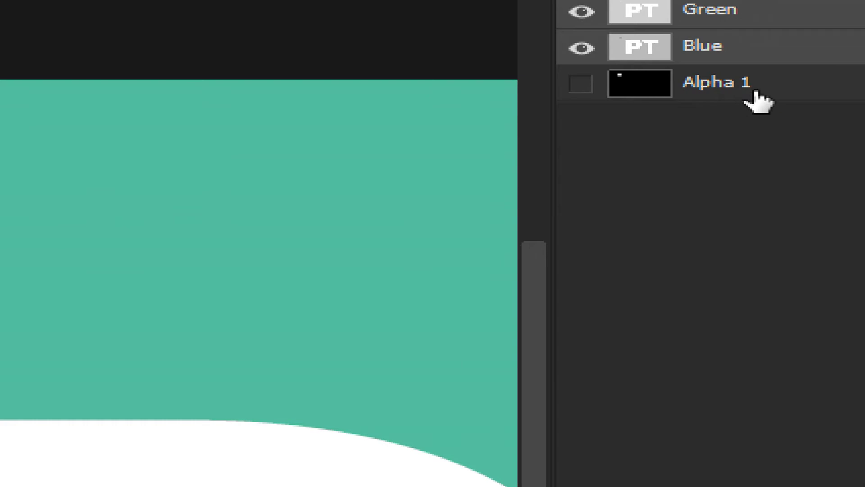
pyautogui.click(759, 101)
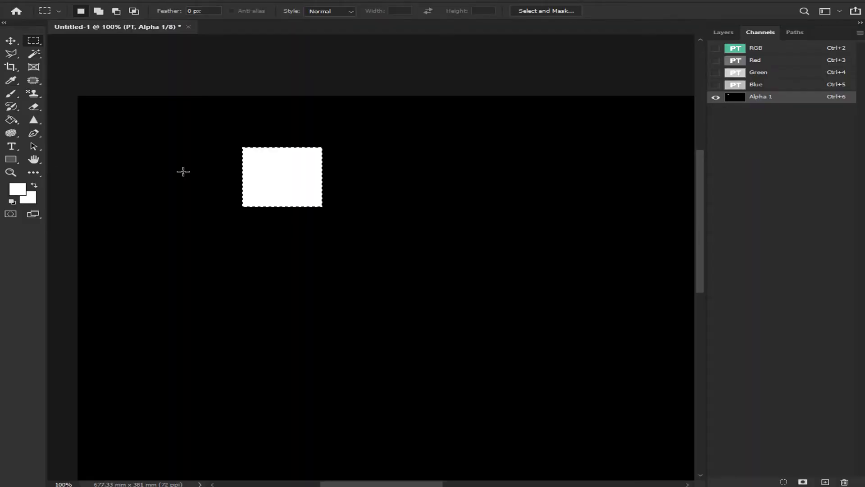
# Return from the alpha channel to the small PT text layer with the rectangular selection around the text active.
pyautogui.hotkey('ctrl', 'd')
pyautogui.click(724, 32)
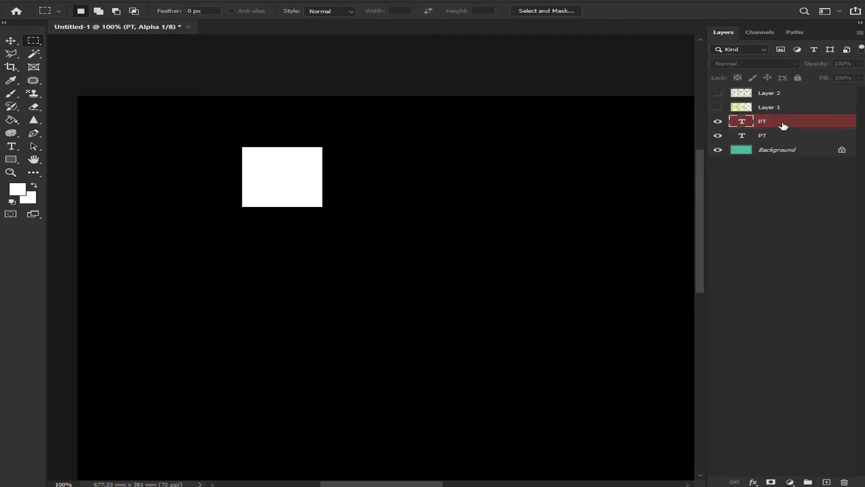
pyautogui.click(798, 123)
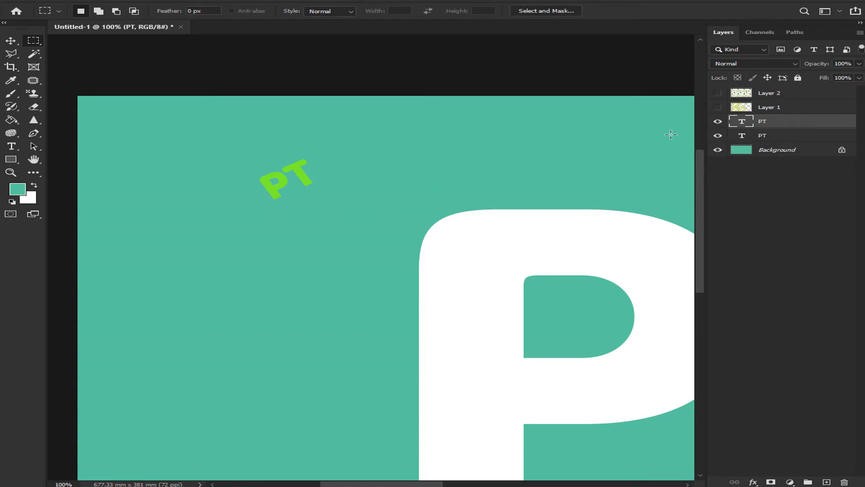
pyautogui.hotkey('ctrl', 'z')
pyautogui.hotkey('ctrl', 'd')
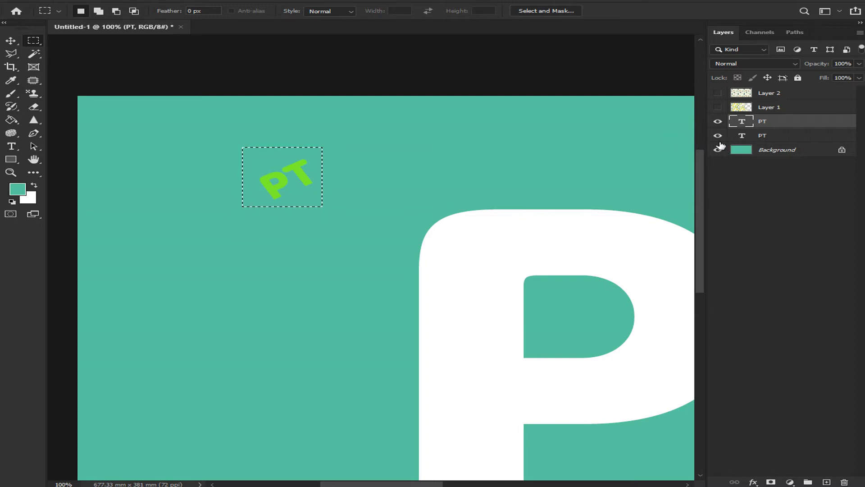
# Hide the large PT and Background layers and define the selected PT text on transparency as pattern "Pattern 2".
pyautogui.moveTo(717, 136); pyautogui.dragTo(717, 155)
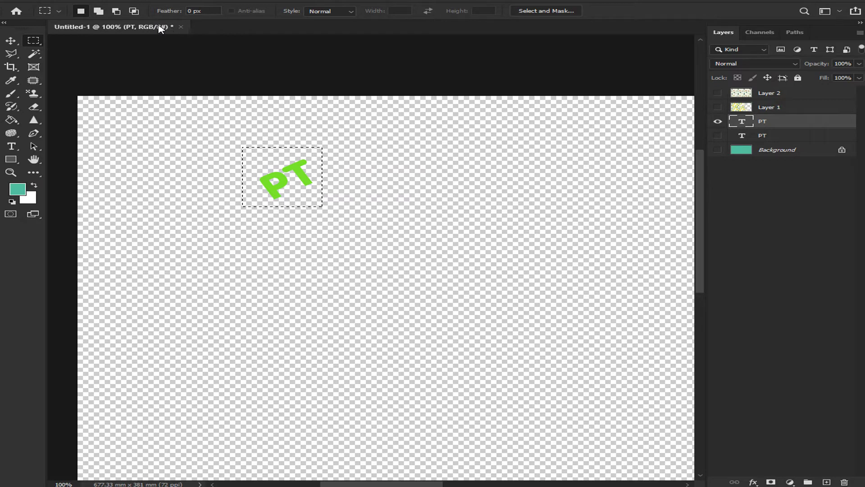
pyautogui.click(47, 1)
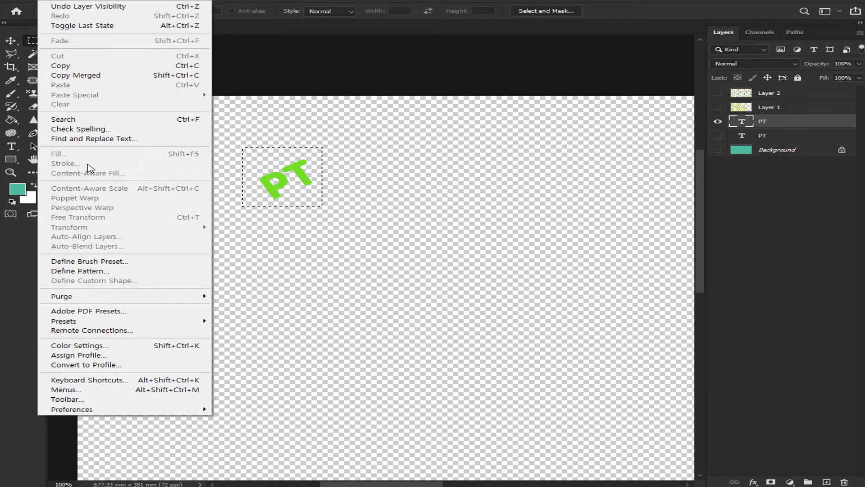
pyautogui.click(108, 276)
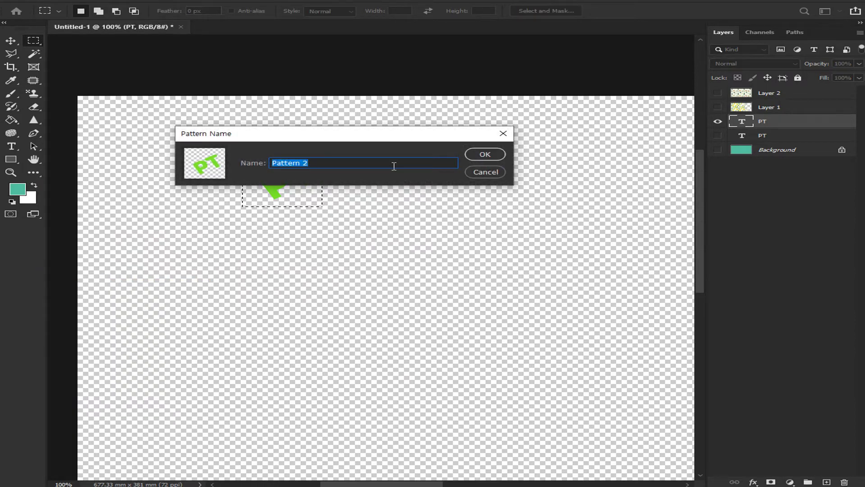
pyautogui.click(489, 159)
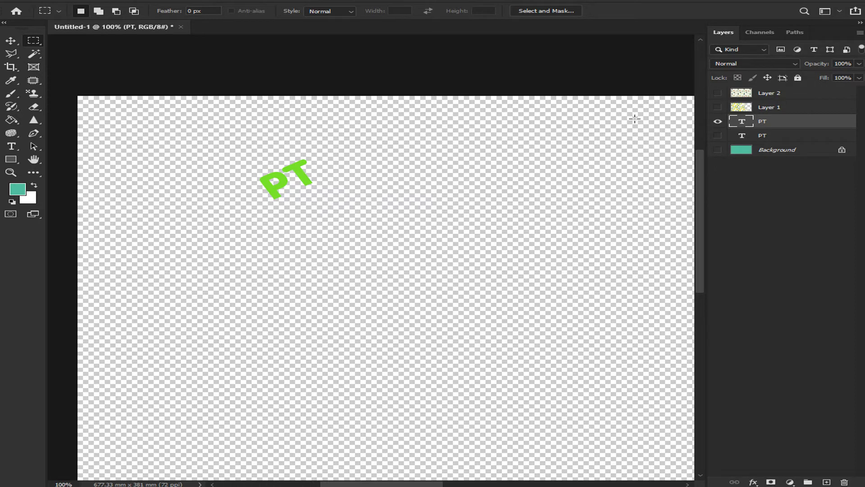
# Hide the small green PT text layer and show the large PT and Background layers again.
pyautogui.click(718, 121)
pyautogui.click(718, 135)
pyautogui.click(716, 150)
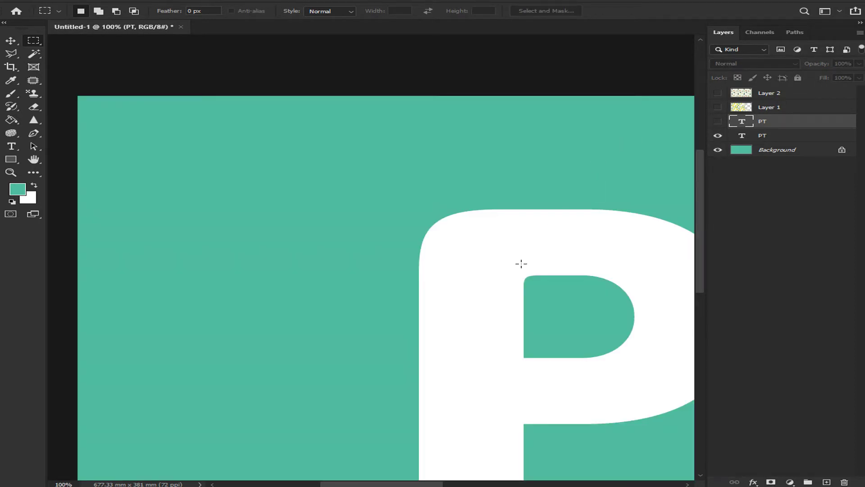
pyautogui.moveTo(521, 264); pyautogui.dragTo(338, 164)
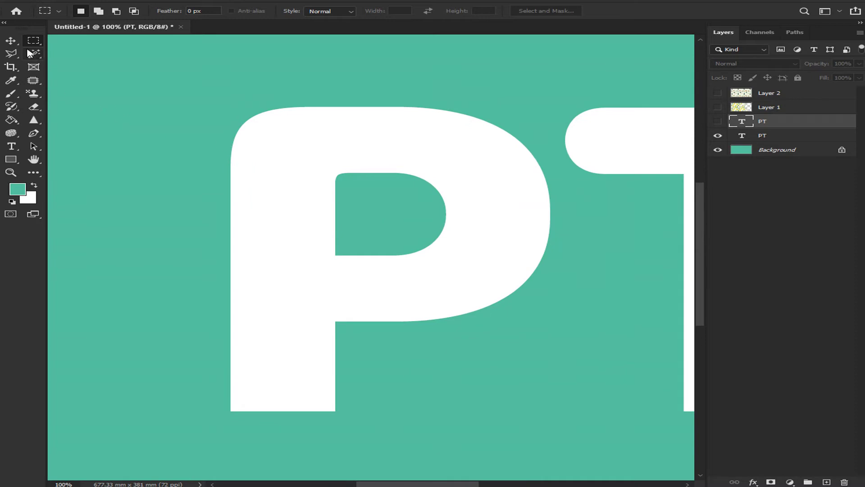
# Select the large white PT text layer with the Move tool and toggle its visibility off and on.
pyautogui.click(9, 43)
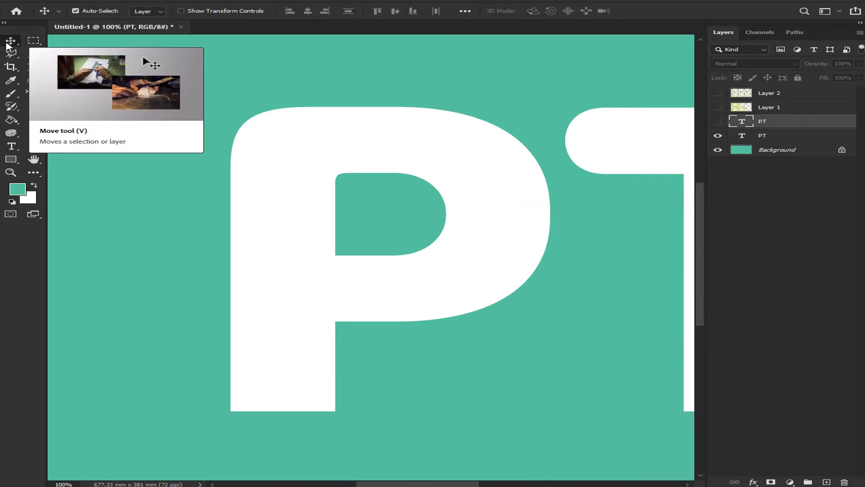
pyautogui.click(295, 124)
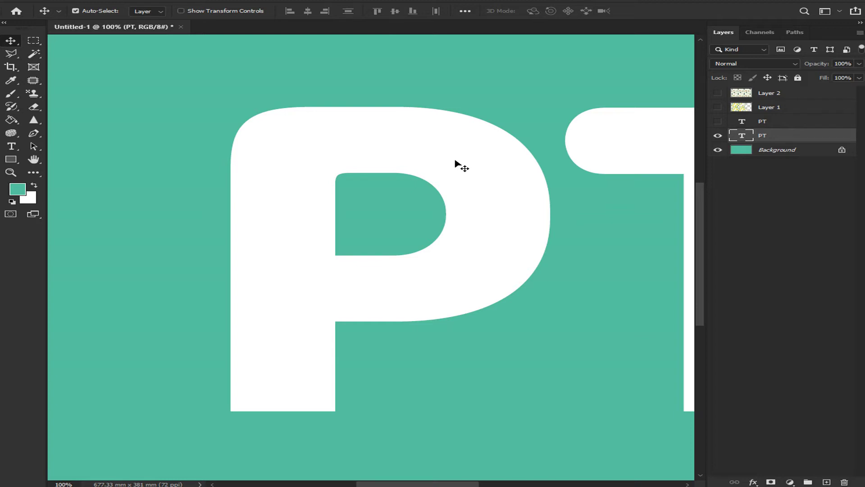
pyautogui.click(718, 137)
pyautogui.click(720, 137)
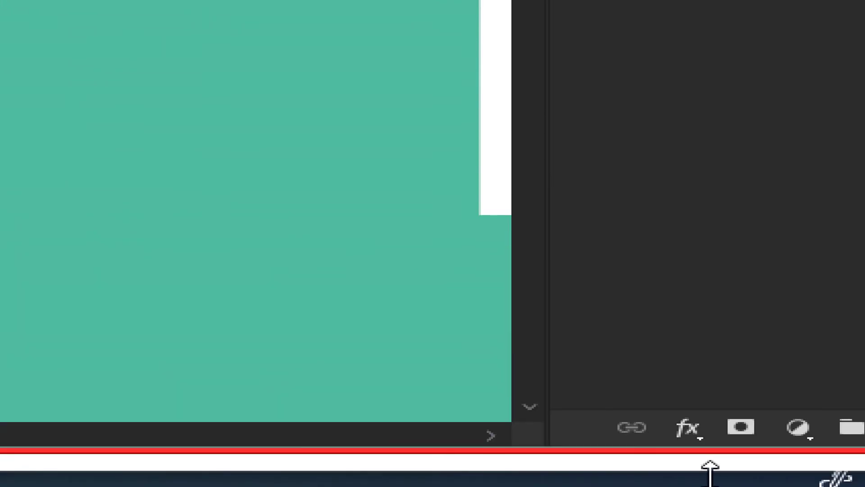
# Add a Pattern Overlay to the large PT text using the transparent green PT pattern, keeping the lettering in view.
pyautogui.click(694, 446)
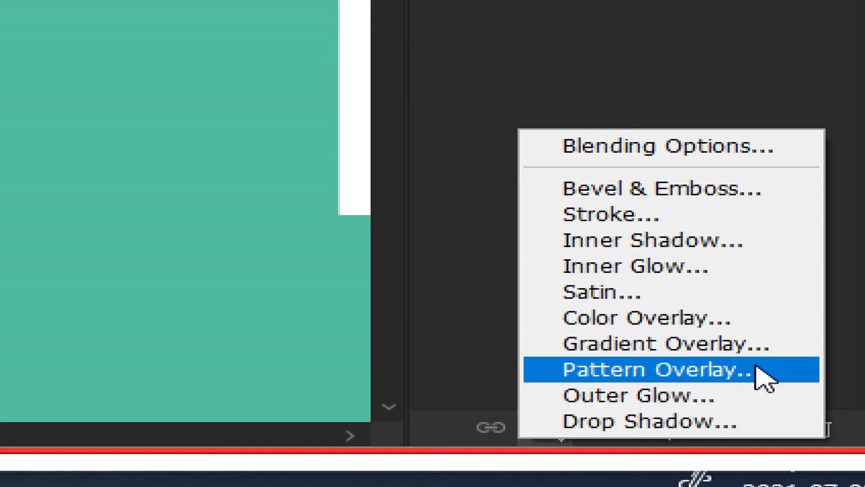
pyautogui.click(762, 377)
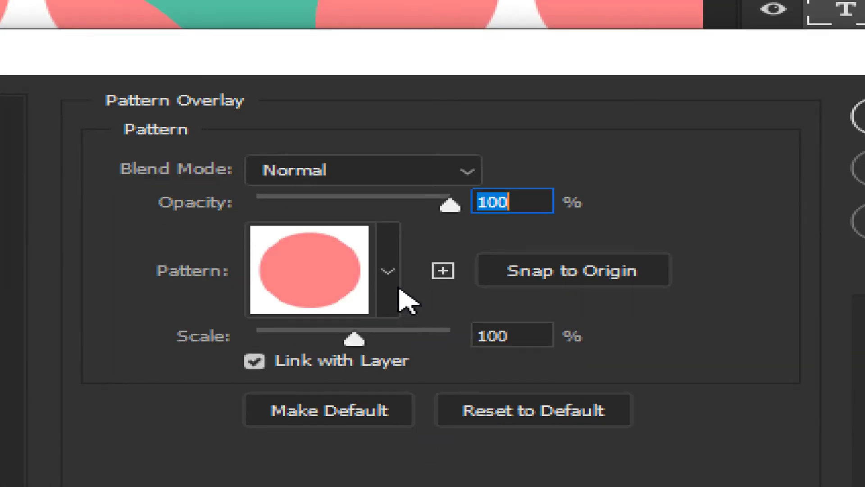
pyautogui.click(396, 289)
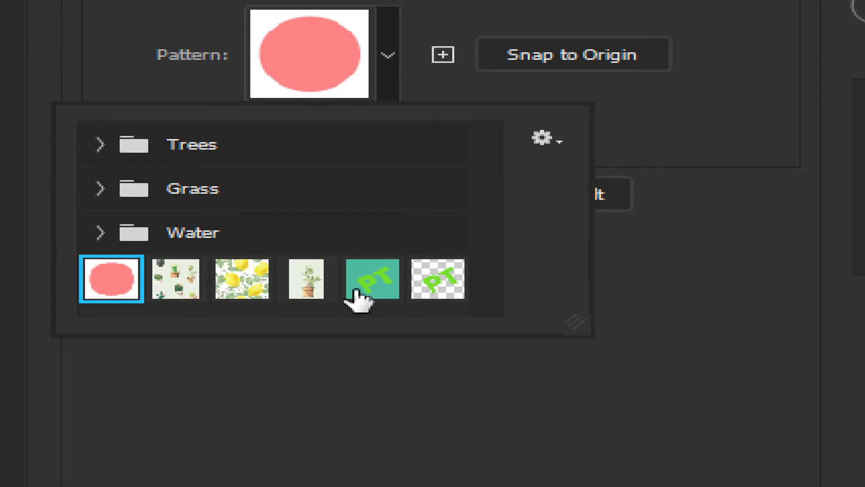
pyautogui.click(440, 292)
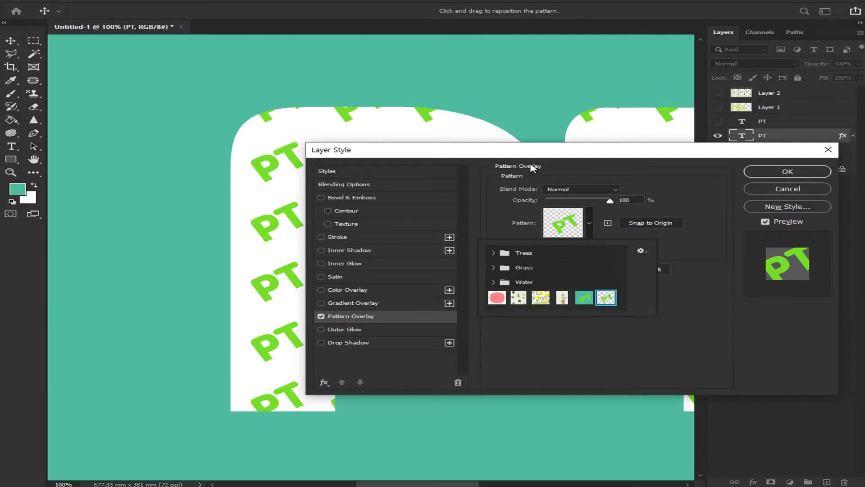
pyautogui.moveTo(529, 156); pyautogui.dragTo(742, 111)
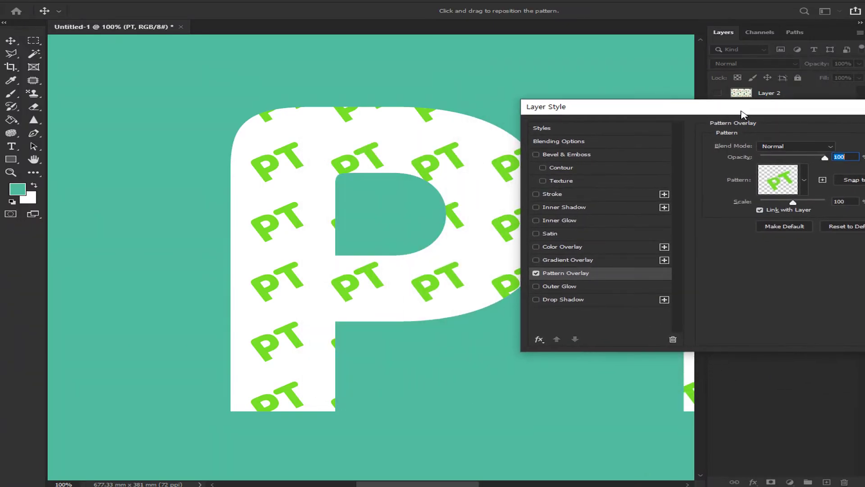
# Reposition the green PT pattern inside the large PT lettering so a whole motif fits near the P's upper-left corner.
pyautogui.moveTo(743, 114); pyautogui.dragTo(725, 110)
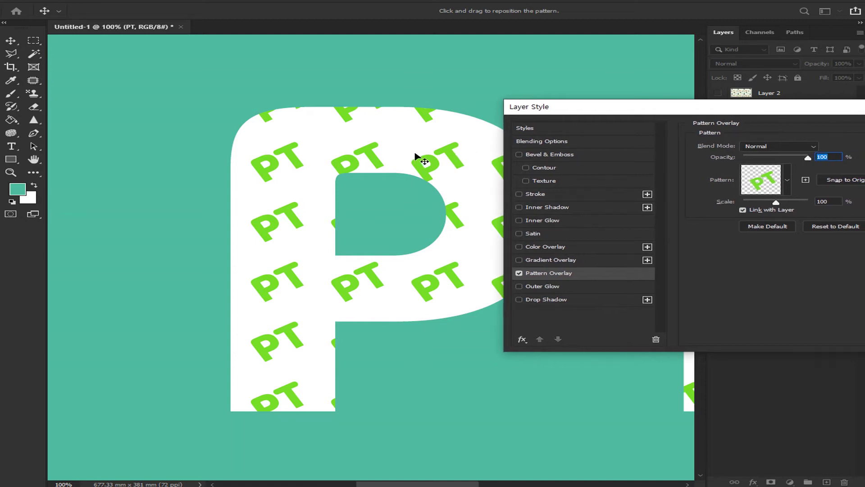
pyautogui.moveTo(545, 112); pyautogui.dragTo(518, 90)
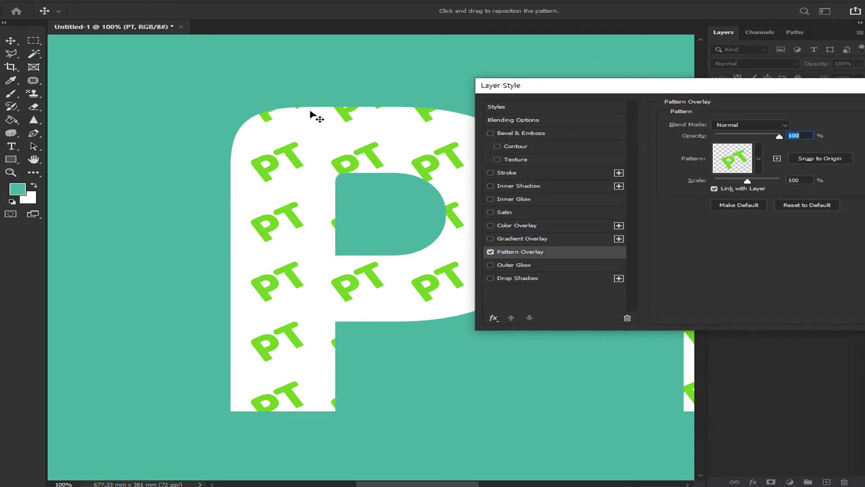
pyautogui.moveTo(521, 90); pyautogui.dragTo(554, 83)
pyautogui.moveTo(334, 162); pyautogui.dragTo(475, 197)
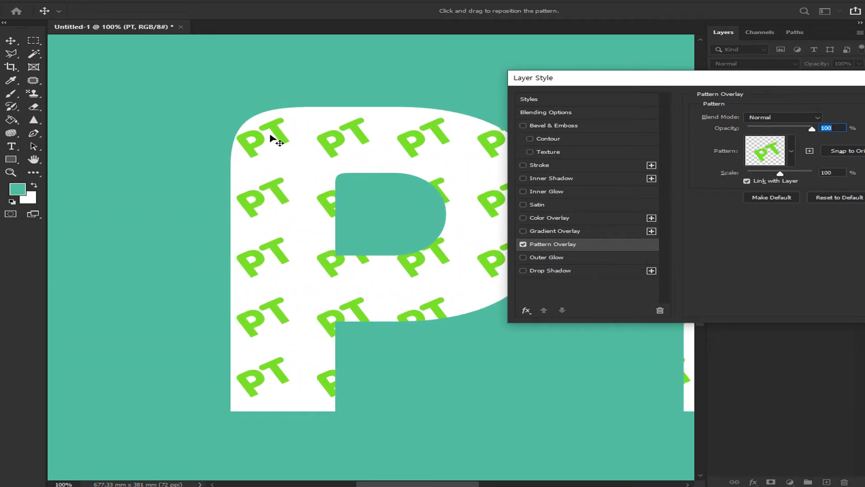
pyautogui.moveTo(260, 137); pyautogui.dragTo(276, 133)
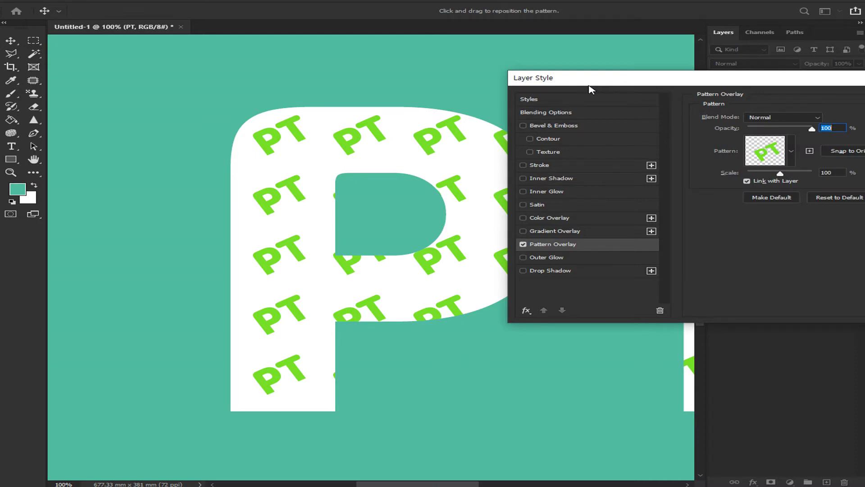
pyautogui.moveTo(566, 79); pyautogui.dragTo(591, 80)
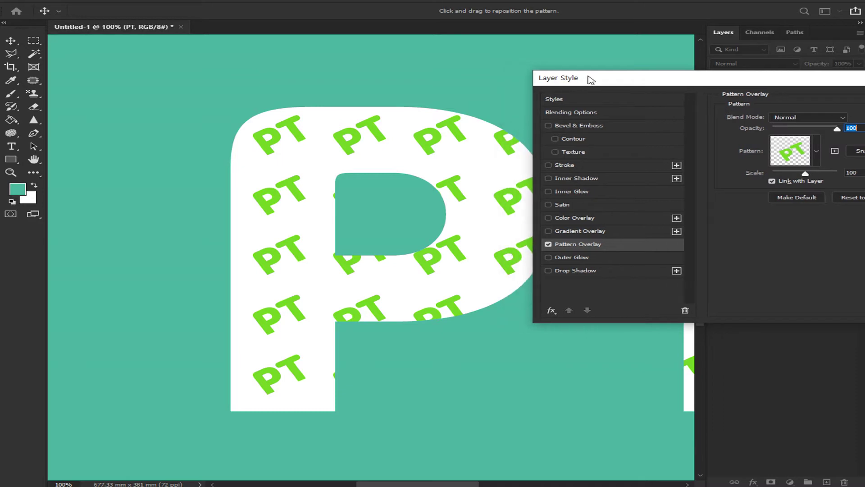
pyautogui.moveTo(447, 119)
pyautogui.mouseDown()
pyautogui.moveTo(431, 120)
pyautogui.moveTo(450, 119)
pyautogui.mouseUp()
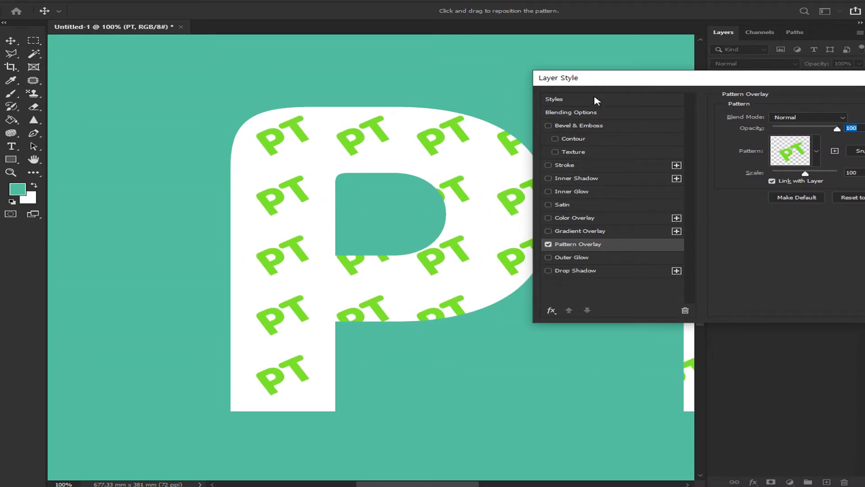
pyautogui.moveTo(606, 84); pyautogui.dragTo(534, 79)
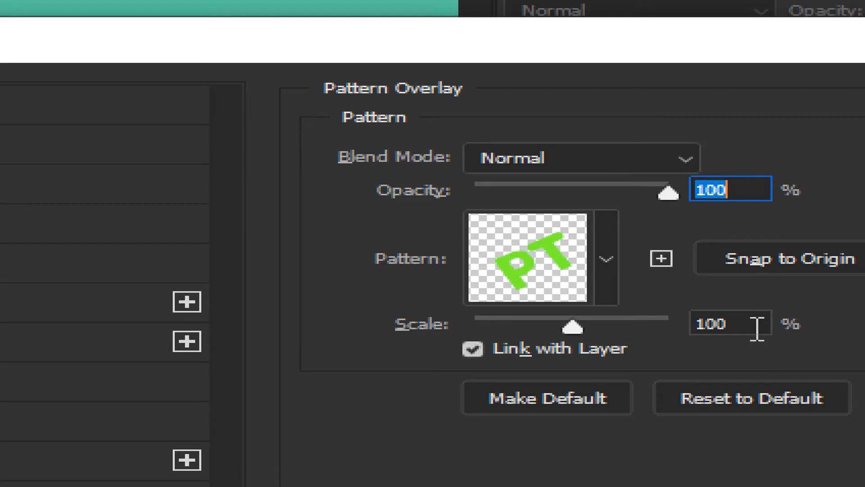
# Set the Pattern Overlay scale to 50% and shift the smaller motifs within the large P.
pyautogui.click(751, 323)
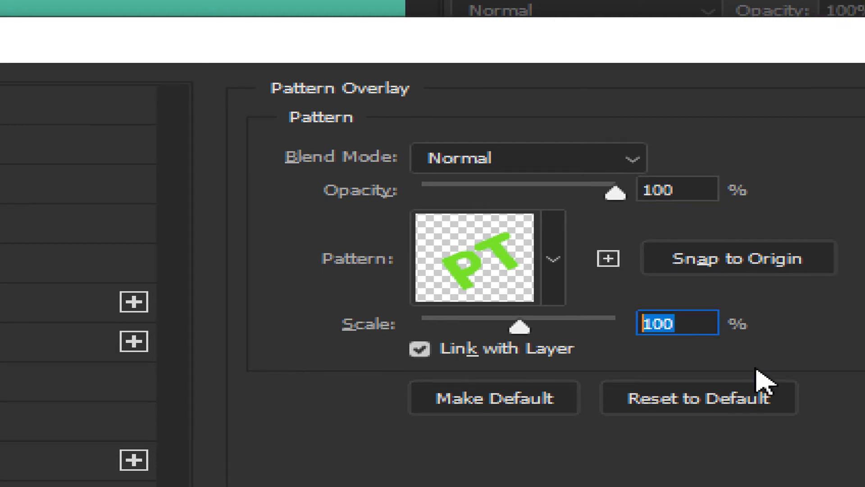
pyautogui.write('50')
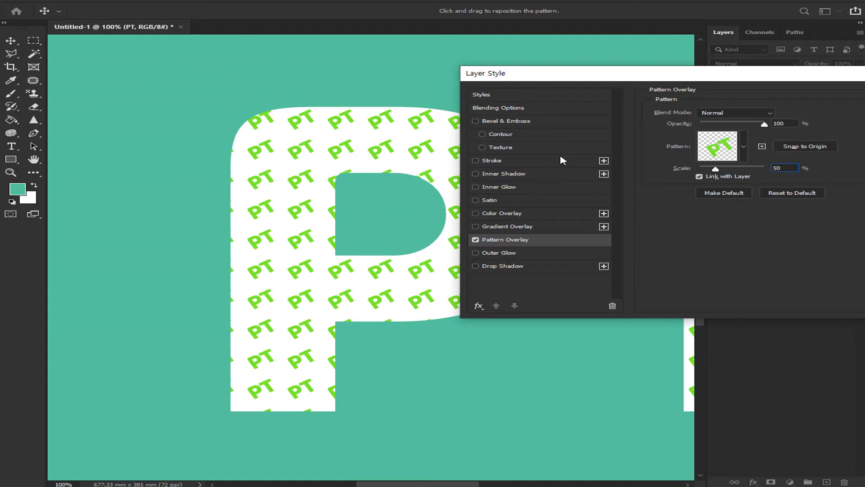
pyautogui.moveTo(389, 139); pyautogui.dragTo(386, 149)
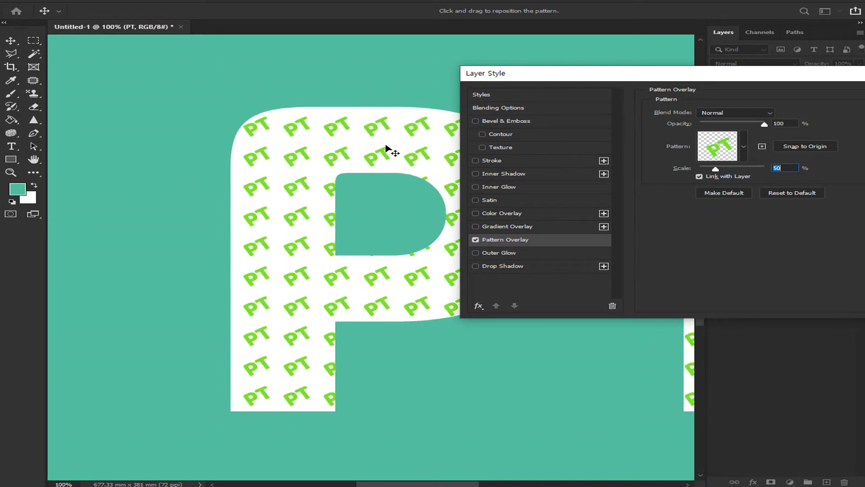
pyautogui.moveTo(621, 84); pyautogui.dragTo(326, 230)
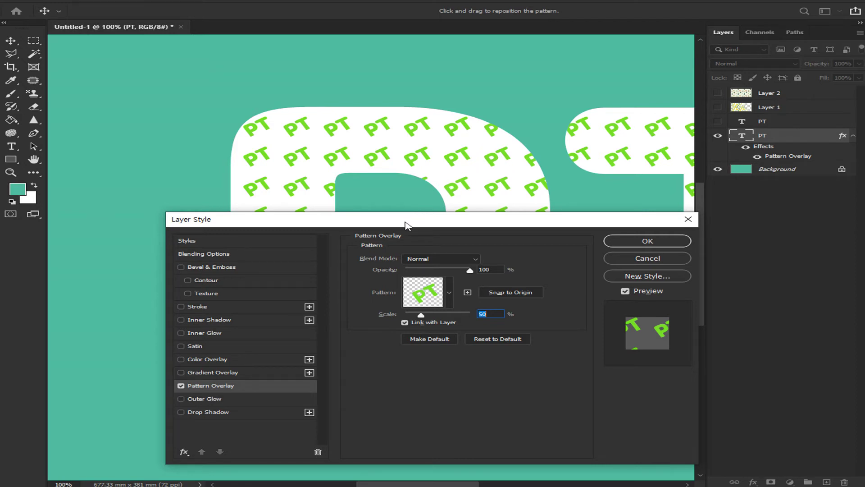
pyautogui.moveTo(407, 226); pyautogui.dragTo(426, 225)
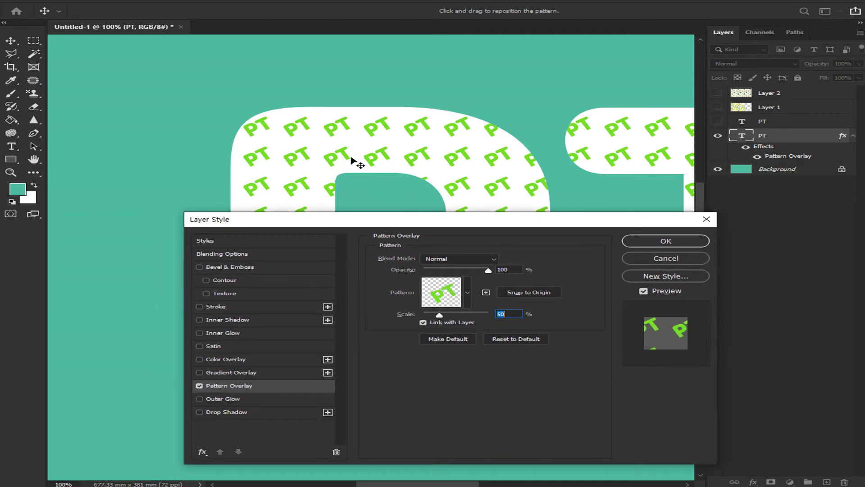
pyautogui.moveTo(350, 159); pyautogui.dragTo(356, 147)
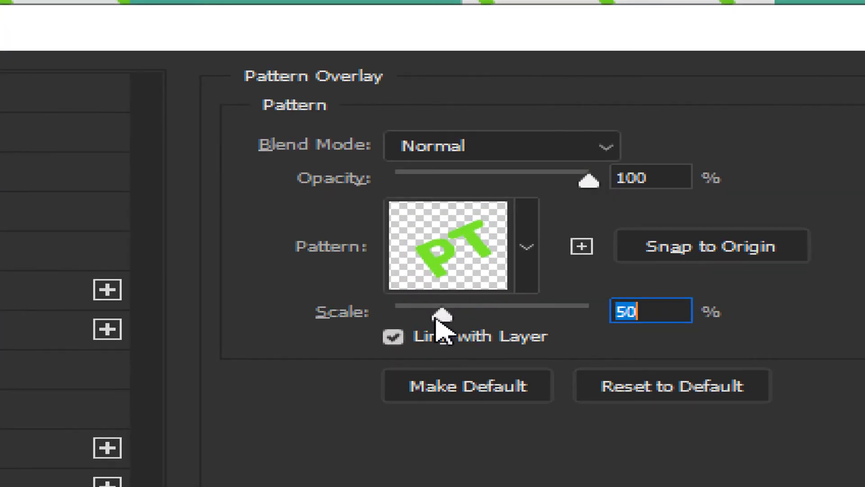
# Try smaller and larger Pattern Overlay scales, settle on 47%, and reposition the motifs in the lettering.
pyautogui.moveTo(451, 316)
pyautogui.mouseDown()
pyautogui.moveTo(461, 316)
pyautogui.moveTo(438, 317)
pyautogui.mouseUp()
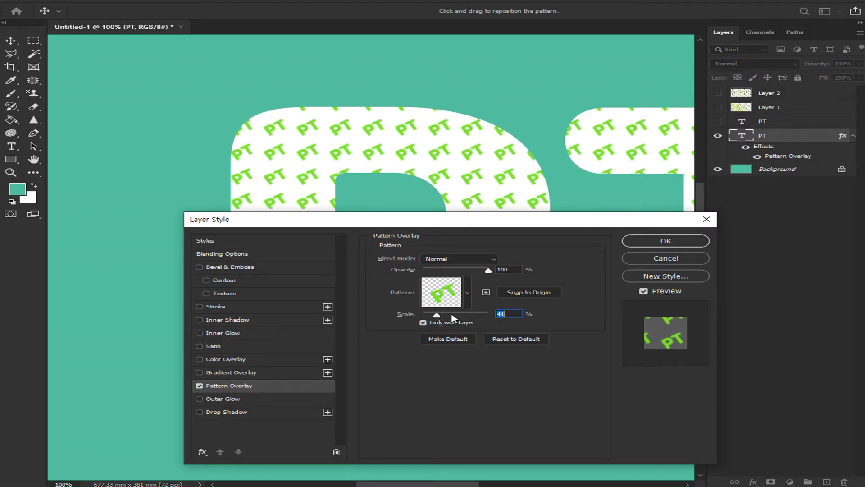
pyautogui.moveTo(438, 317); pyautogui.dragTo(471, 320)
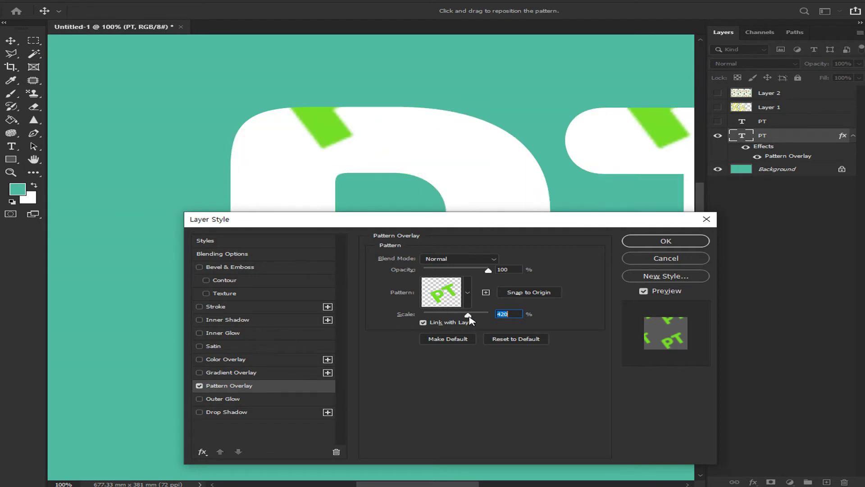
pyautogui.moveTo(469, 317); pyautogui.dragTo(440, 319)
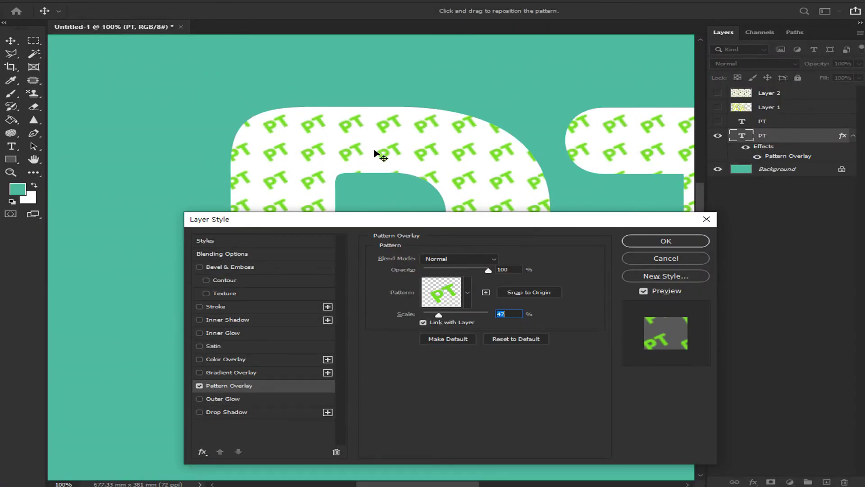
pyautogui.moveTo(396, 154); pyautogui.dragTo(416, 147)
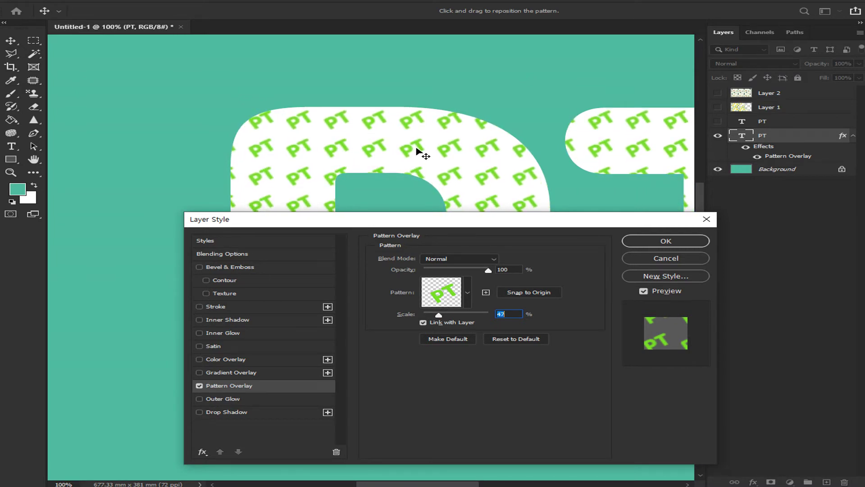
# Try out the Pattern Overlay's opacity setting and leave it at 100%.
pyautogui.moveTo(443, 224); pyautogui.dragTo(435, 224)
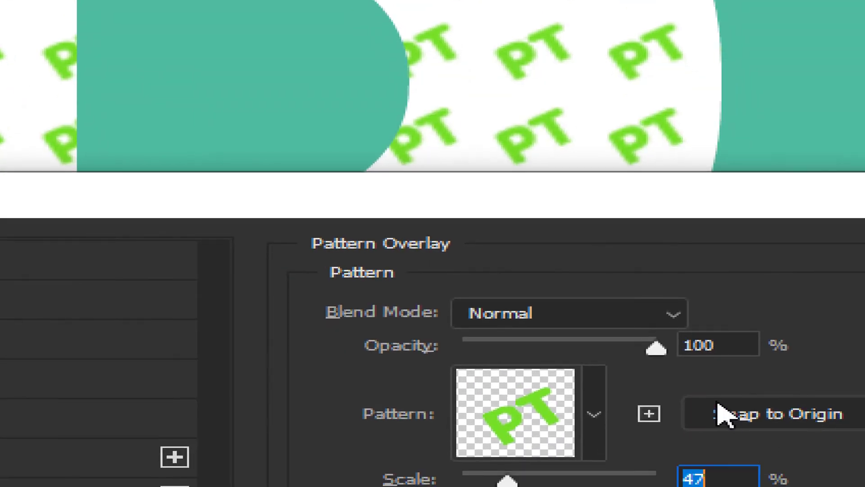
pyautogui.moveTo(663, 352)
pyautogui.mouseDown()
pyautogui.moveTo(547, 349)
pyautogui.moveTo(682, 349)
pyautogui.moveTo(548, 351)
pyautogui.moveTo(670, 357)
pyautogui.mouseUp()
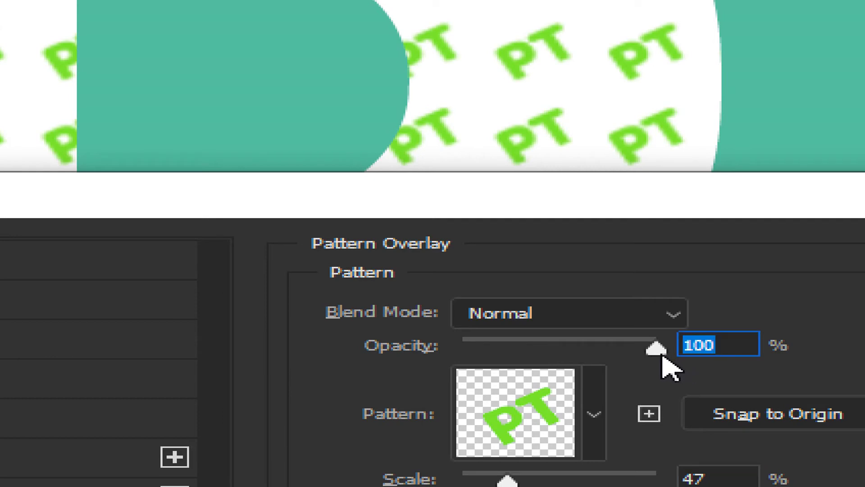
pyautogui.moveTo(660, 354); pyautogui.dragTo(719, 357)
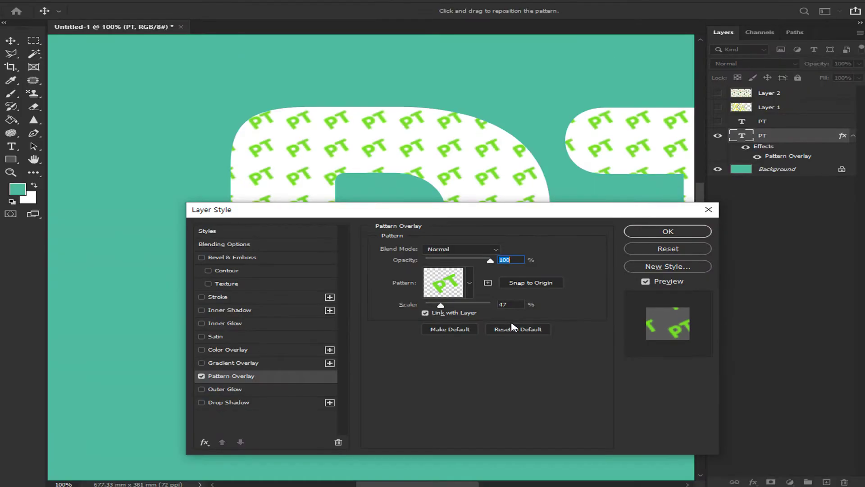
pyautogui.moveTo(450, 217); pyautogui.dragTo(473, 182)
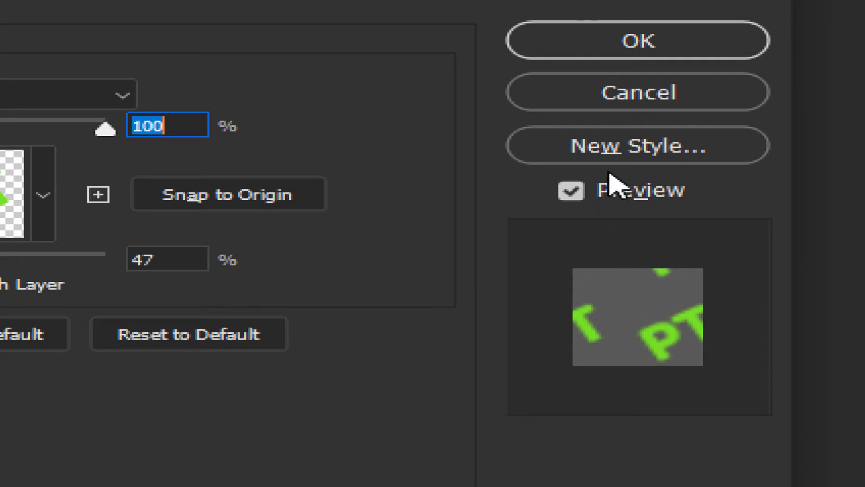
# Save the Pattern Overlay settings as a new style under the default name and apply the overlay to the large PT text.
pyautogui.click(615, 147)
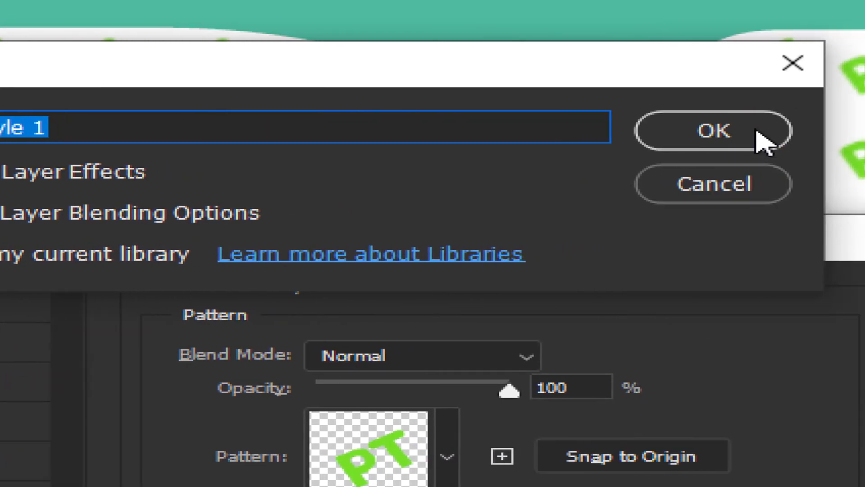
pyautogui.click(760, 141)
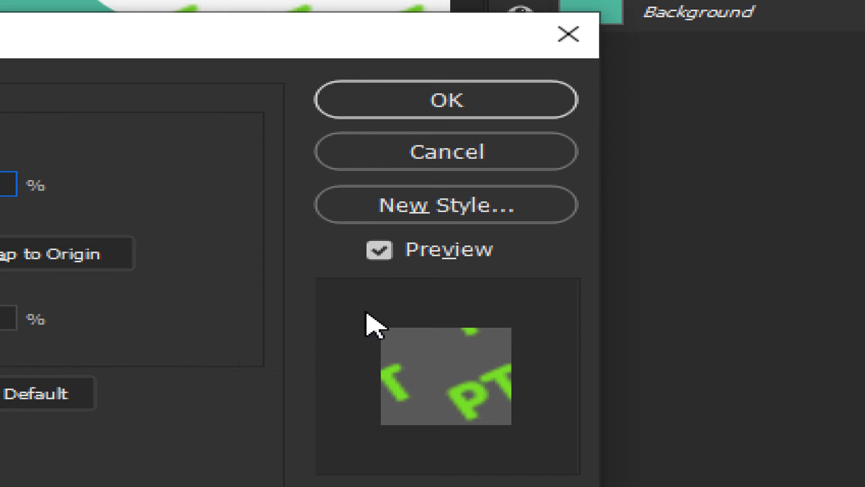
pyautogui.press('alt')
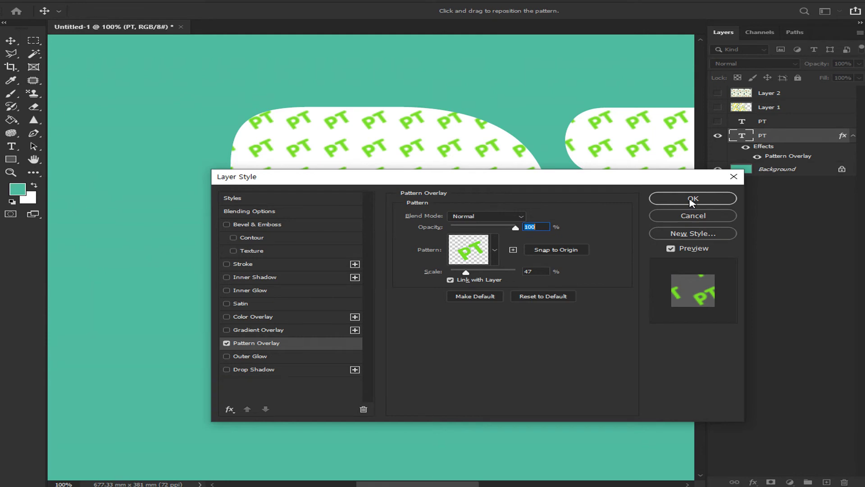
pyautogui.click(691, 200)
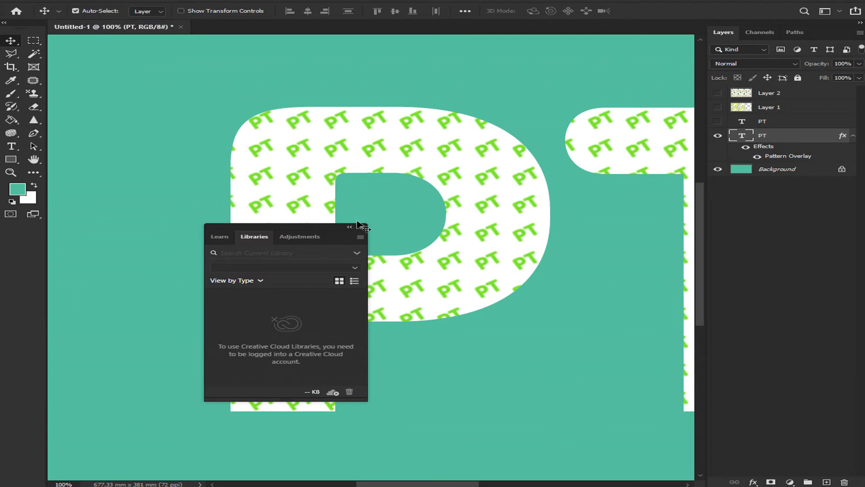
pyautogui.click(362, 227)
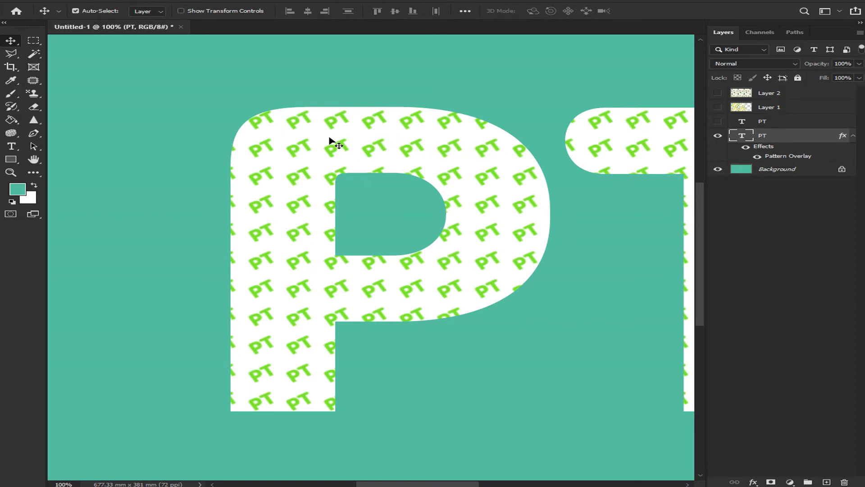
# Try moving the patterned PT text about 44 mm to the left, and undo the move.
pyautogui.moveTo(322, 145); pyautogui.dragTo(233, 144)
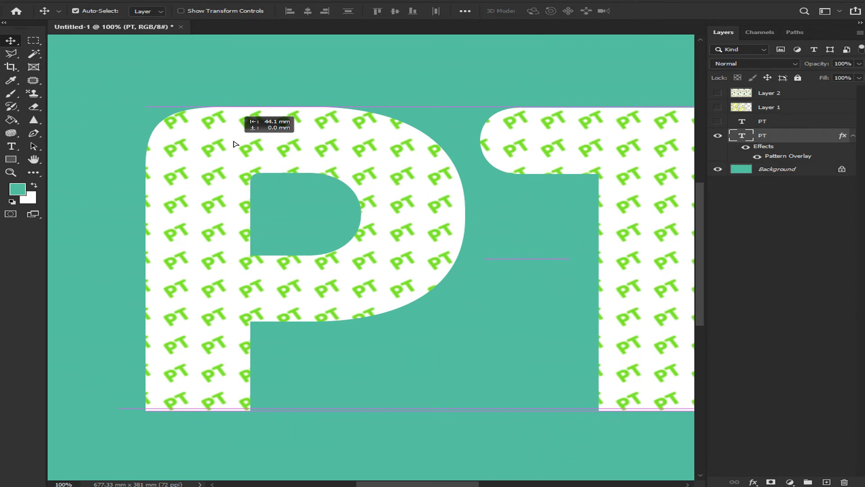
pyautogui.moveTo(234, 144); pyautogui.dragTo(234, 144)
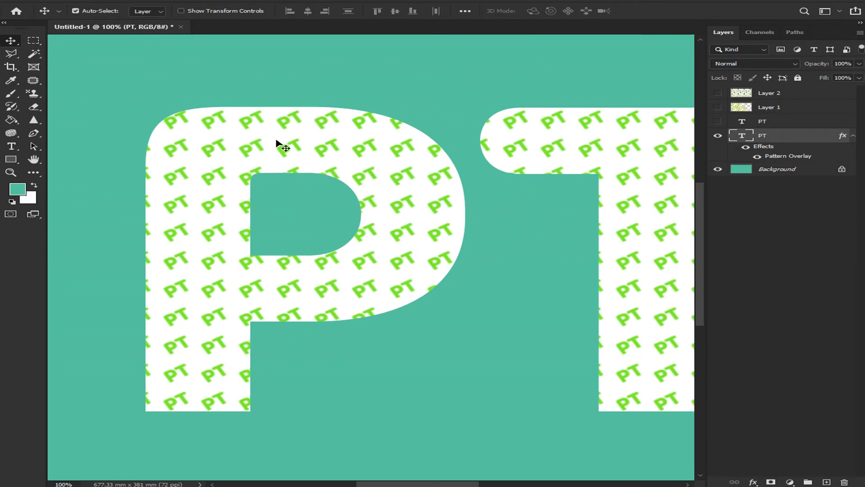
pyautogui.hotkey('ctrl', 'z')
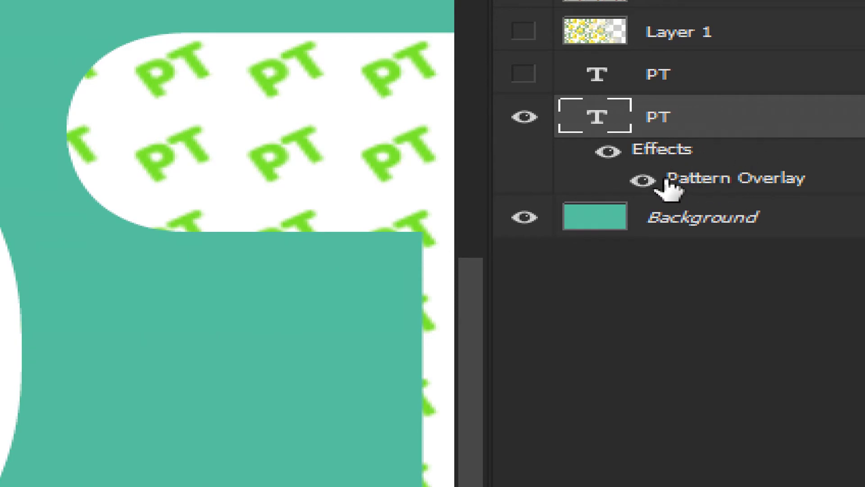
# Toggle the visibility of the Pattern Overlay, and of all effects, on the large PT text off and on to compare.
pyautogui.click(642, 182)
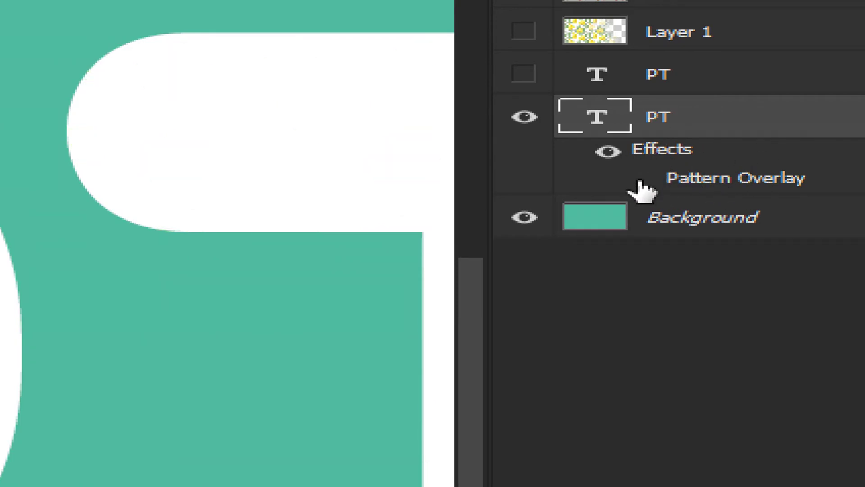
pyautogui.click(641, 181)
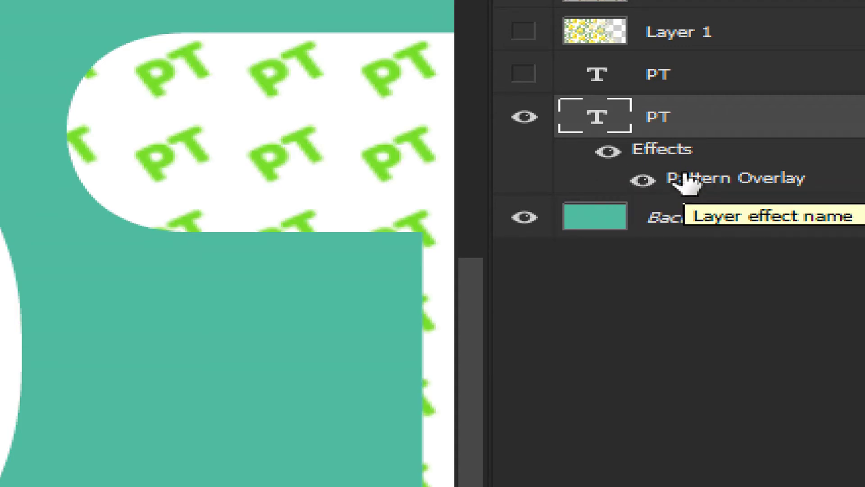
pyautogui.click(608, 152)
pyautogui.click(607, 155)
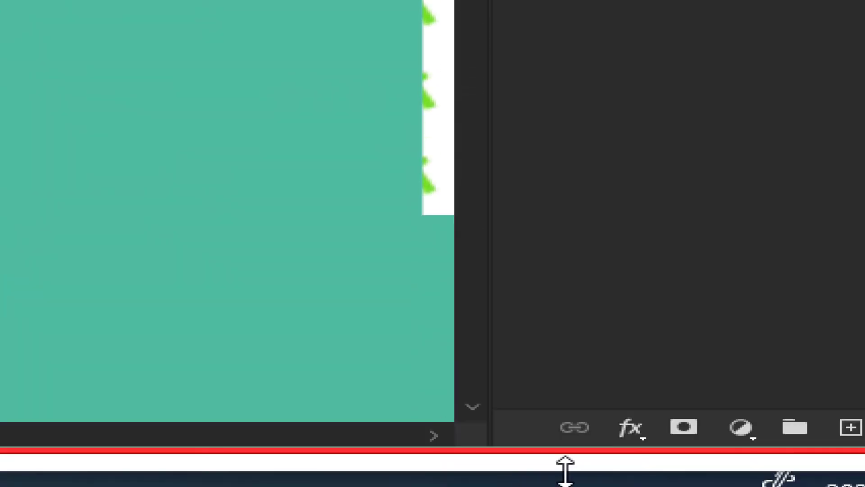
# Add a Drop Shadow to the large PT text with its angle at 128° and distance at 38 px.
pyautogui.click(640, 434)
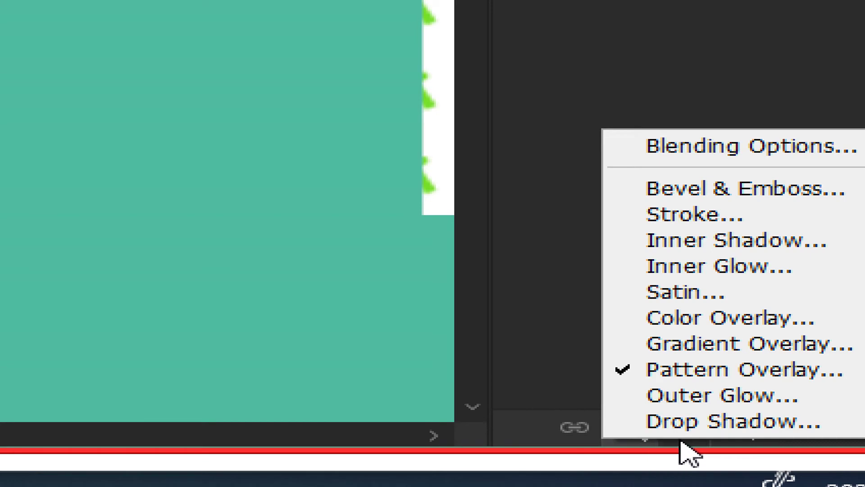
pyautogui.click(688, 428)
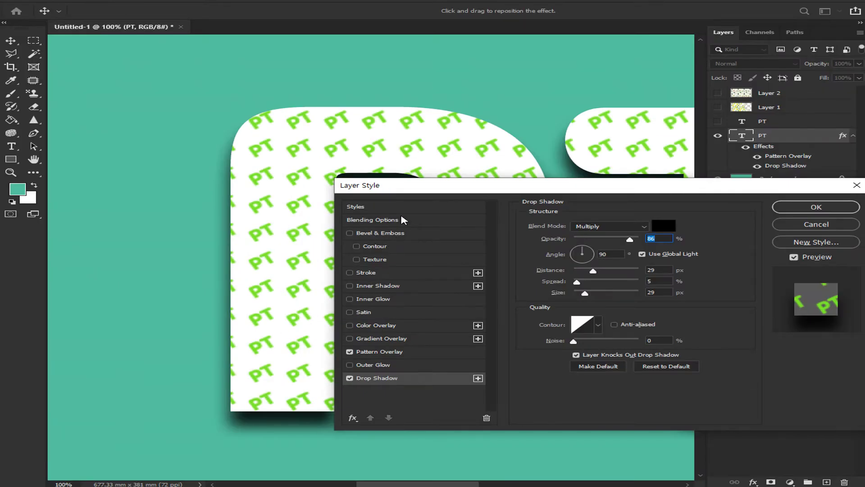
pyautogui.moveTo(442, 195); pyautogui.dragTo(570, 268)
pyautogui.moveTo(461, 221); pyautogui.dragTo(479, 222)
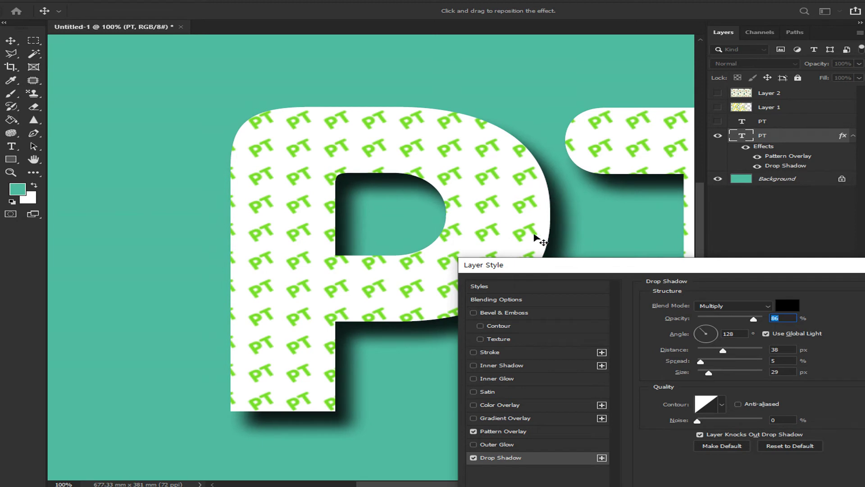
pyautogui.moveTo(545, 264); pyautogui.dragTo(417, 129)
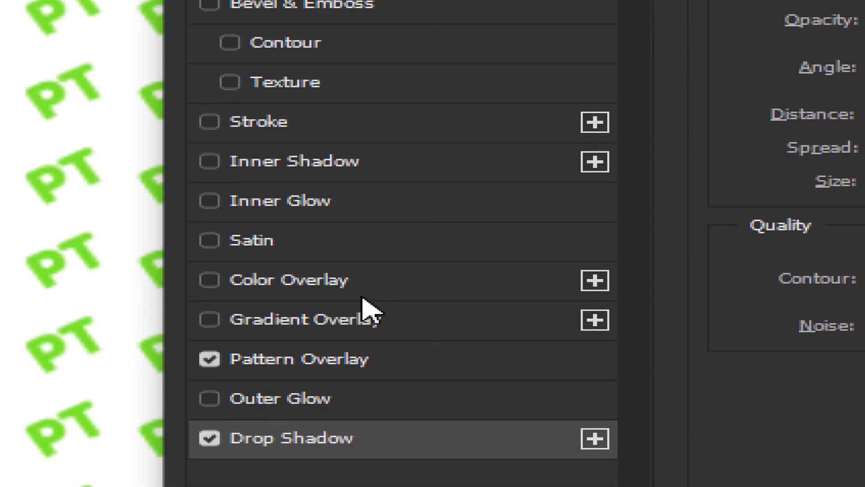
# Unlink the Pattern Overlay from the layer, apply the style, and move the large PT text to the left.
pyautogui.click(335, 360)
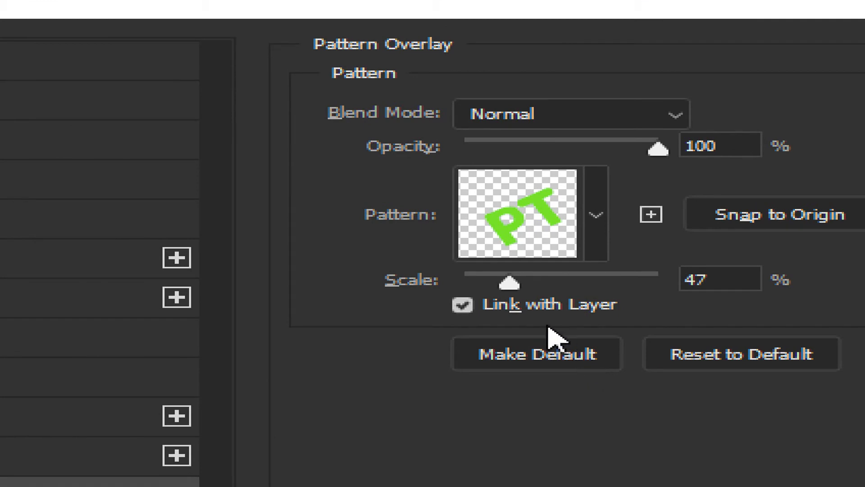
pyautogui.click(463, 306)
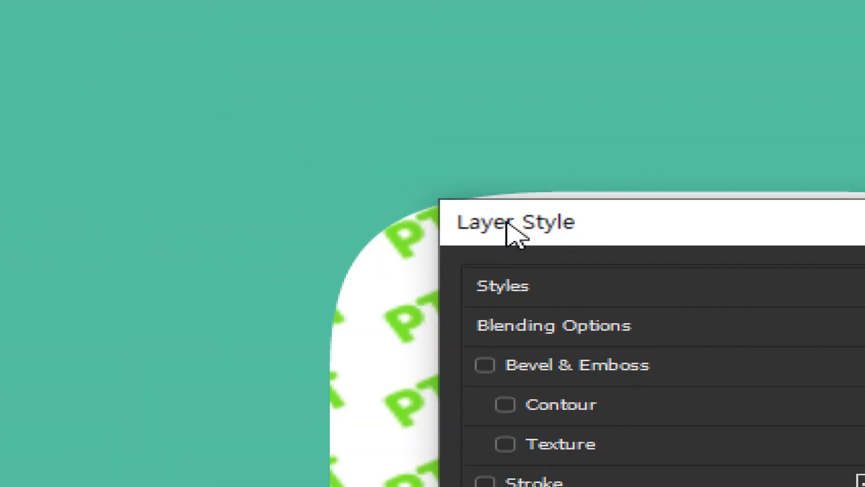
pyautogui.moveTo(507, 222)
pyautogui.mouseDown()
pyautogui.moveTo(573, 228)
pyautogui.moveTo(502, 204)
pyautogui.moveTo(514, 216)
pyautogui.mouseUp()
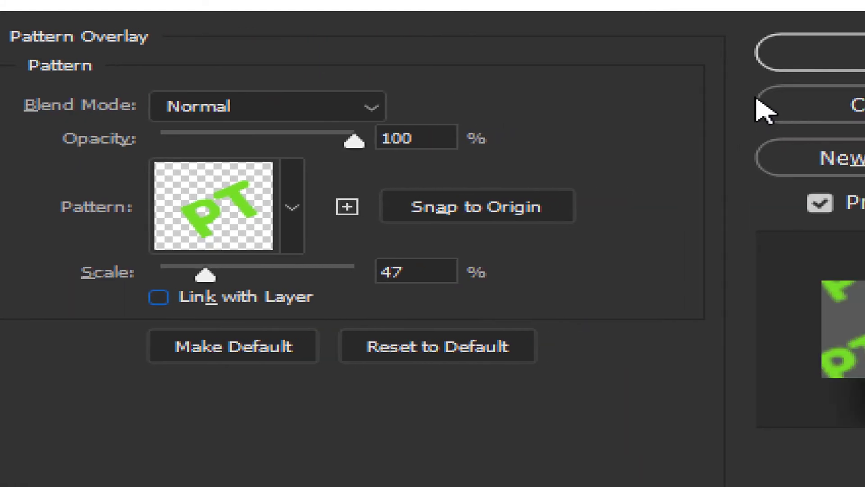
pyautogui.click(762, 66)
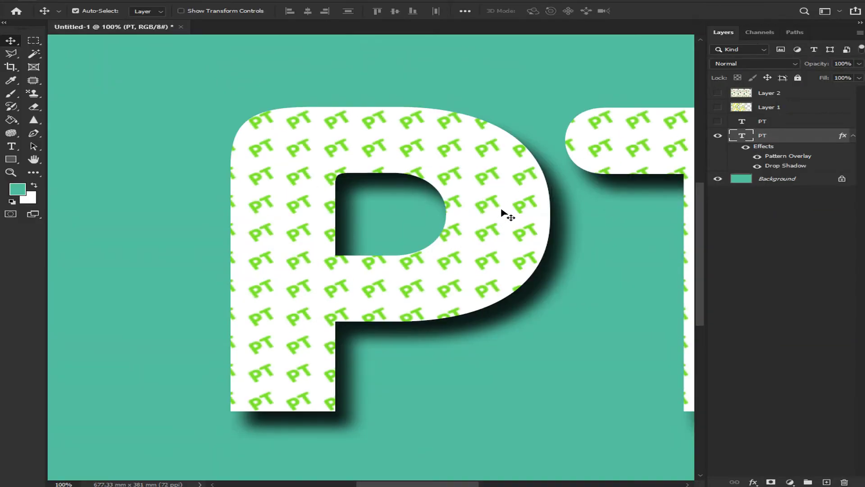
pyautogui.moveTo(501, 213); pyautogui.dragTo(499, 208)
pyautogui.moveTo(519, 181); pyautogui.dragTo(409, 174)
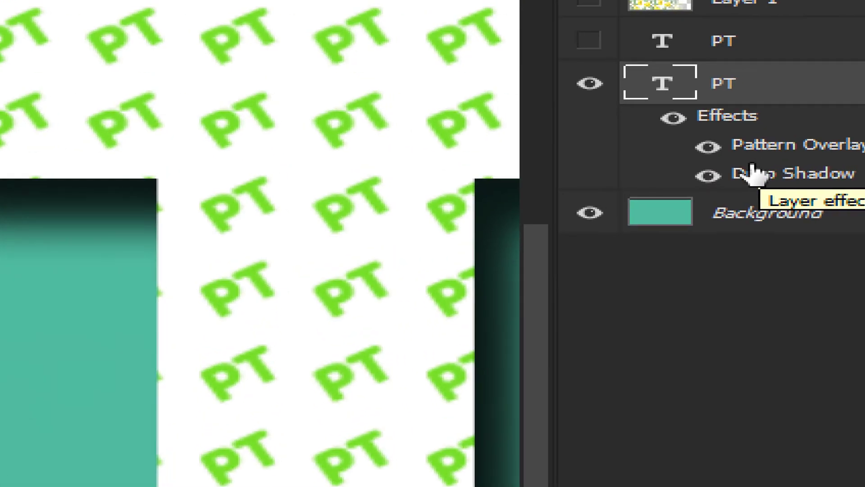
# Toggle the Drop Shadow, the Pattern Overlay and all effects of the large PT text off and on to compare.
pyautogui.click(707, 176)
pyautogui.click(707, 176)
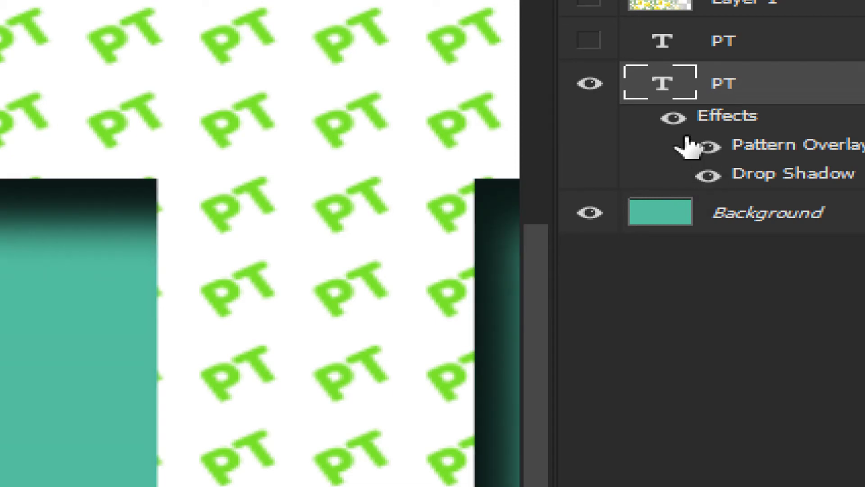
pyautogui.click(703, 147)
pyautogui.click(702, 149)
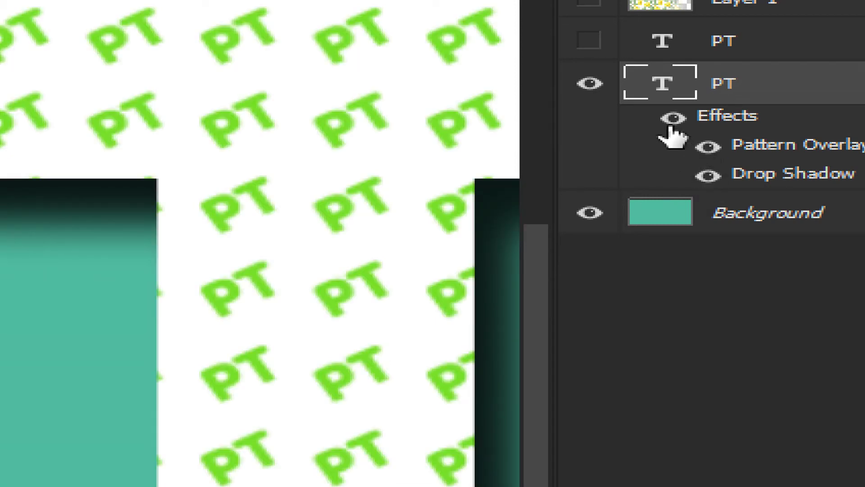
pyautogui.click(673, 118)
pyautogui.click(671, 120)
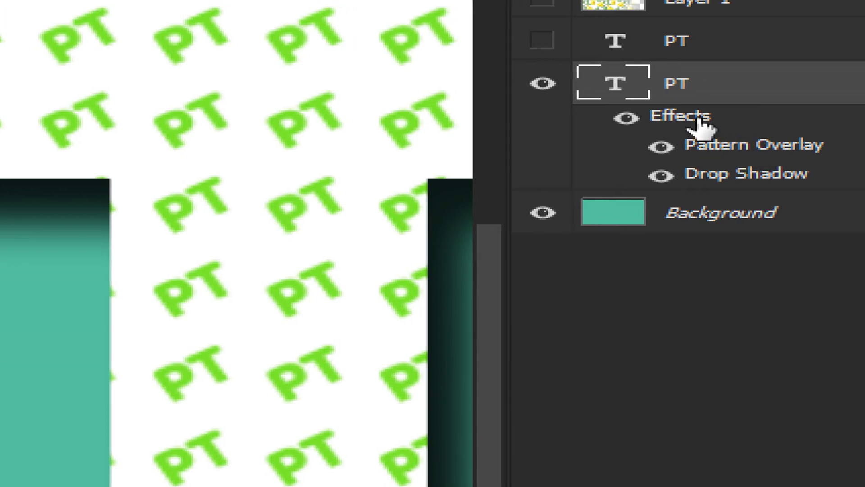
# Reopen the large PT text's Pattern Overlay settings and save its layer effects as a new style under the default name.
pyautogui.doubleClick(698, 119)
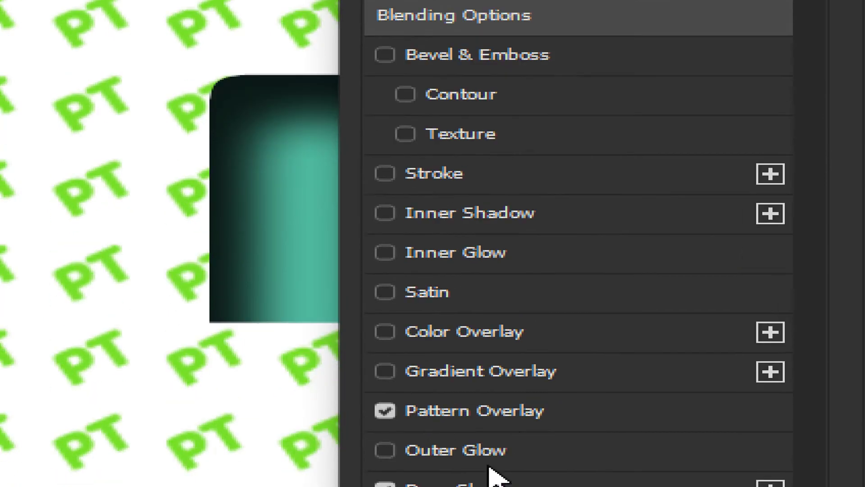
pyautogui.click(486, 411)
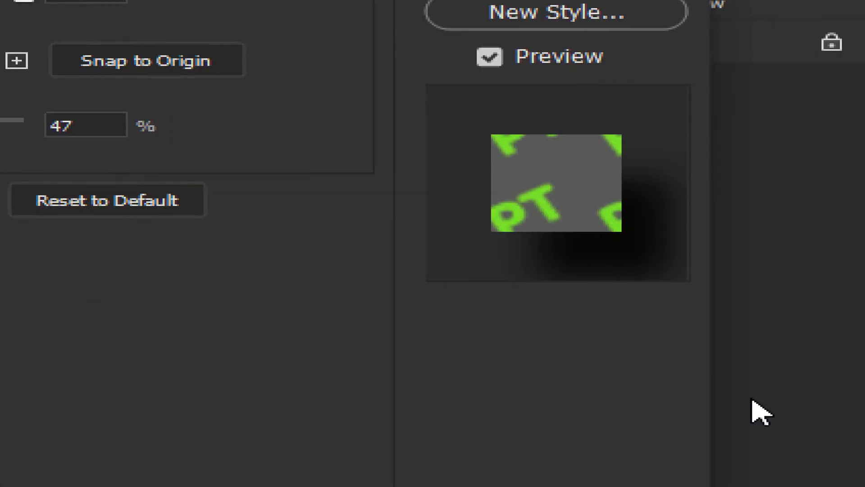
pyautogui.click(553, 77)
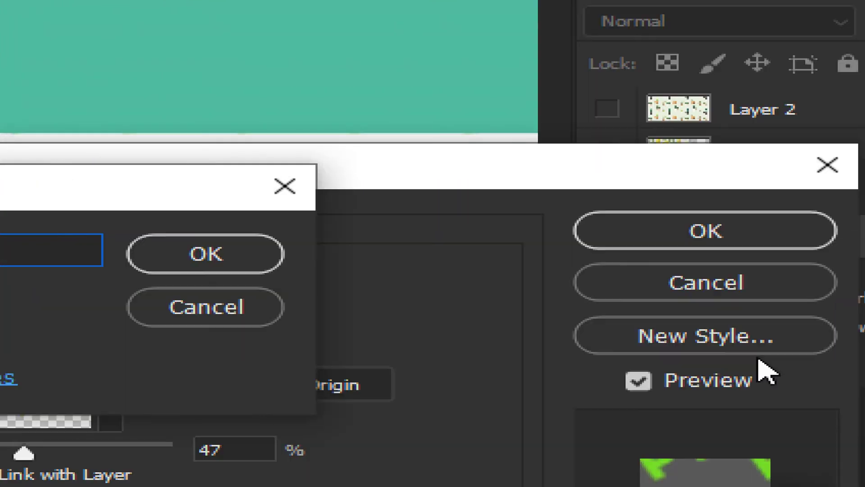
pyautogui.click(273, 249)
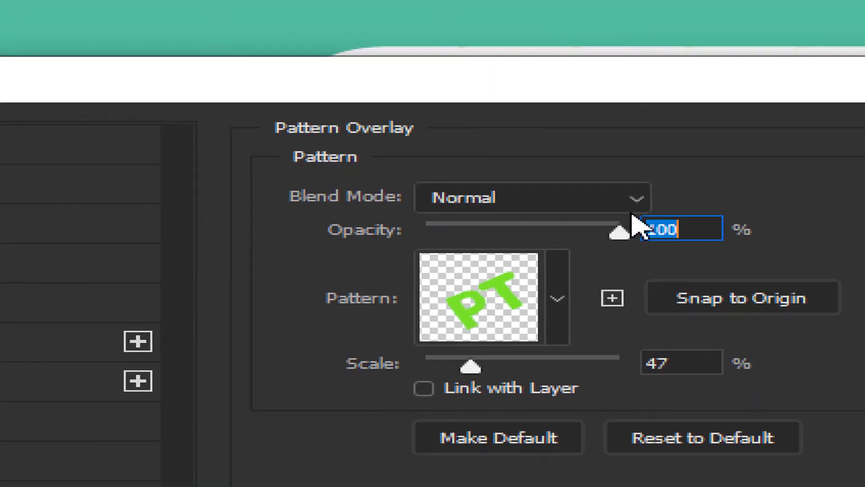
# Review the Pattern Overlay blend modes, keep Normal, and save another new style under the default name.
pyautogui.click(637, 201)
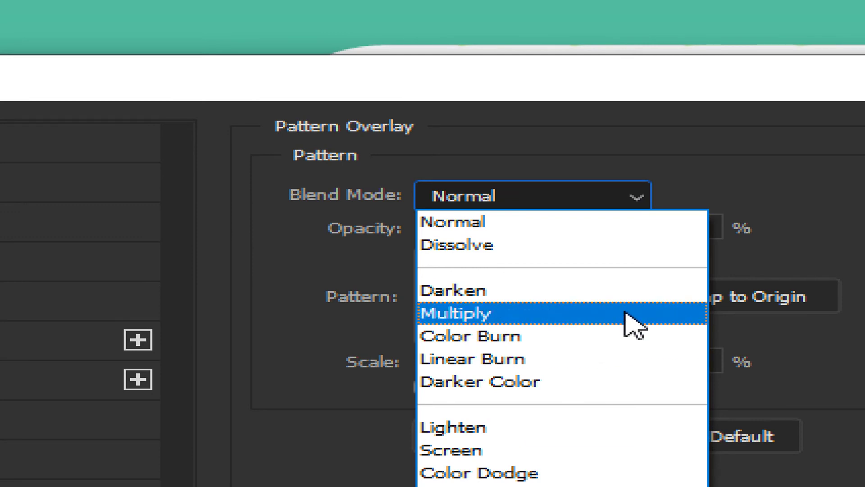
pyautogui.click(624, 165)
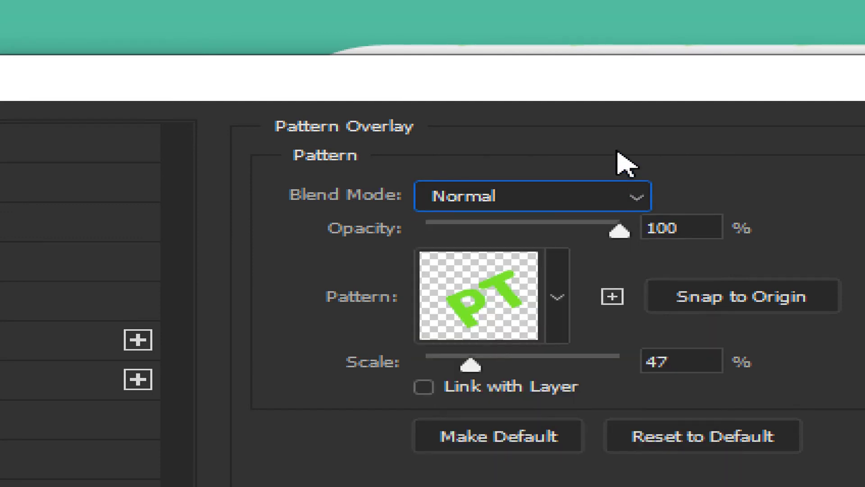
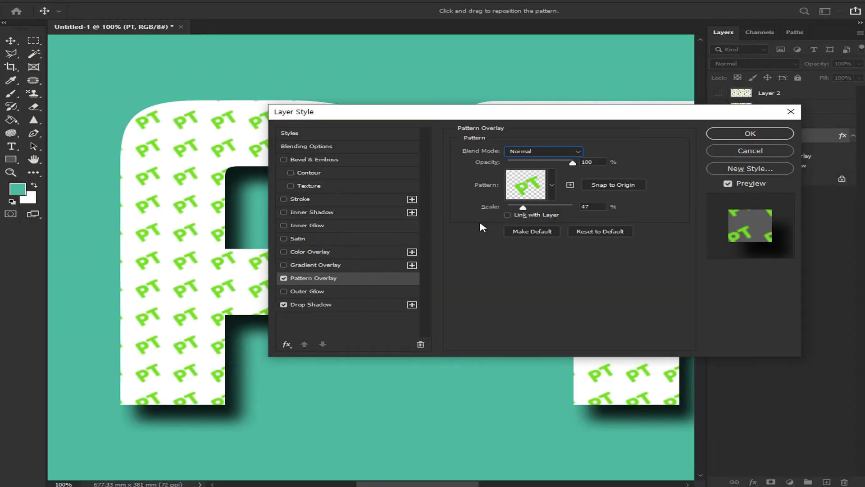
pyautogui.press('alt')
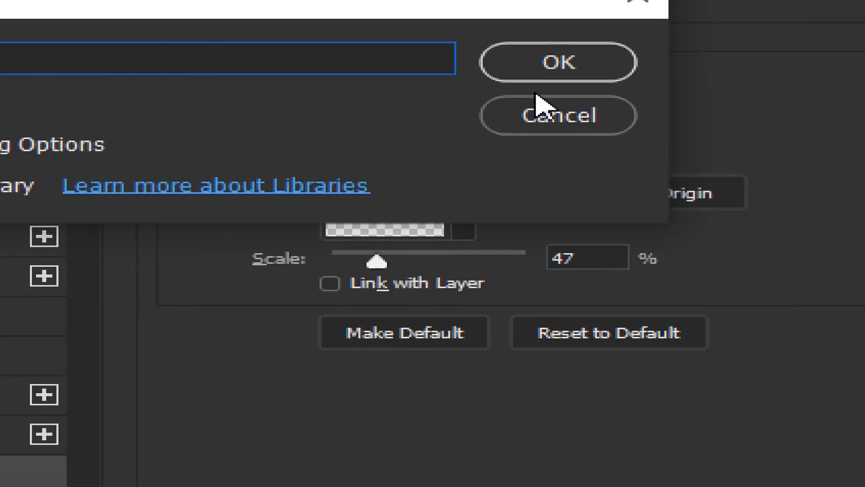
pyautogui.click(546, 72)
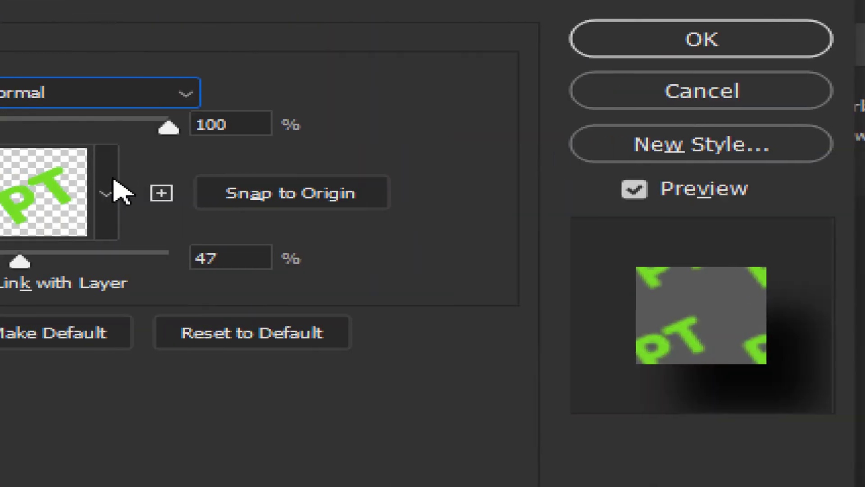
# Change the Pattern Overlay's pattern to the green PT motif on the teal background.
pyautogui.click(107, 194)
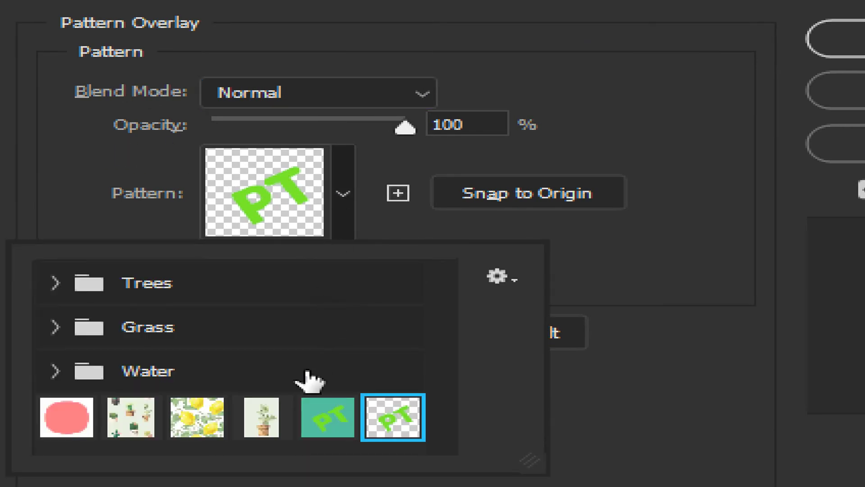
pyautogui.click(309, 408)
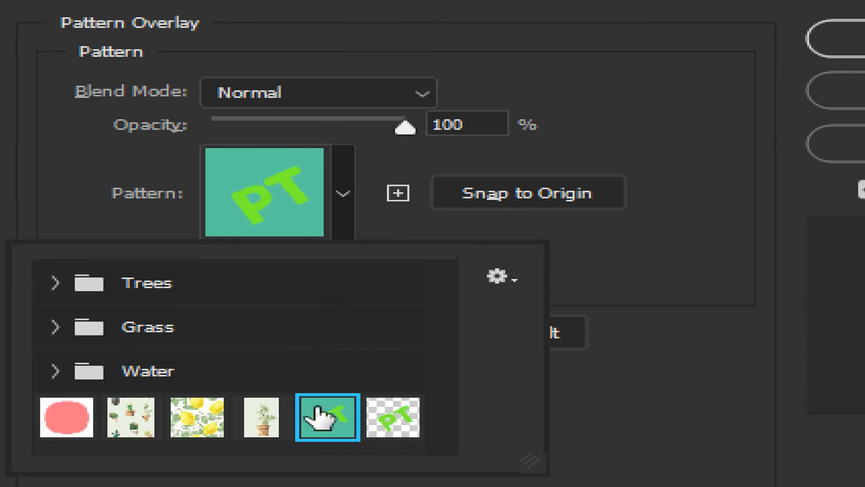
pyautogui.click(622, 415)
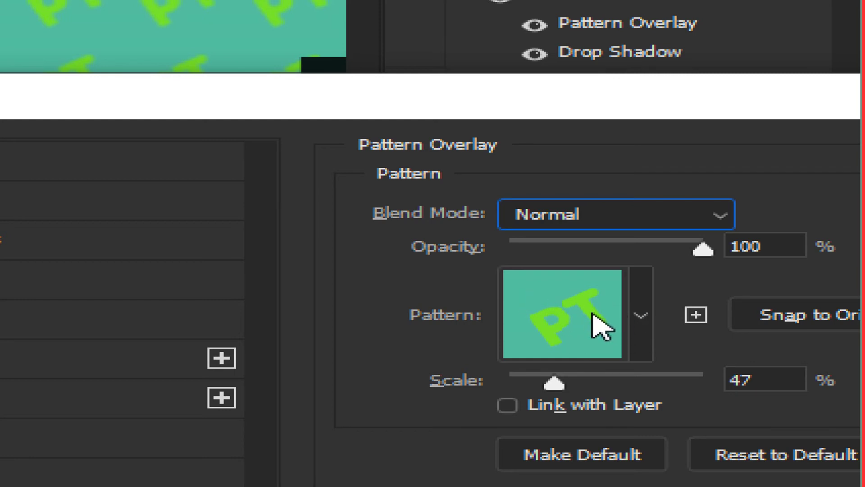
pyautogui.click(642, 321)
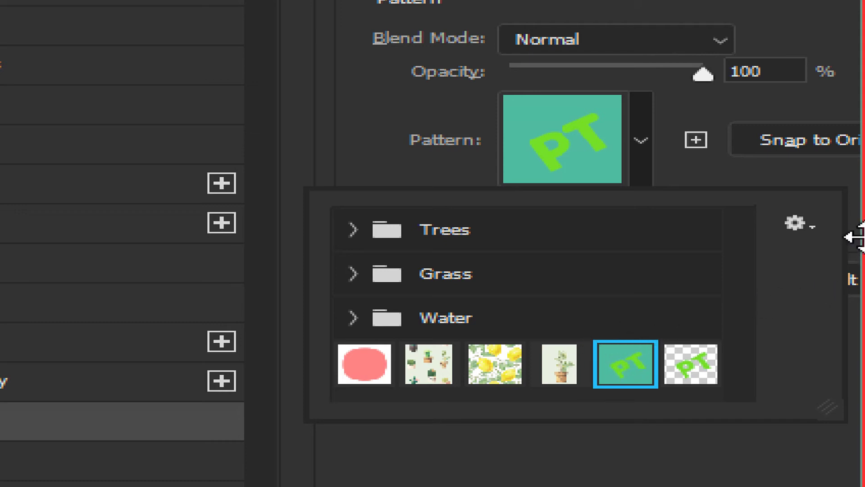
pyautogui.click(744, 174)
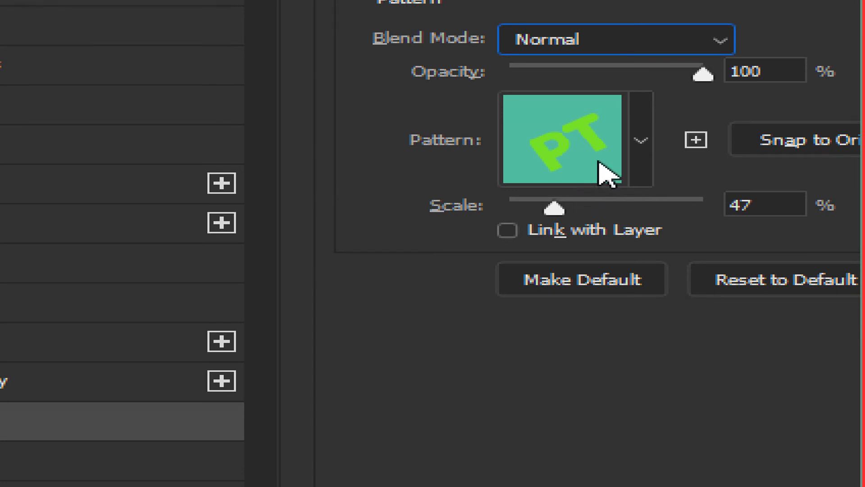
pyautogui.click(636, 143)
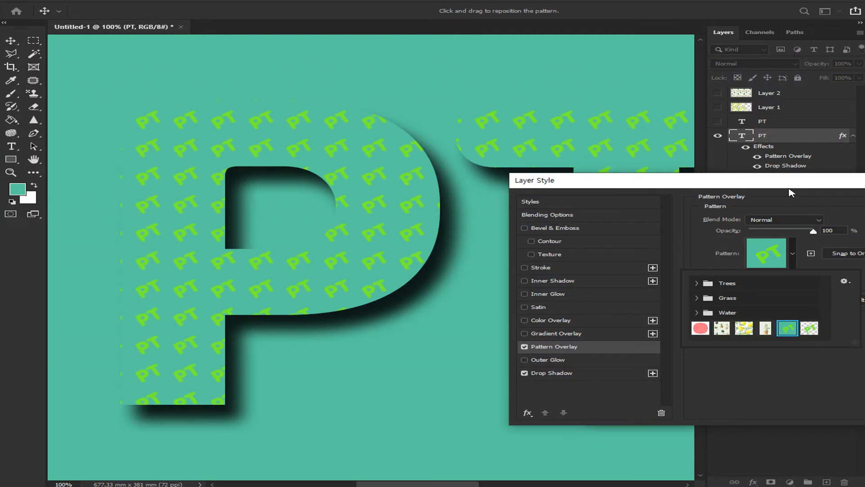
pyautogui.click(605, 98)
pyautogui.moveTo(729, 177); pyautogui.dragTo(538, 158)
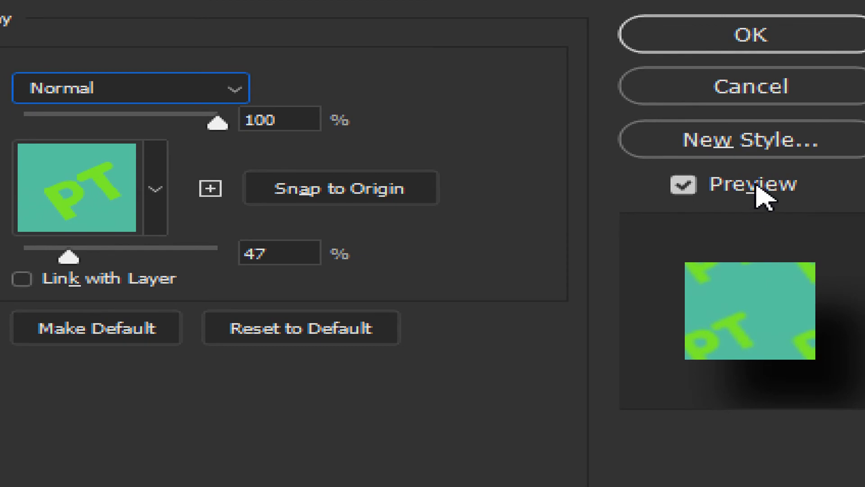
# Save the teal Pattern Overlay and Drop Shadow as the new style Style 4 and apply the effects to the text.
pyautogui.click(768, 150)
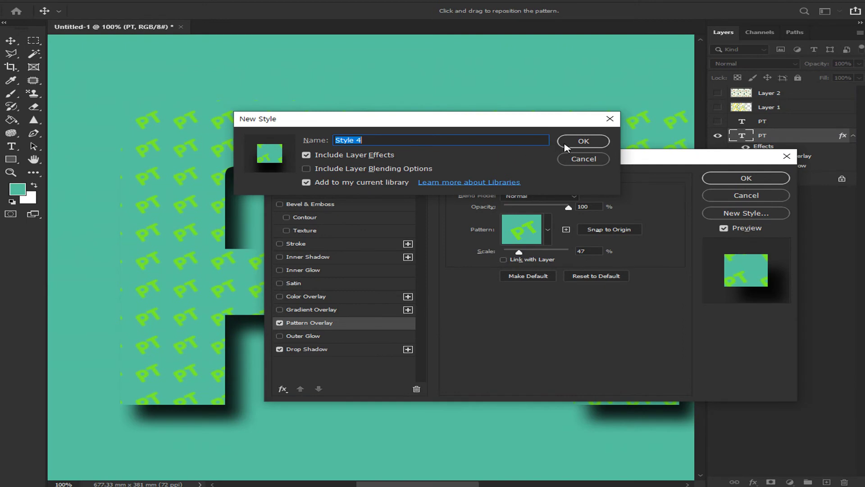
pyautogui.click(565, 144)
pyautogui.click(714, 179)
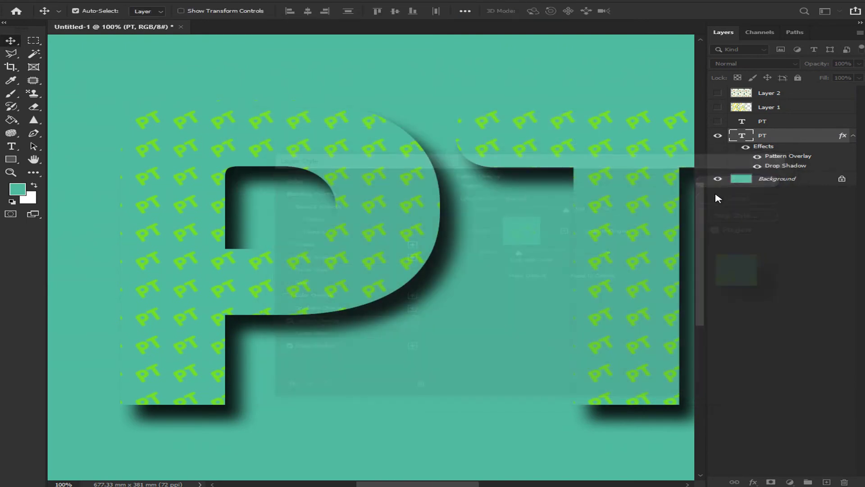
# Toggle the Background layer's visibility off and on to inspect the teal-patterned PT text against transparency.
pyautogui.click(756, 181)
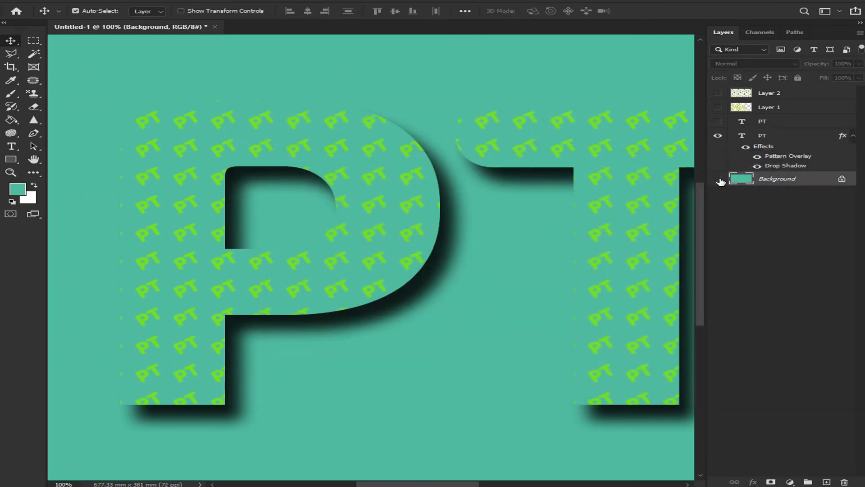
pyautogui.click(720, 179)
pyautogui.click(719, 180)
pyautogui.click(719, 180)
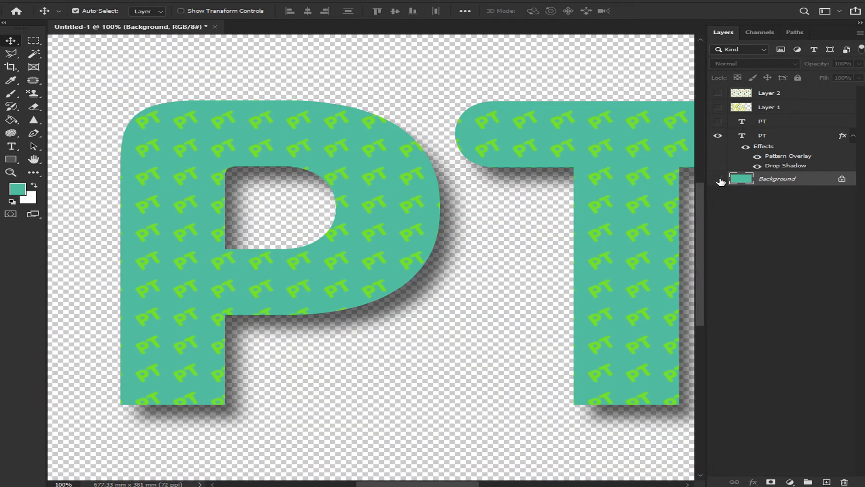
pyautogui.click(720, 180)
pyautogui.click(720, 180)
pyautogui.click(718, 179)
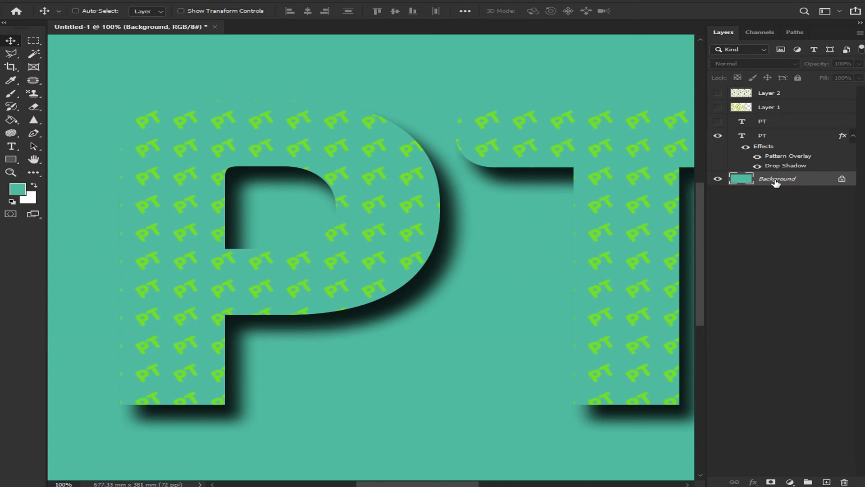
# Try filling the Background layer with white behind the teal-patterned PT text.
pyautogui.hotkey('ctrl', 'BackSpace')
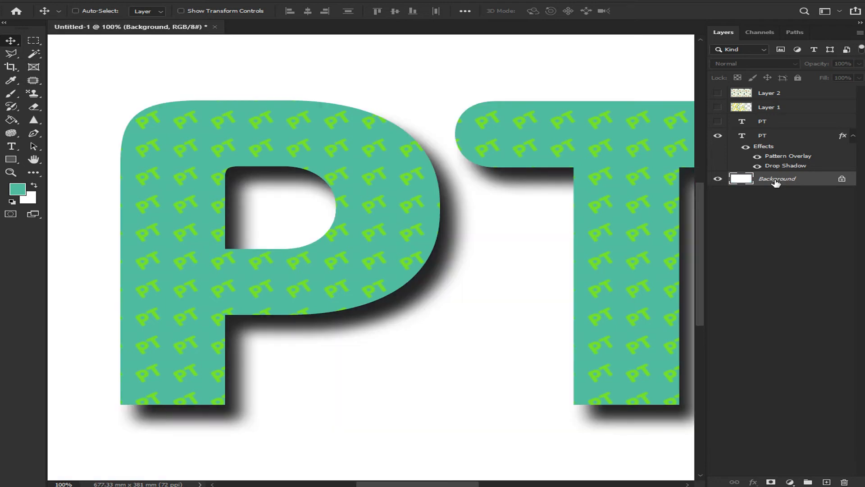
pyautogui.hotkey('ctrl', '-')
pyautogui.hotkey('ctrl', '-')
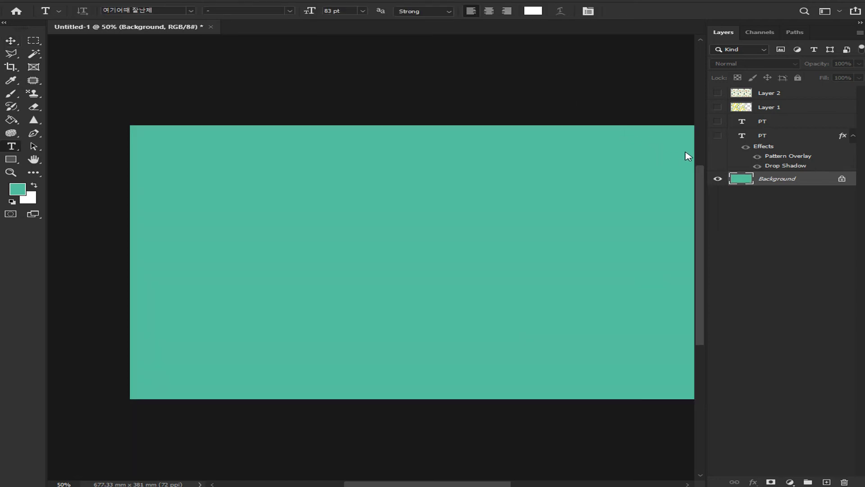
# Keep the patterned PT text hidden and add a white @ text at 83 pt on the teal background.
pyautogui.click(717, 136)
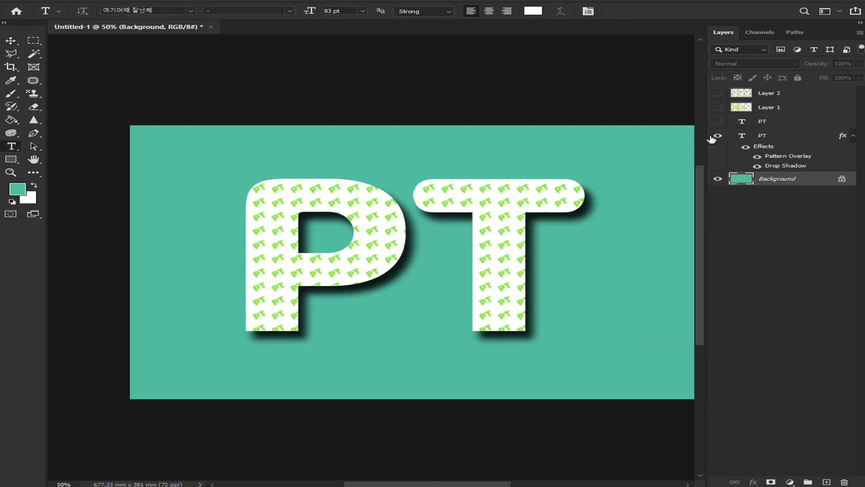
pyautogui.click(713, 137)
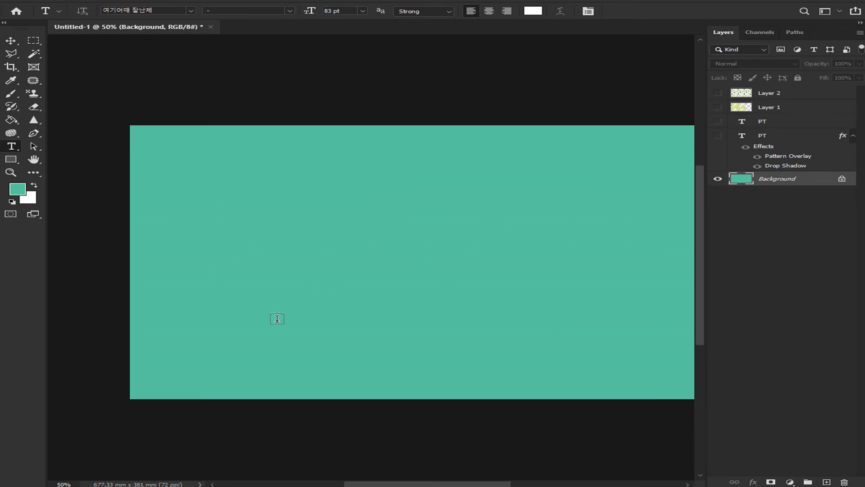
pyautogui.click(265, 330)
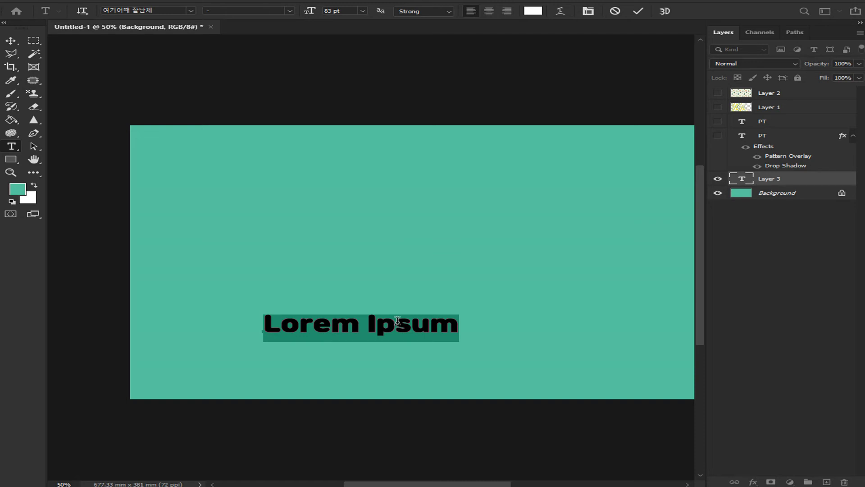
pyautogui.write('A')
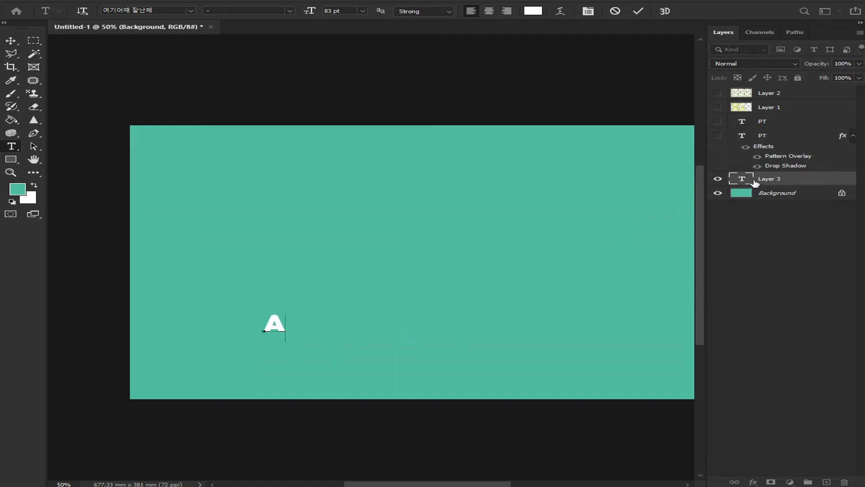
pyautogui.moveTo(287, 319); pyautogui.dragTo(258, 315)
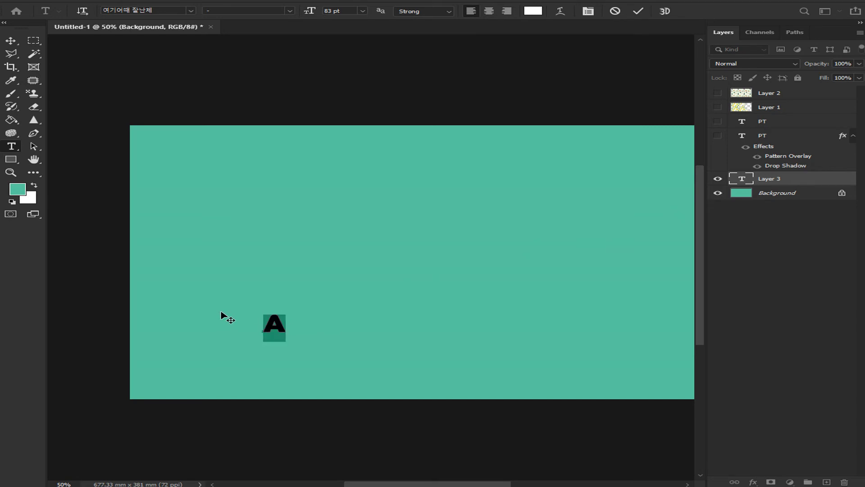
pyautogui.write('@')
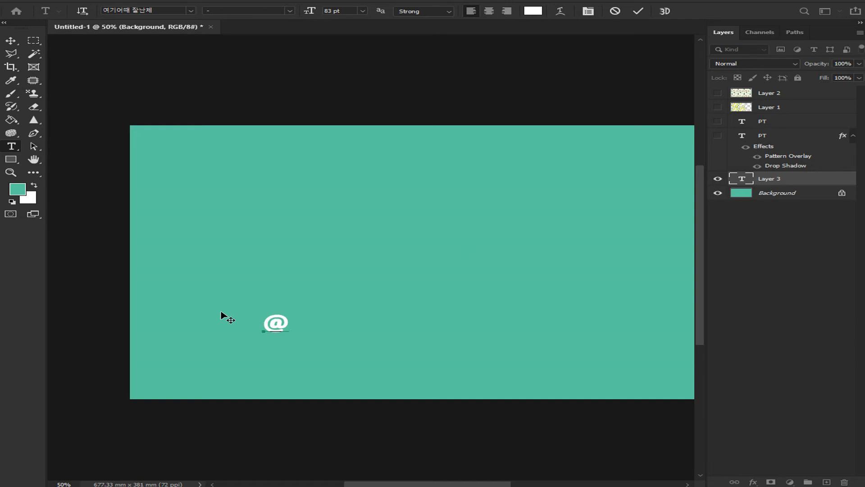
pyautogui.click(763, 181)
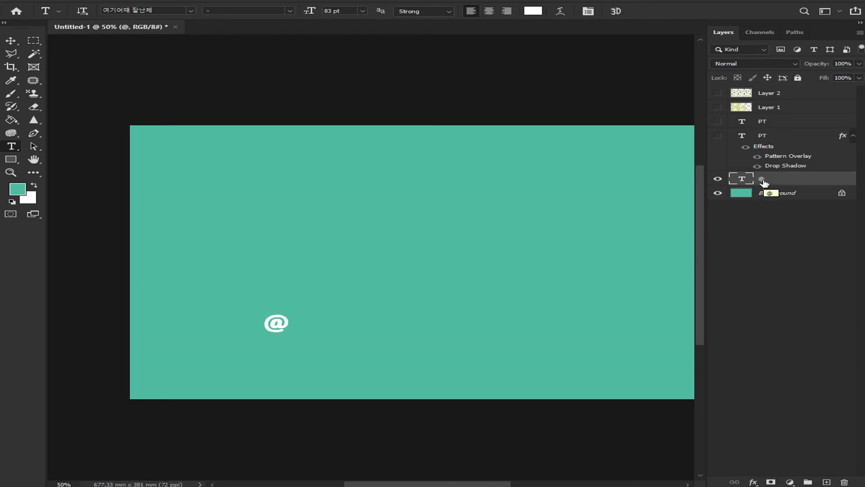
# Enlarge the @ text to about three quarters of the canvas height and position it within the teal area.
pyautogui.hotkey('ctrl', 'r')
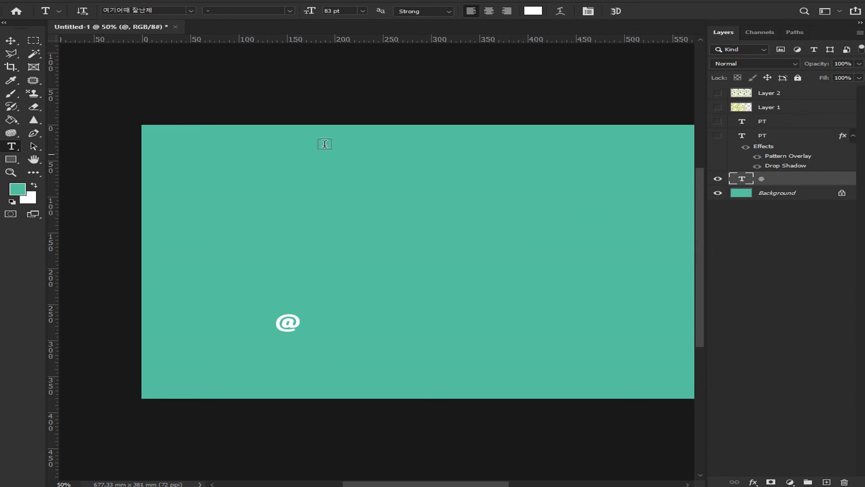
pyautogui.click(13, 44)
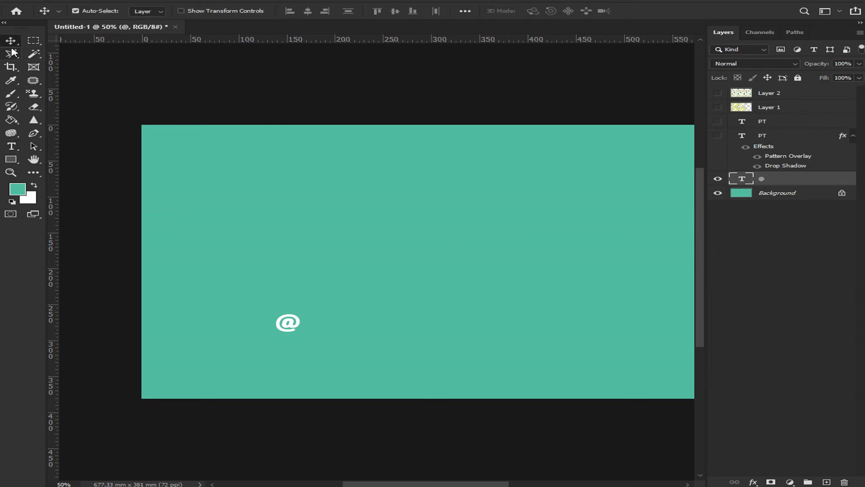
pyautogui.hotkey('ctrl', 'r')
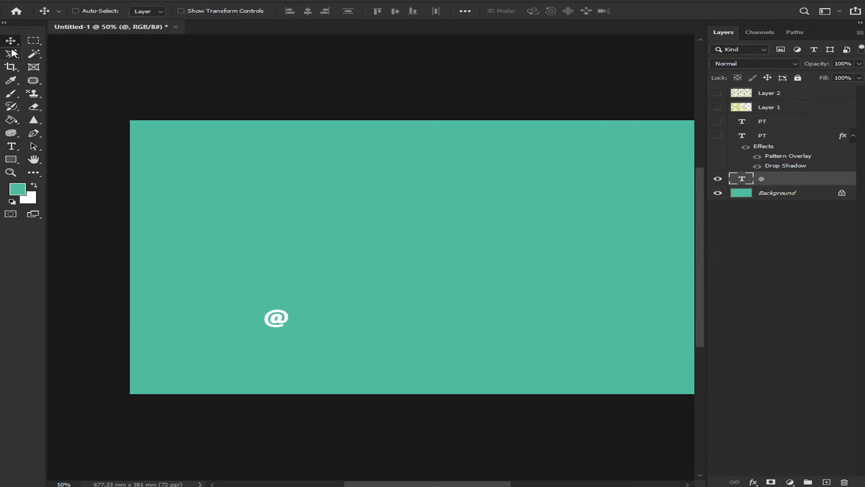
pyautogui.press('ctrl')
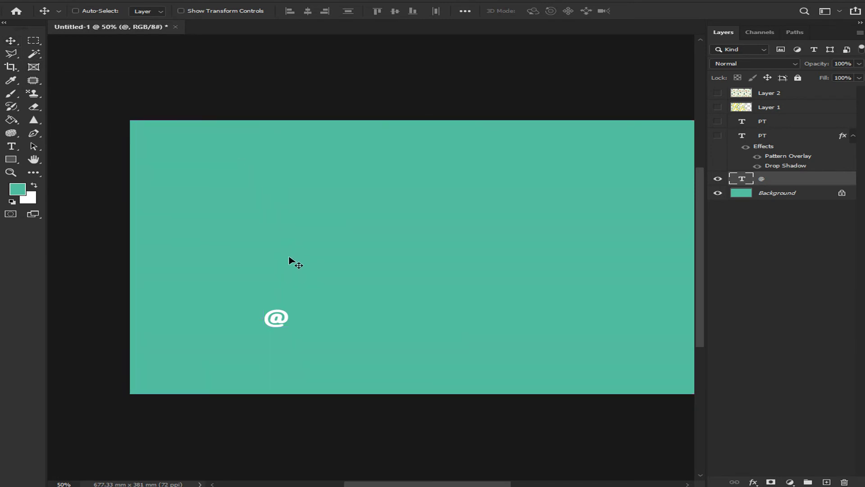
pyautogui.hotkey('ctrl', 't')
pyautogui.moveTo(289, 307); pyautogui.dragTo(518, 208)
pyautogui.moveTo(334, 264); pyautogui.dragTo(357, 278)
pyautogui.press('Return')
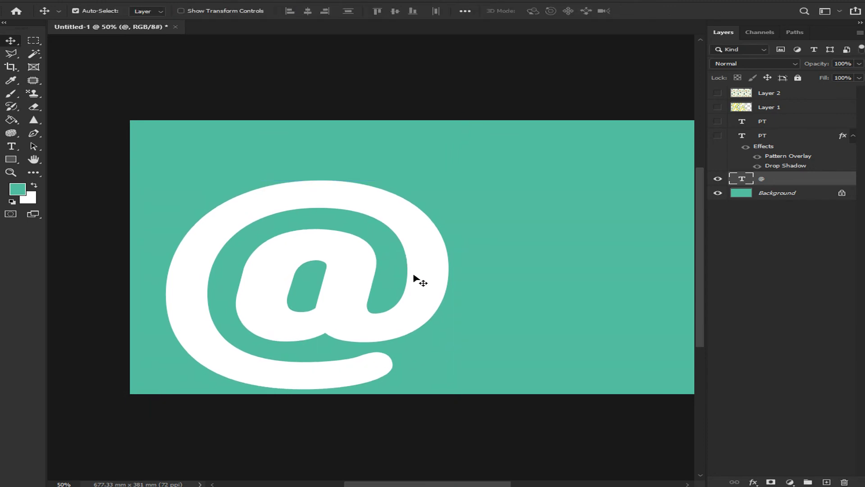
pyautogui.moveTo(435, 272); pyautogui.dragTo(441, 254)
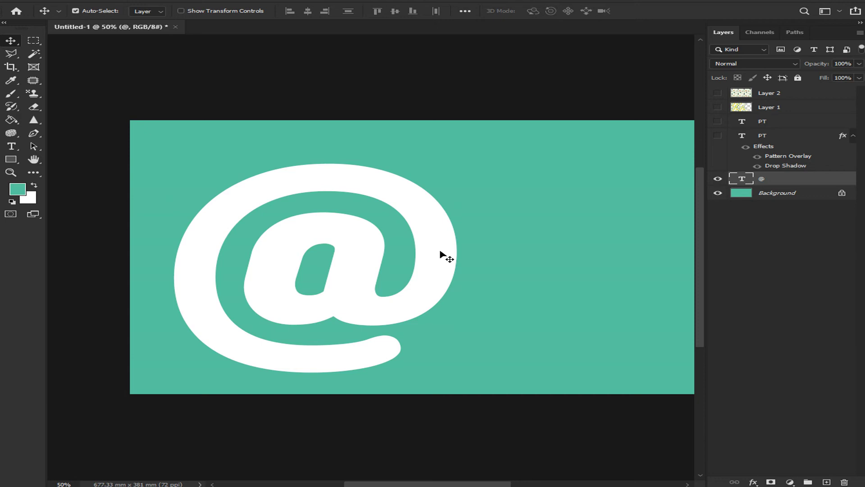
pyautogui.moveTo(441, 254); pyautogui.dragTo(478, 251)
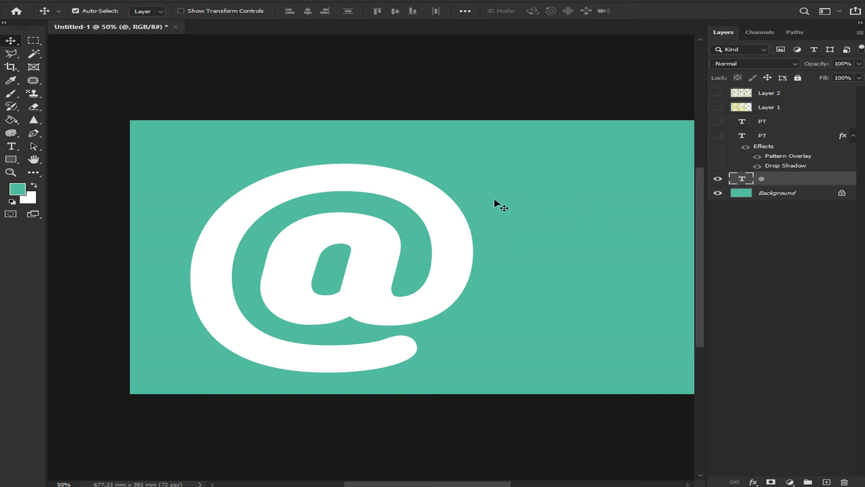
# Show the patterned PT text again and move it so it overlaps the @ text.
pyautogui.click(438, 223)
pyautogui.click(712, 137)
pyautogui.click(713, 137)
pyautogui.click(713, 137)
pyautogui.moveTo(469, 189); pyautogui.dragTo(538, 200)
# Link the PT text's Pattern Overlay with its layer.
pyautogui.doubleClick(772, 136)
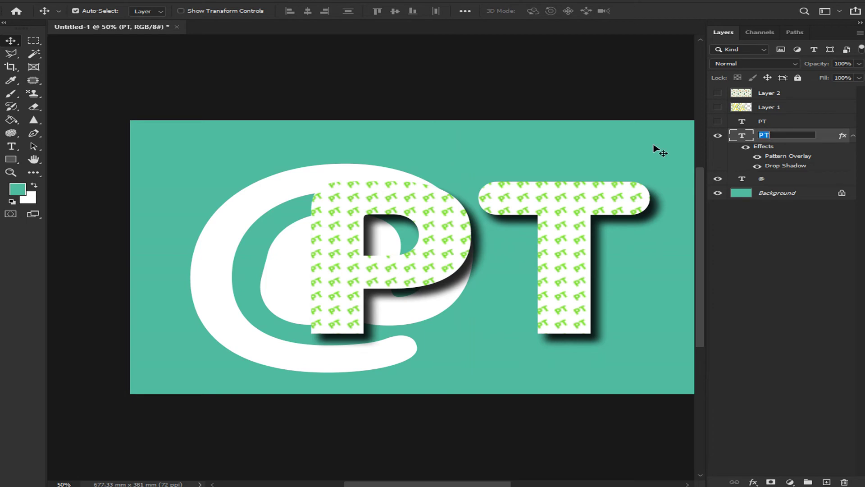
pyautogui.doubleClick(779, 156)
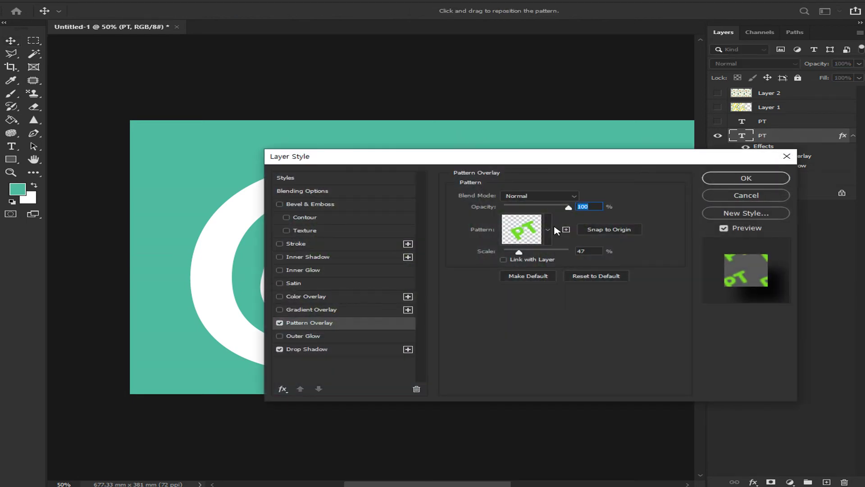
pyautogui.click(506, 261)
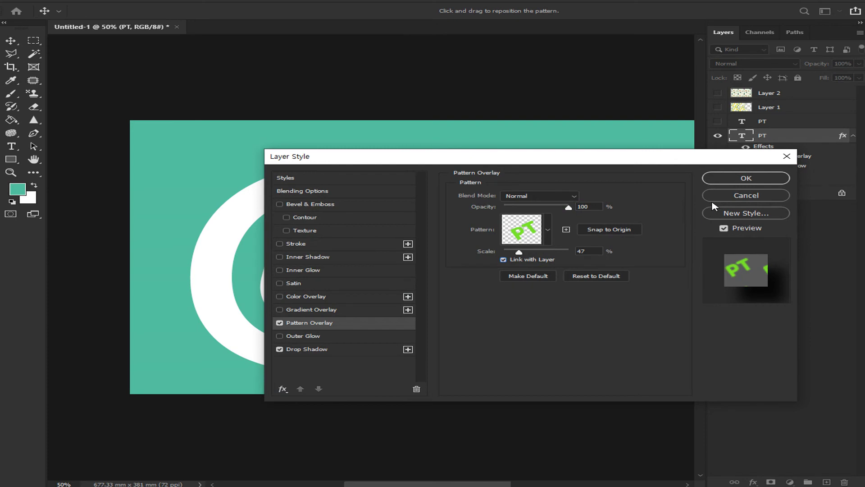
pyautogui.click(744, 179)
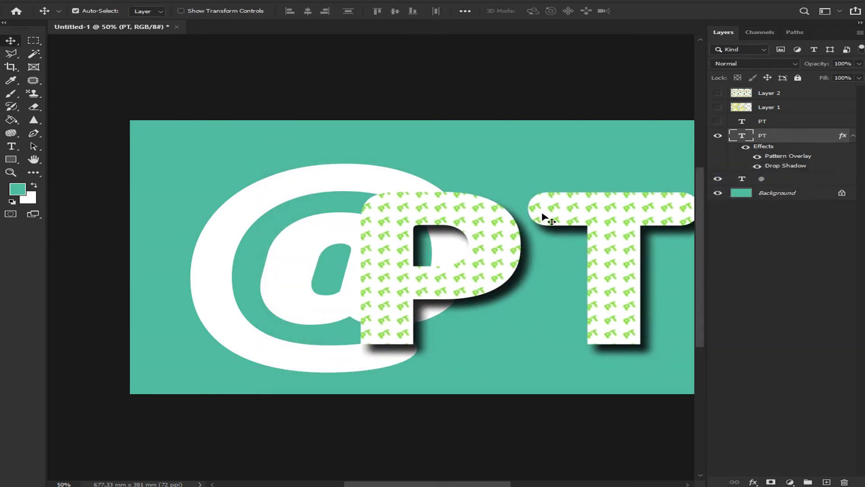
# Move the PT text across the @ to test the linked pattern, and turn on the rulers.
pyautogui.moveTo(466, 216); pyautogui.dragTo(472, 233)
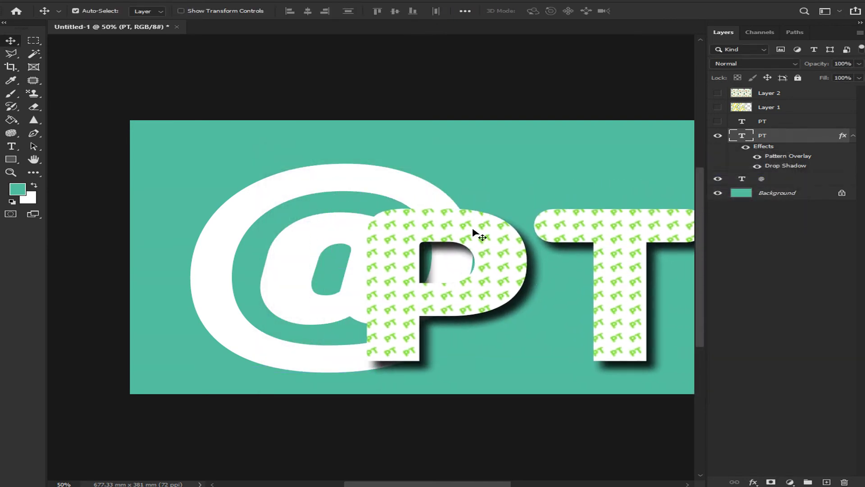
pyautogui.press('ctrl')
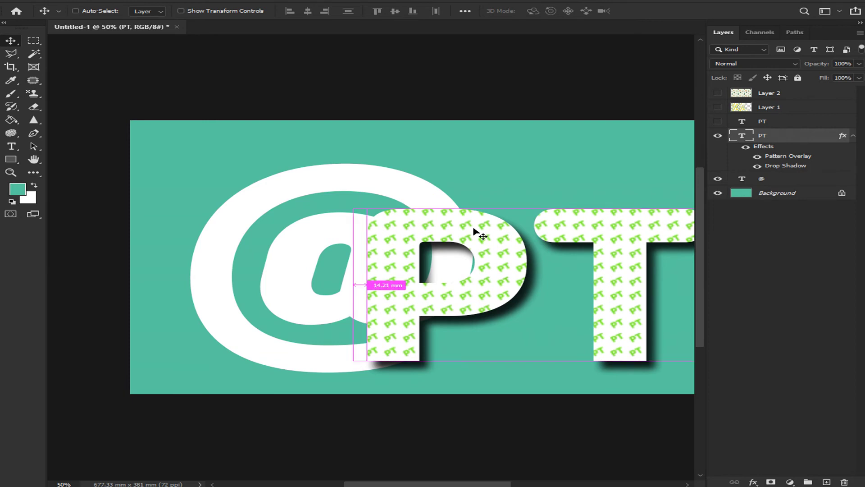
pyautogui.hotkey('ctrl', 'r')
pyautogui.moveTo(396, 211); pyautogui.dragTo(444, 205)
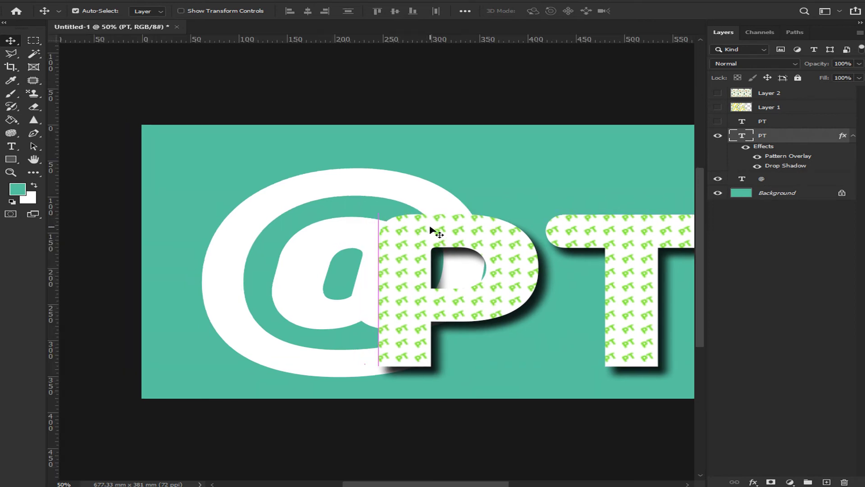
pyautogui.press('ctrl')
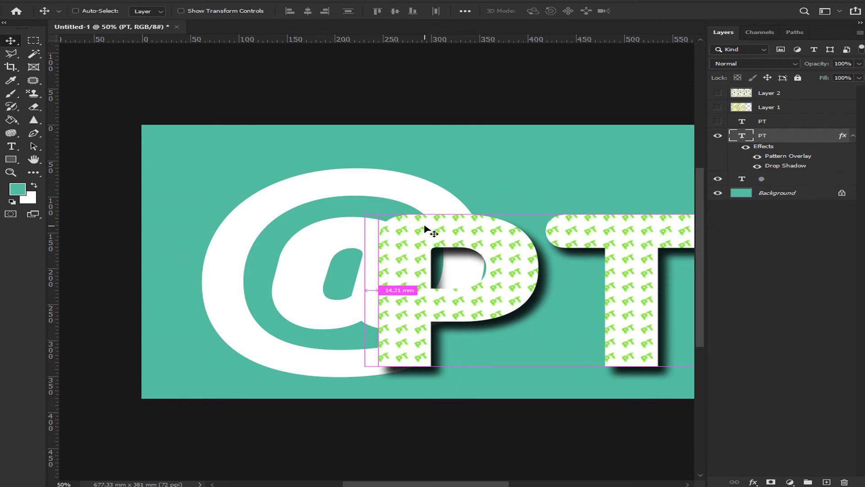
# Try scaling the PT text to 66.86% and rotating it by about 6.6 degrees.
pyautogui.hotkey('ctrl', 't')
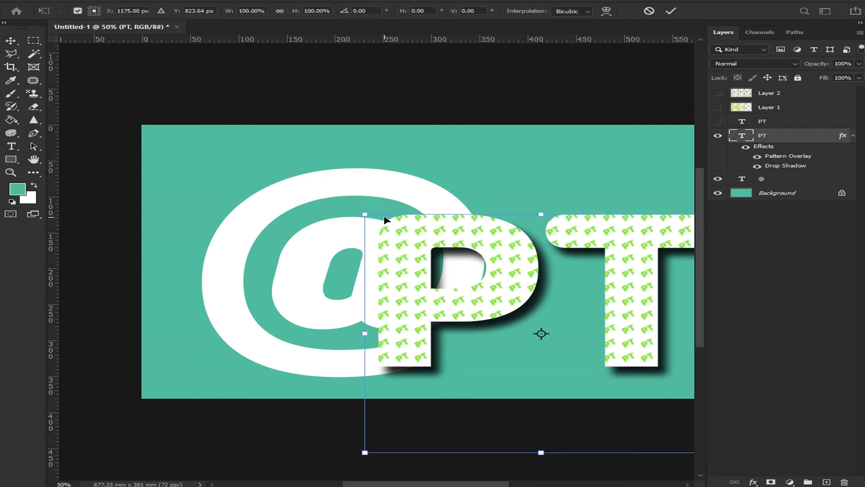
pyautogui.moveTo(368, 215); pyautogui.dragTo(482, 293)
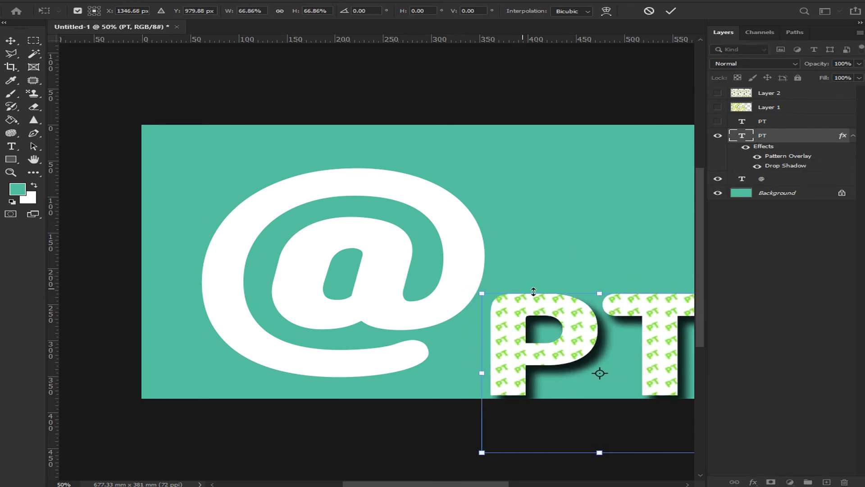
pyautogui.moveTo(541, 304); pyautogui.dragTo(500, 273)
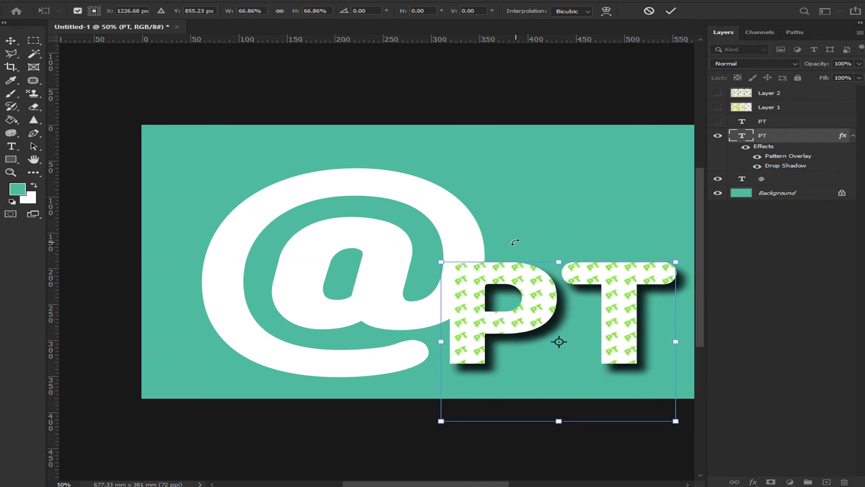
pyautogui.moveTo(515, 242); pyautogui.dragTo(570, 242)
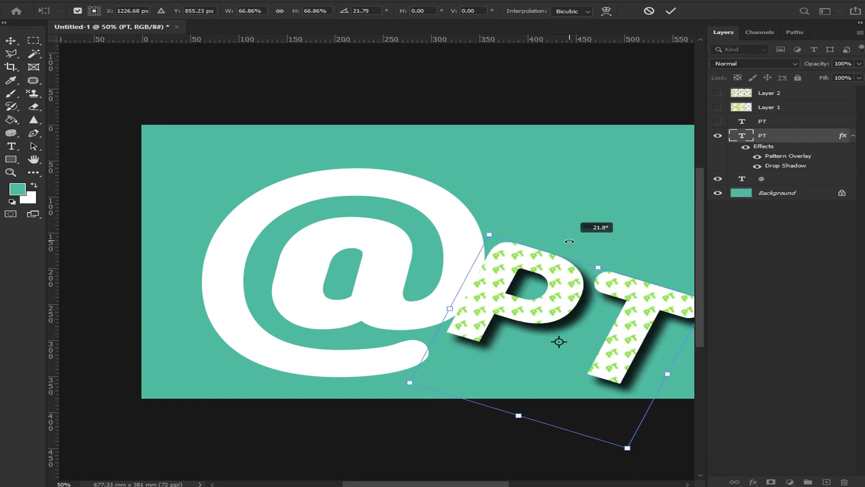
pyautogui.moveTo(570, 241); pyautogui.dragTo(514, 235)
pyautogui.hotkey('ctrl', 'z')
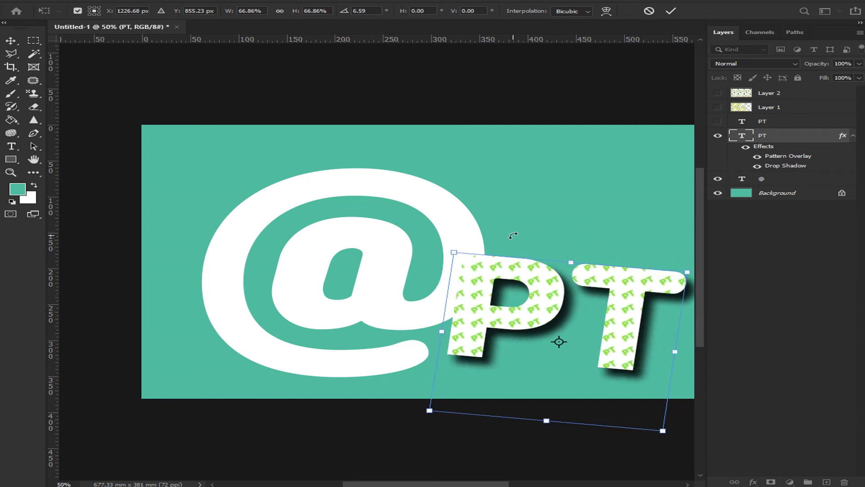
pyautogui.press('Escape')
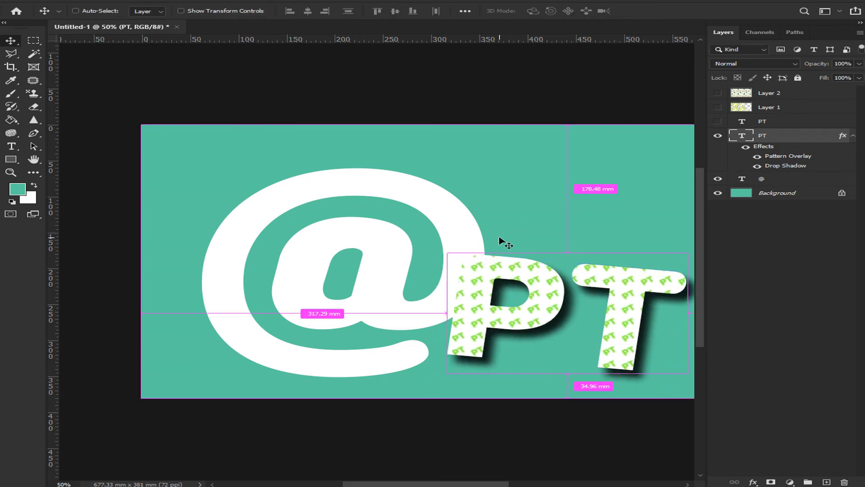
pyautogui.press('ctrl')
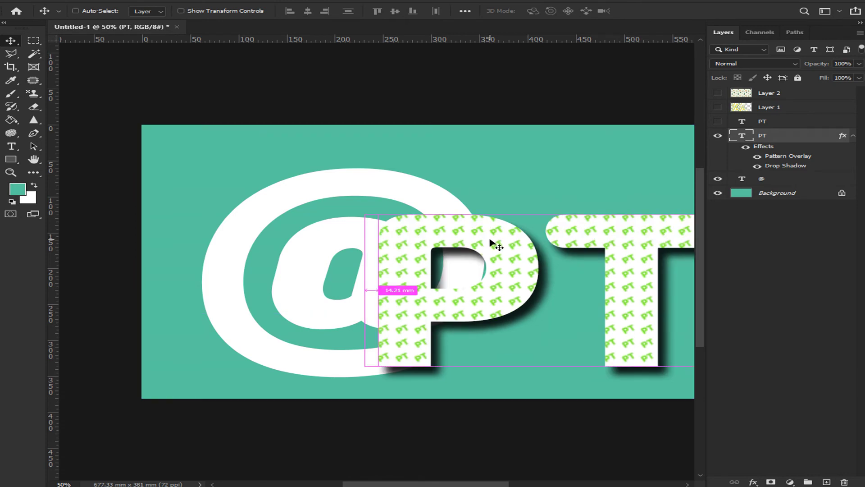
# Scale the patterned PT text to 70.81% and arrange it beside the @ text on the canvas.
pyautogui.hotkey('ctrl', 't')
pyautogui.moveTo(365, 214); pyautogui.dragTo(309, 339)
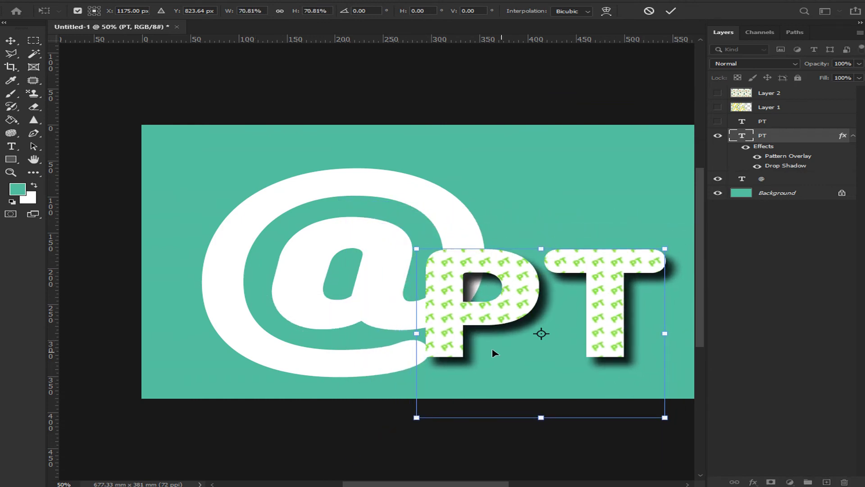
pyautogui.moveTo(459, 320); pyautogui.dragTo(483, 328)
pyautogui.press('Return')
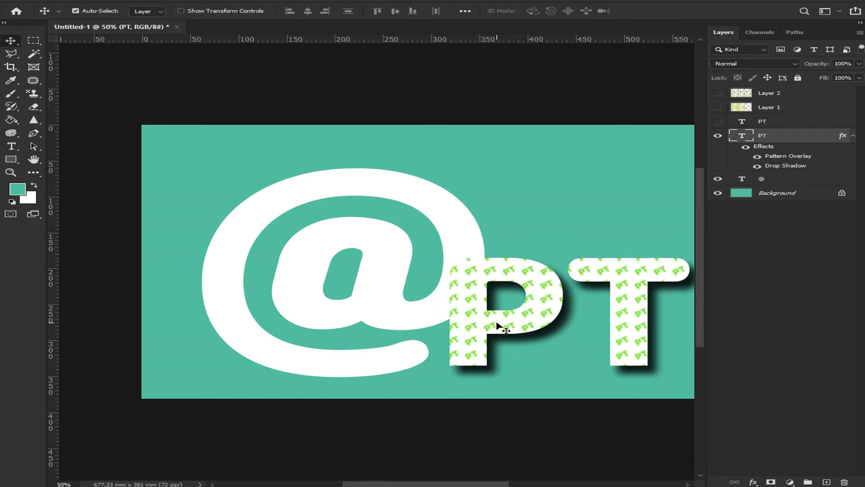
pyautogui.moveTo(476, 228); pyautogui.dragTo(424, 205)
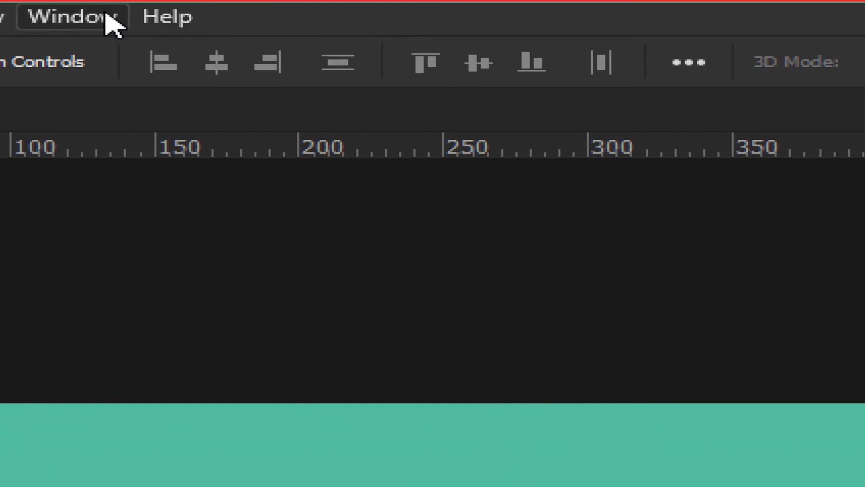
# Bring up the saved layer styles and place them clear of the @ text.
pyautogui.click(113, 23)
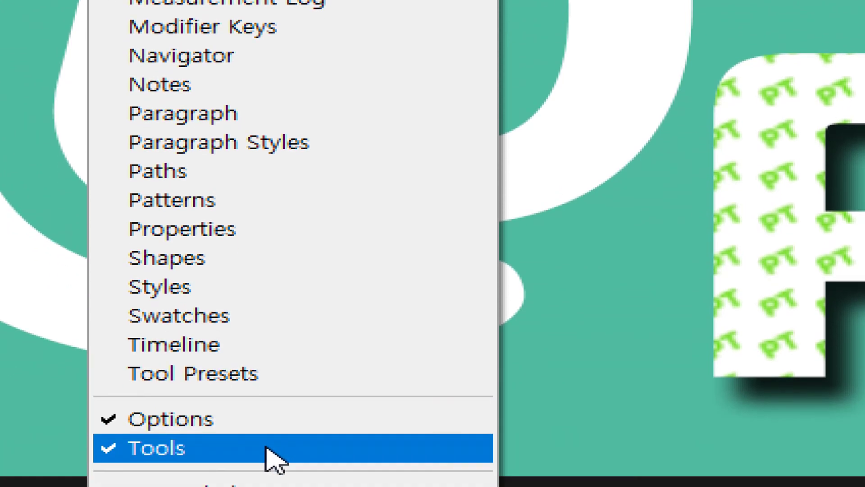
pyautogui.click(265, 286)
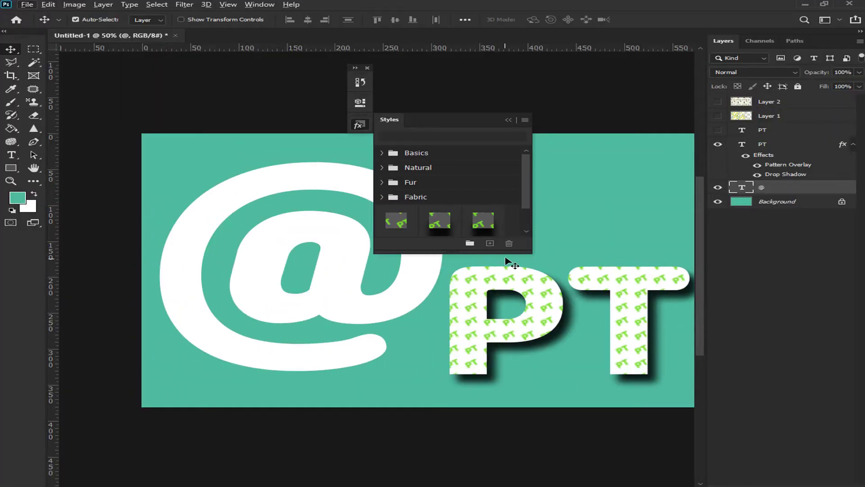
pyautogui.moveTo(436, 119); pyautogui.dragTo(560, 80)
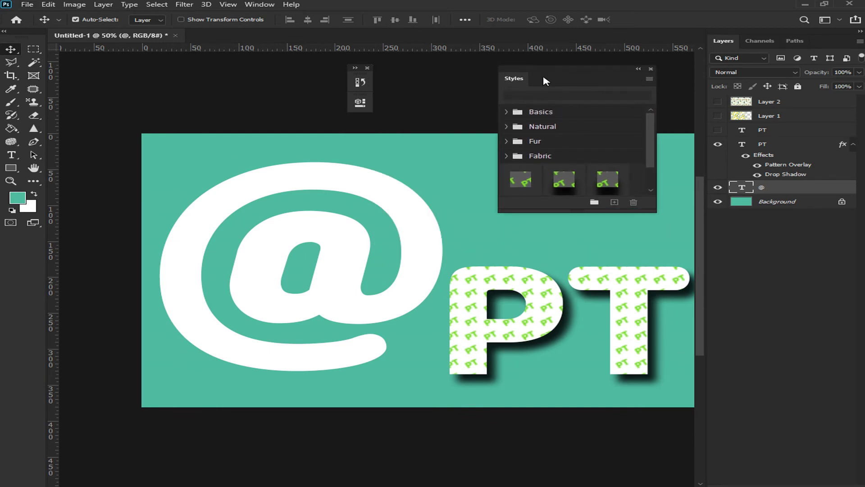
# Try the saved PT pattern styles on the @ text, including the teal version and those with a drop shadow.
pyautogui.press('alt')
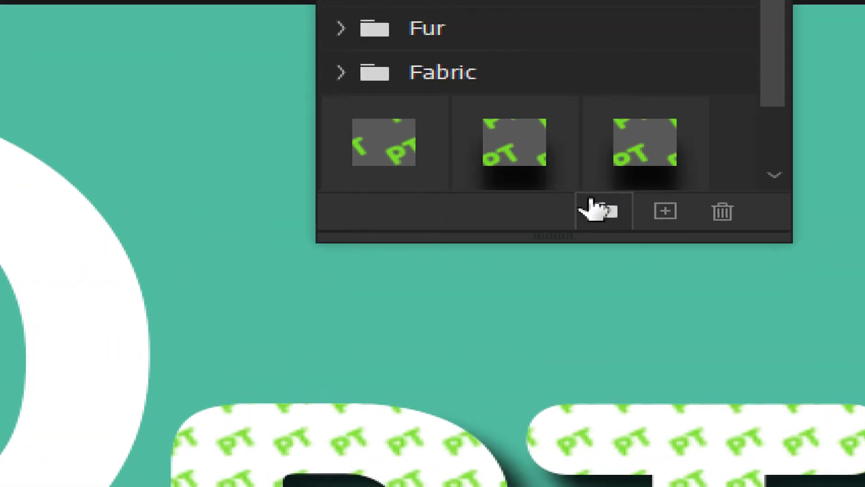
pyautogui.moveTo(756, 75); pyautogui.dragTo(762, 155)
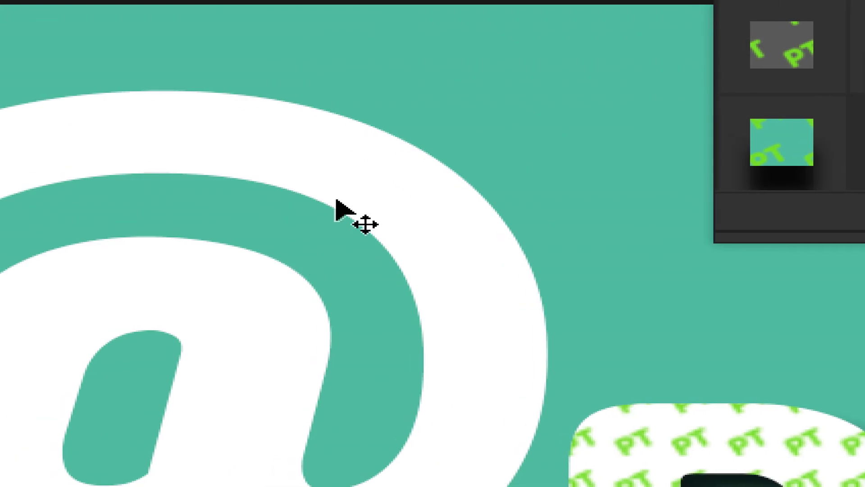
pyautogui.moveTo(339, 209); pyautogui.dragTo(363, 116)
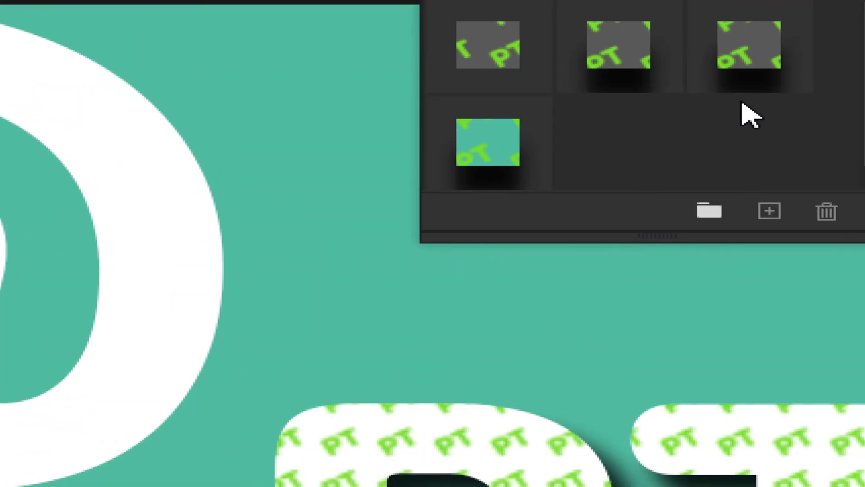
pyautogui.click(516, 145)
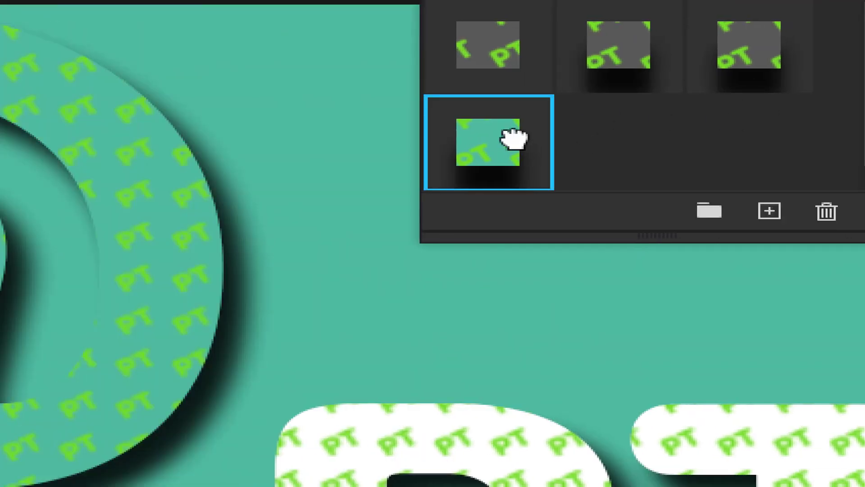
pyautogui.click(500, 56)
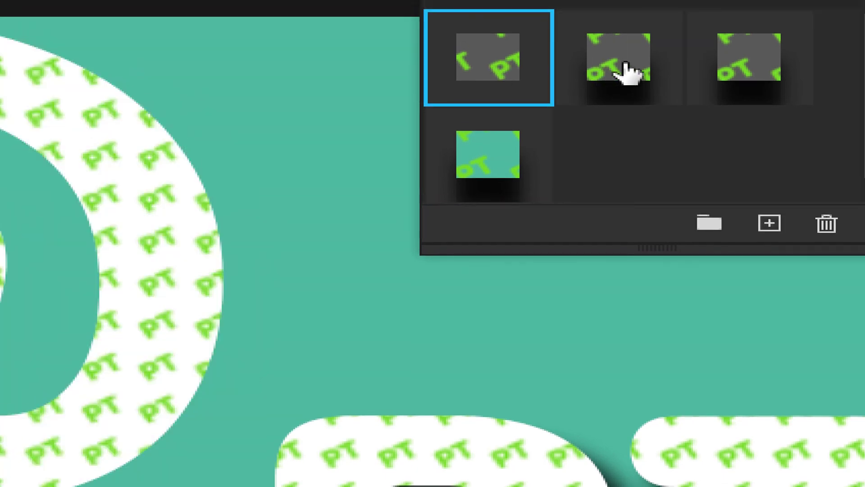
pyautogui.click(625, 60)
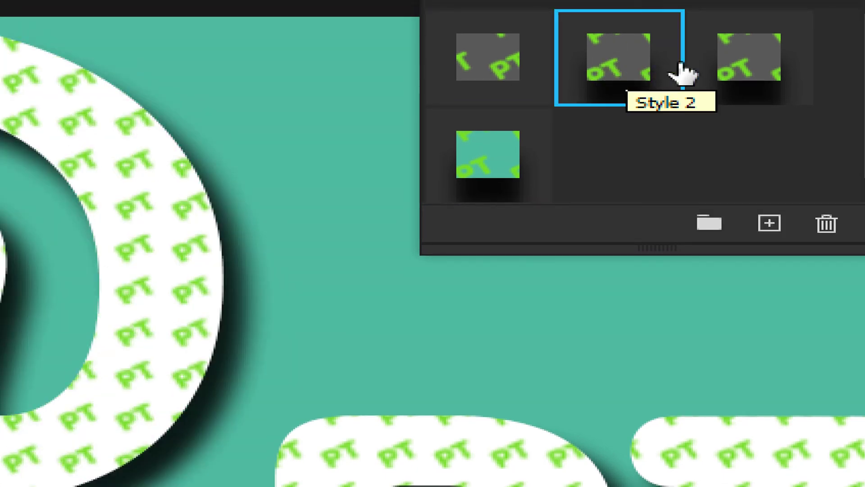
pyautogui.click(720, 65)
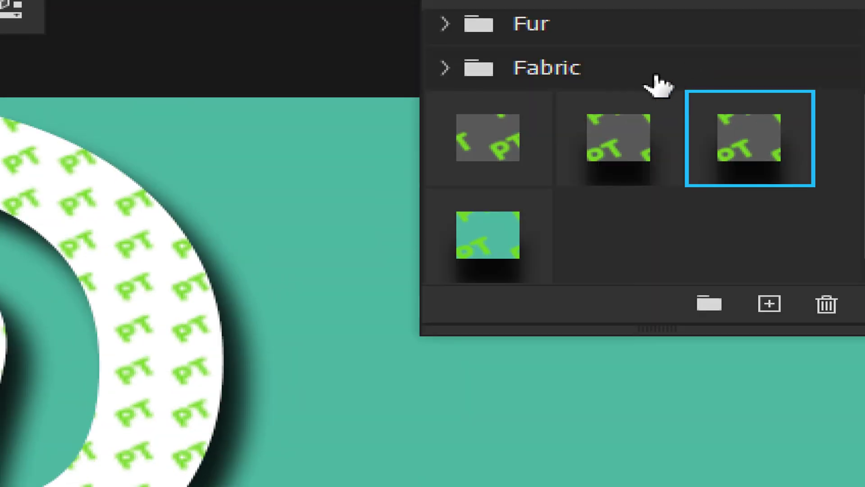
# Try the blue denim and red styles from the Fabric group on the @ text.
pyautogui.click(446, 68)
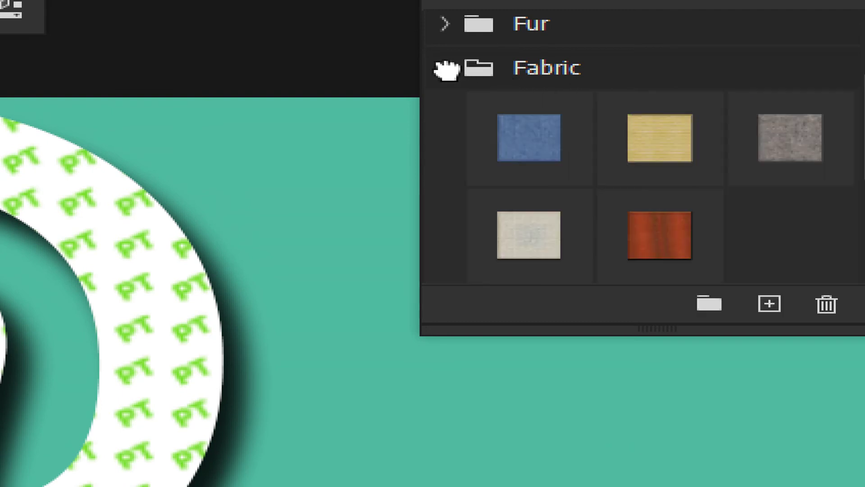
pyautogui.click(516, 126)
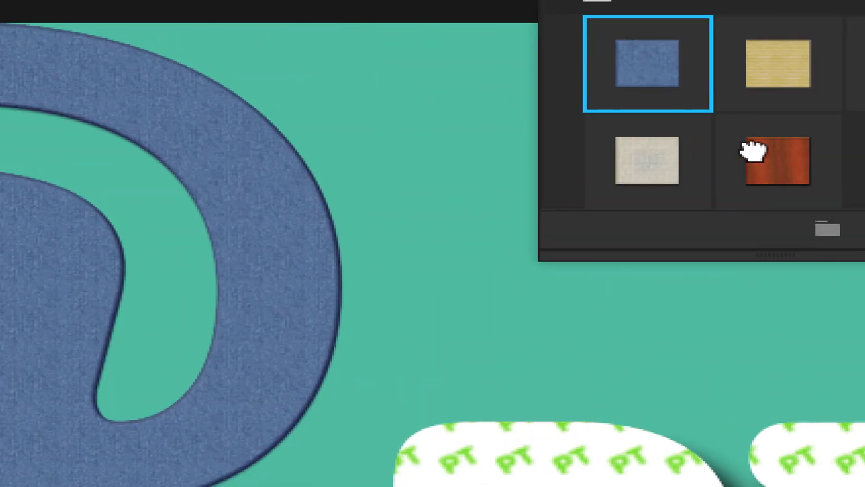
pyautogui.click(753, 151)
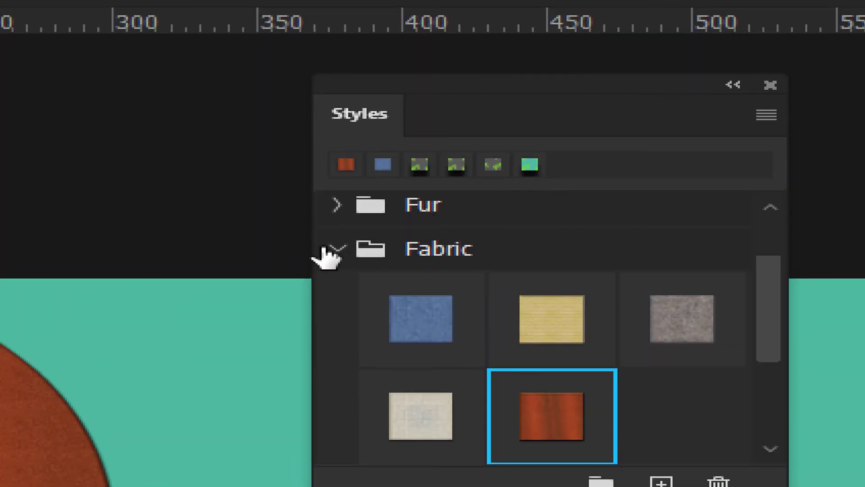
# Apply the leopard-print style from the Fur group to the @ text and move the text down on the canvas.
pyautogui.click(339, 248)
pyautogui.click(336, 206)
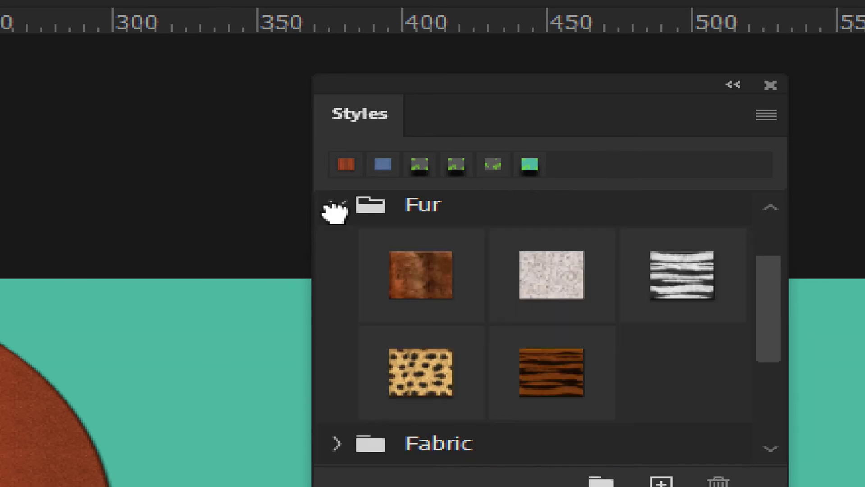
pyautogui.click(428, 388)
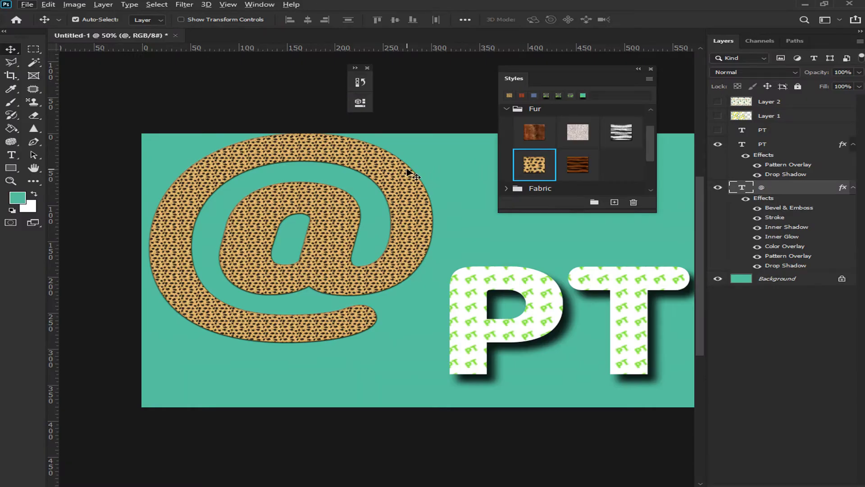
pyautogui.moveTo(405, 173); pyautogui.dragTo(407, 212)
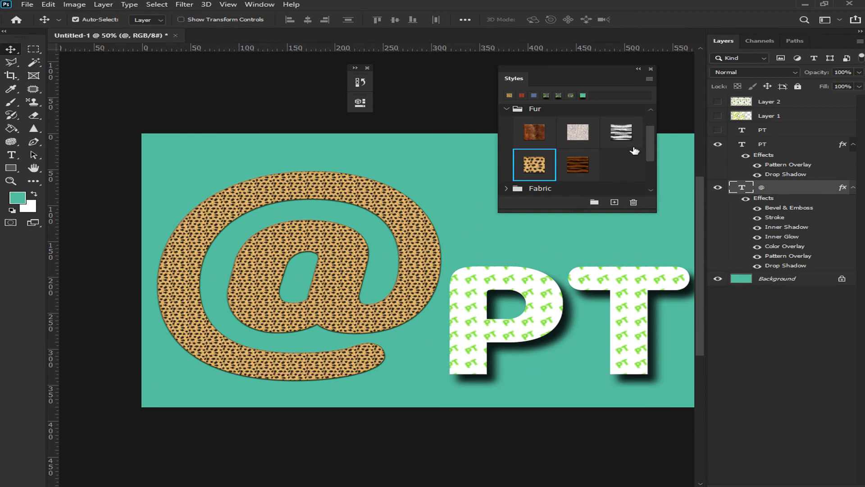
# Try the reddish wood, wood plank, dark marble and green grass styles from the Natural group on the @ text.
pyautogui.moveTo(650, 146); pyautogui.dragTo(655, 127)
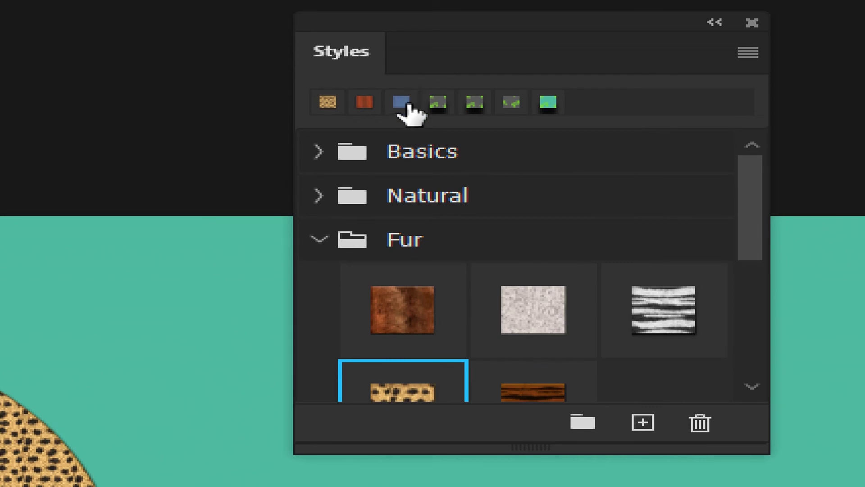
pyautogui.click(323, 155)
pyautogui.click(319, 151)
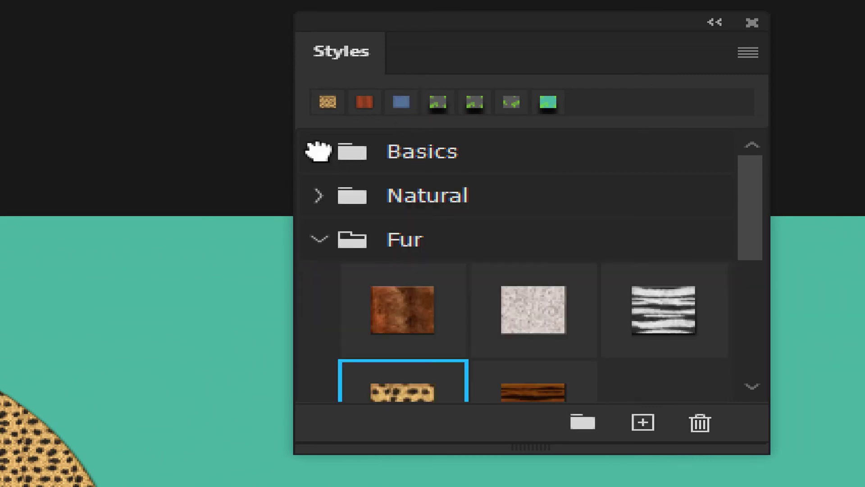
pyautogui.click(318, 195)
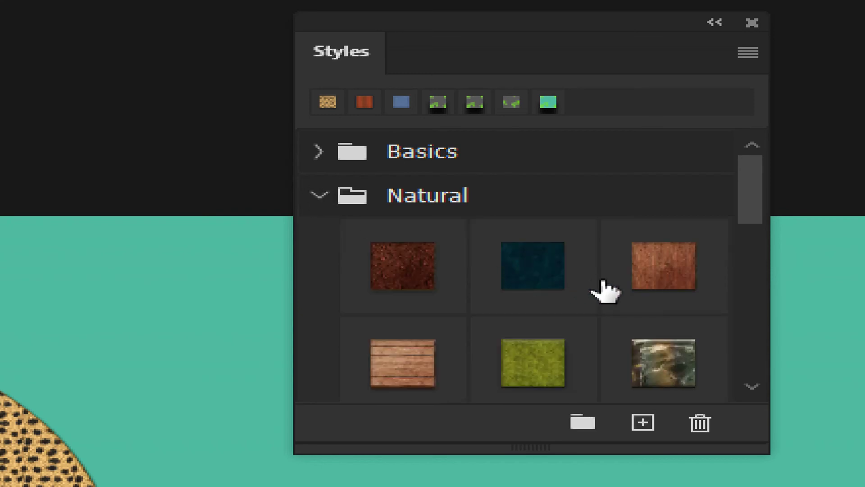
pyautogui.click(643, 265)
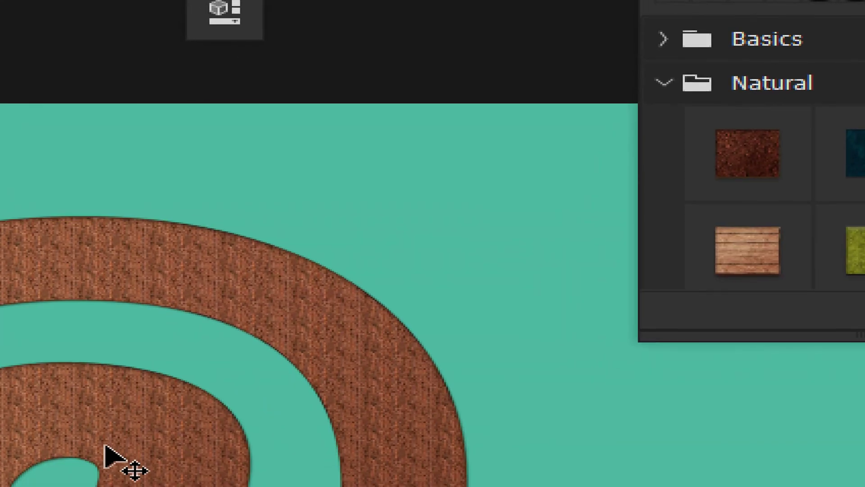
pyautogui.click(748, 270)
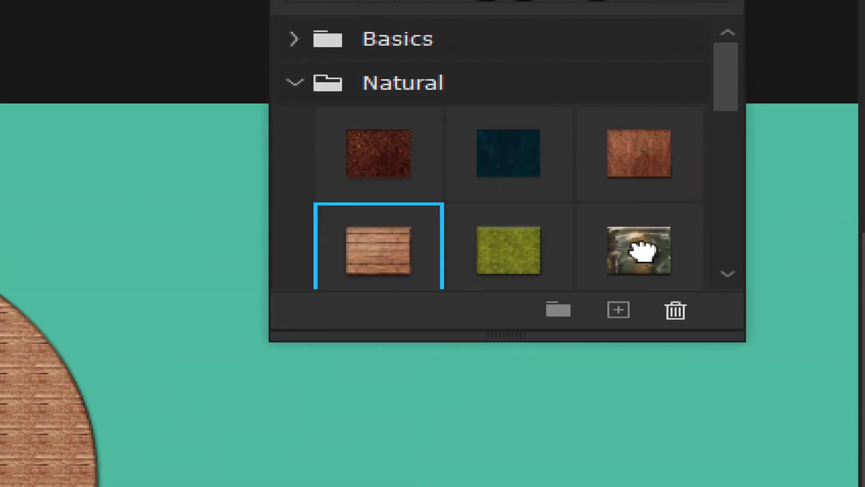
pyautogui.click(645, 253)
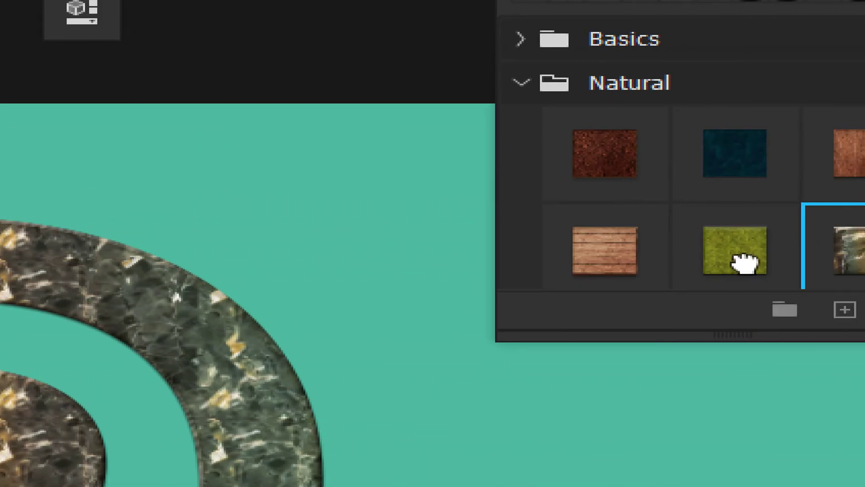
pyautogui.click(746, 266)
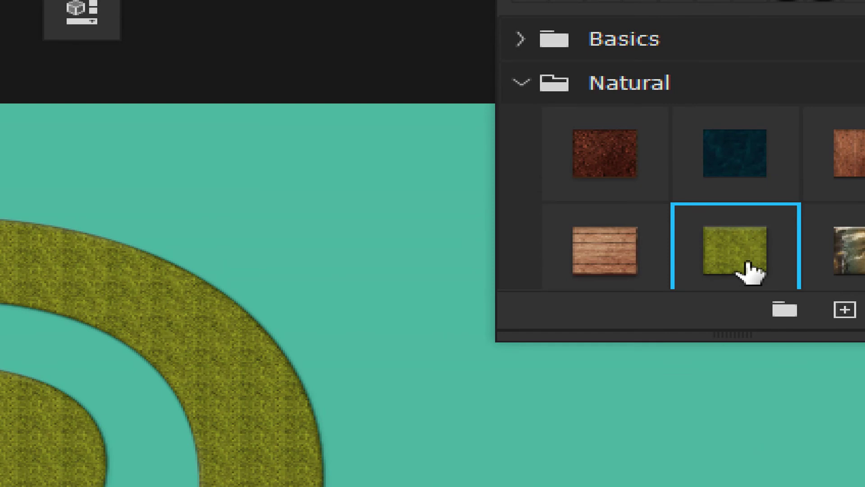
# Try the cobbled stone, white marble and bevelled grey stone styles from the Natural group on the @ text.
pyautogui.scroll(-3, 759, 251)
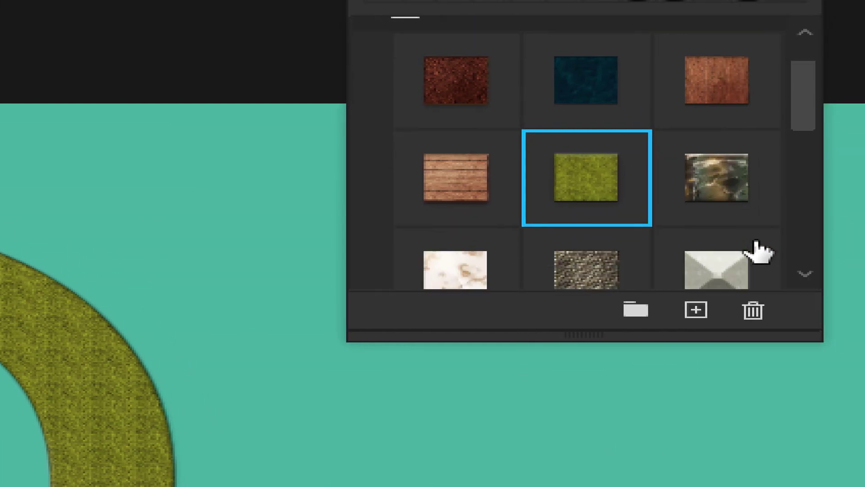
pyautogui.scroll(-1, 759, 251)
pyautogui.click(593, 227)
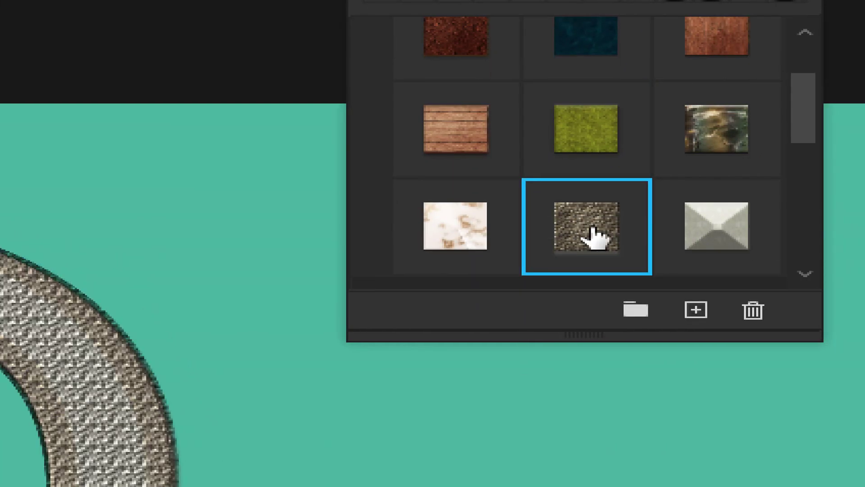
pyautogui.click(443, 239)
pyautogui.click(688, 234)
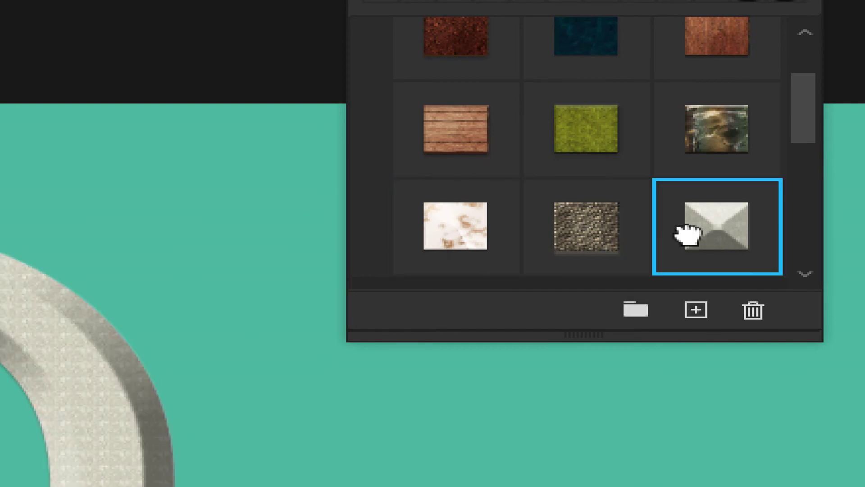
# Compare the brown tiger-stripe Fur style with the third saved PT pattern style on the @ text.
pyautogui.scroll(-7, 694, 243)
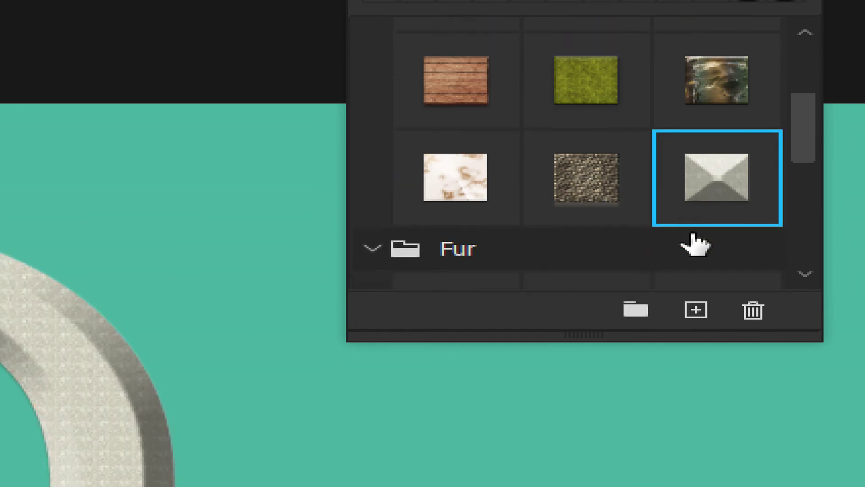
pyautogui.scroll(-2, 694, 243)
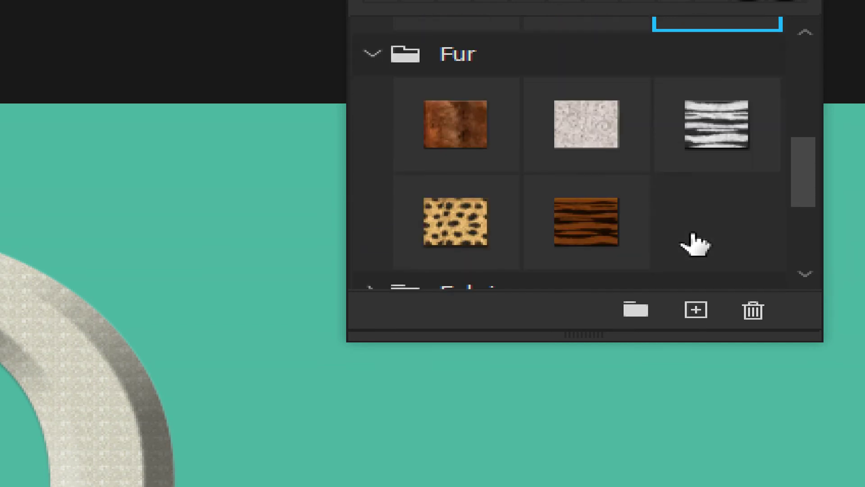
pyautogui.click(593, 236)
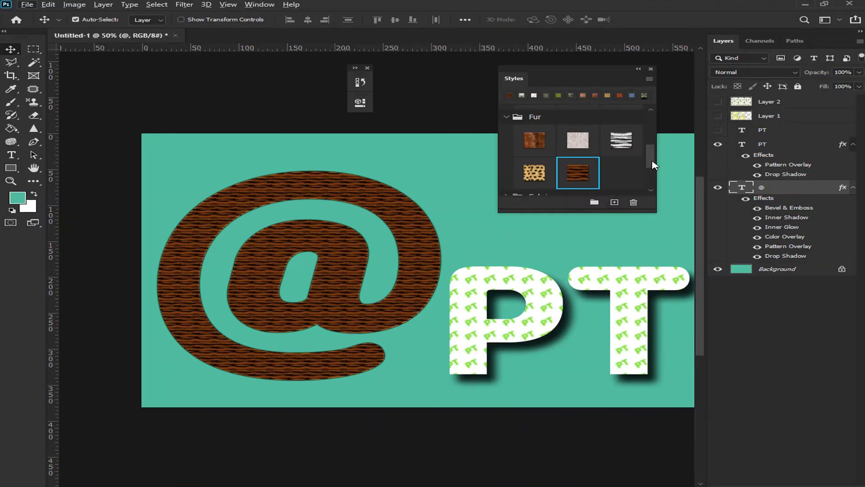
pyautogui.moveTo(652, 165); pyautogui.dragTo(653, 190)
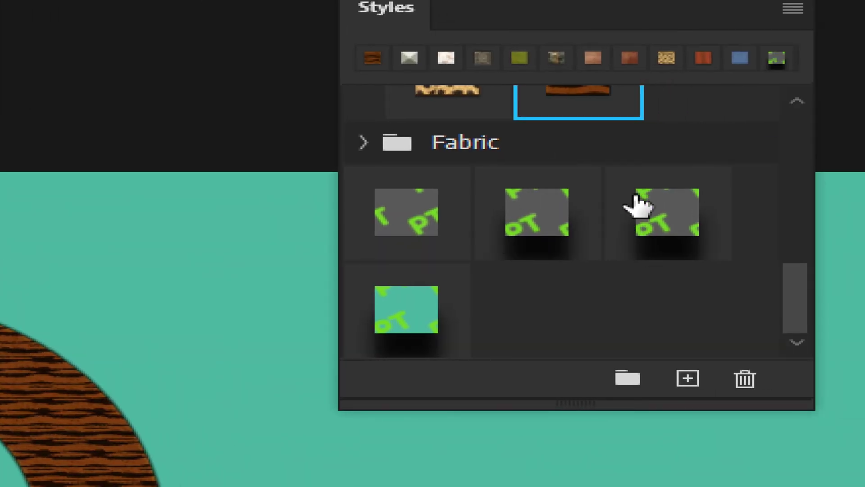
pyautogui.click(652, 194)
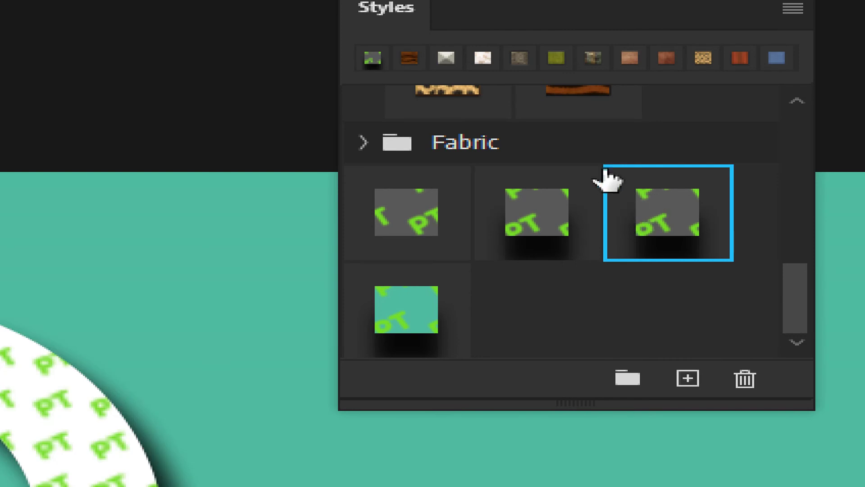
pyautogui.click(586, 112)
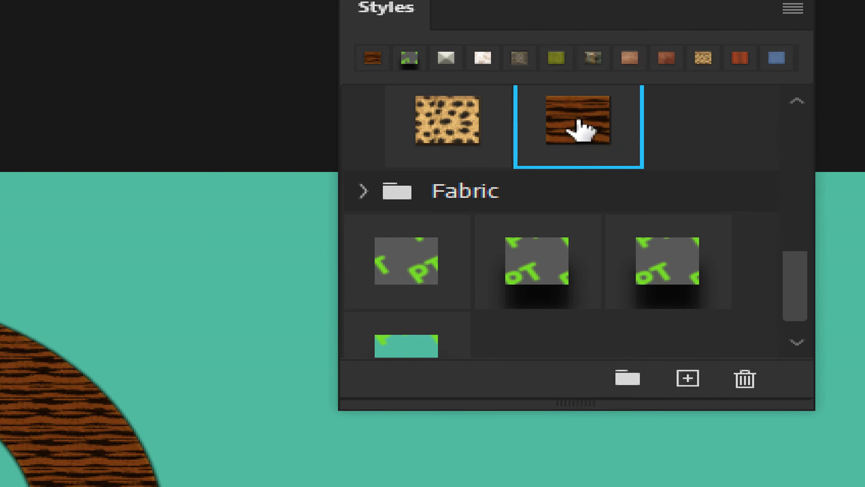
# Give the @ text the leopard-print Fur style and close the collection of saved styles.
pyautogui.click(466, 139)
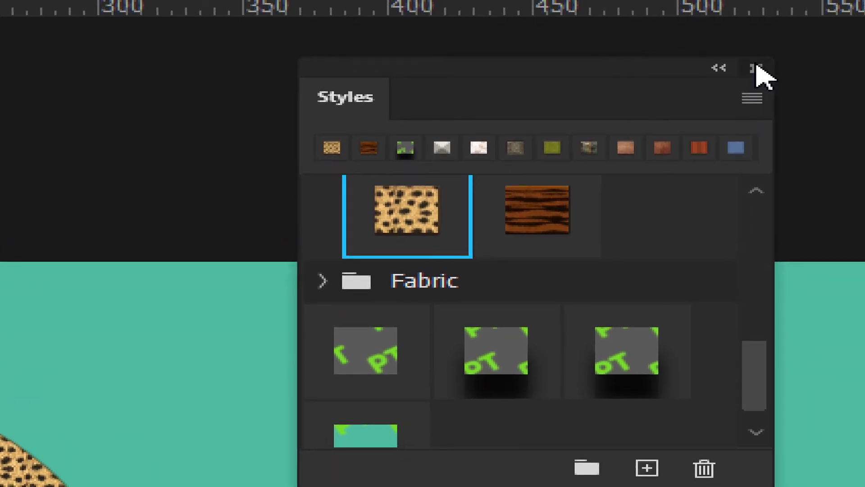
pyautogui.click(756, 68)
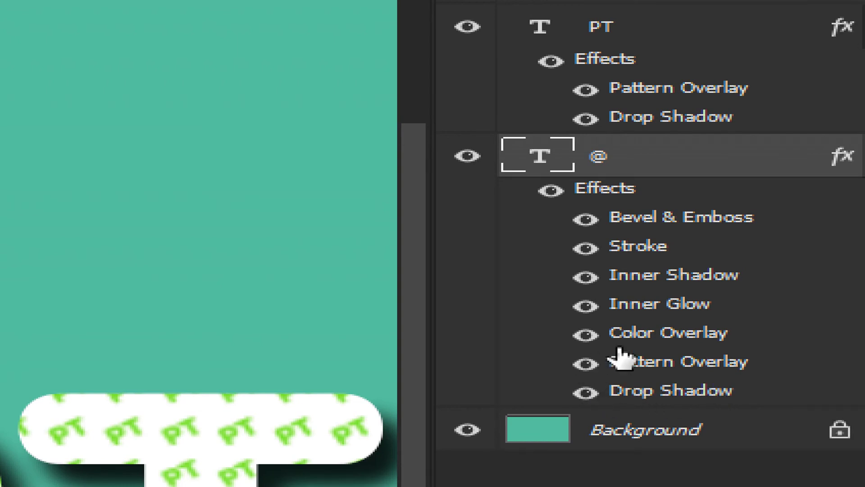
# Set the @ text's leopard Pattern Overlay scale to 99% and shift the pattern slightly within the letter shape.
pyautogui.doubleClick(666, 370)
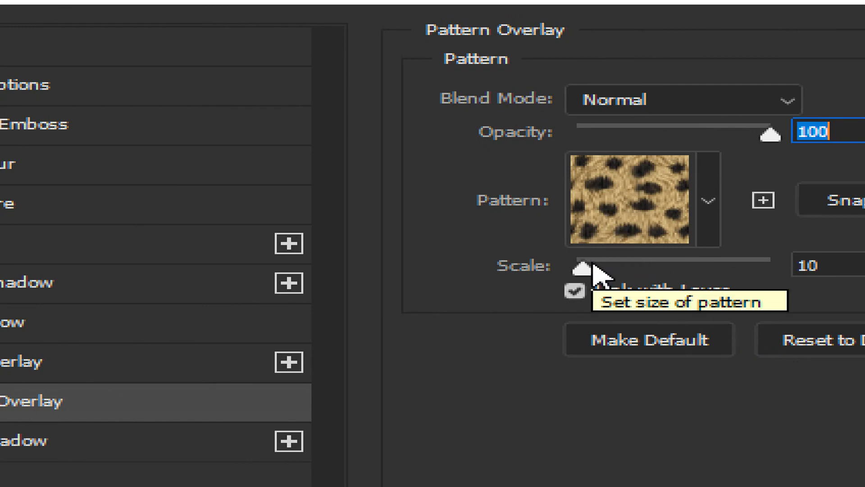
pyautogui.press('alt')
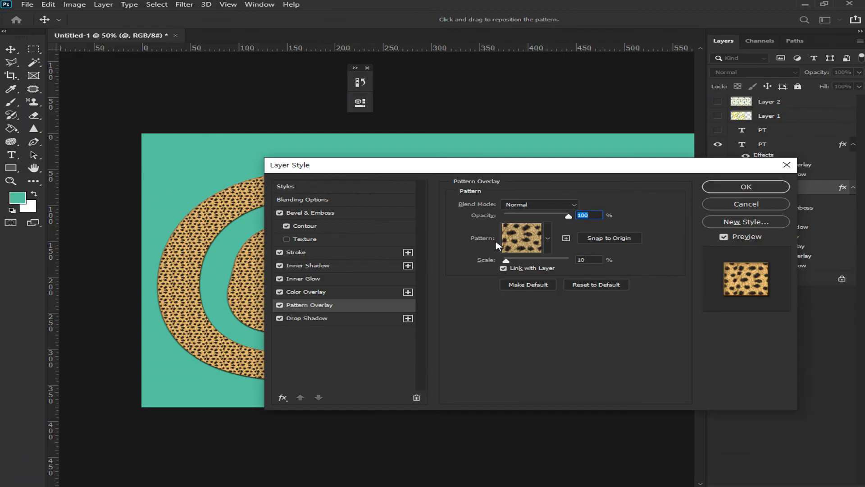
pyautogui.moveTo(500, 168); pyautogui.dragTo(596, 201)
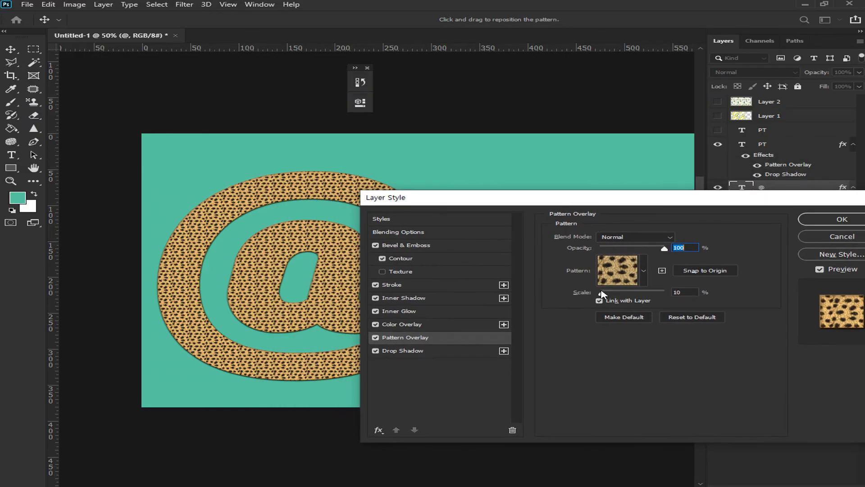
pyautogui.moveTo(603, 294); pyautogui.dragTo(625, 294)
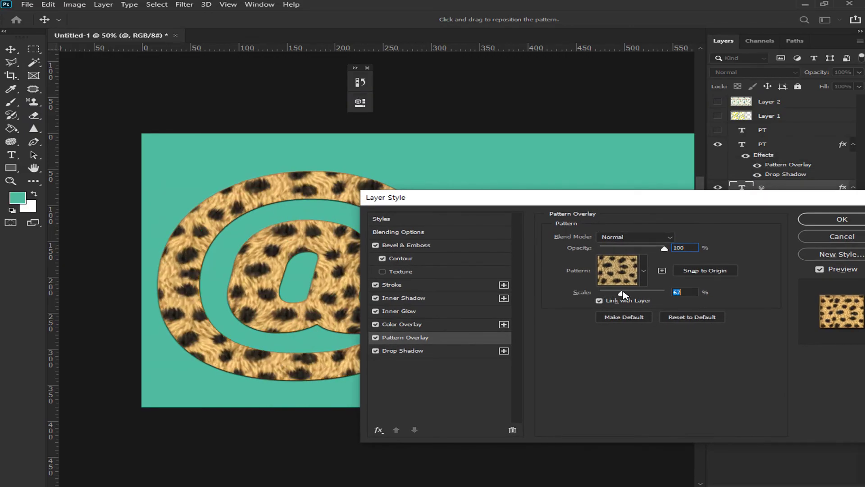
pyautogui.moveTo(625, 294); pyautogui.dragTo(620, 295)
pyautogui.moveTo(612, 201); pyautogui.dragTo(543, 233)
pyautogui.moveTo(298, 185)
pyautogui.mouseDown()
pyautogui.moveTo(316, 189)
pyautogui.moveTo(305, 185)
pyautogui.mouseUp()
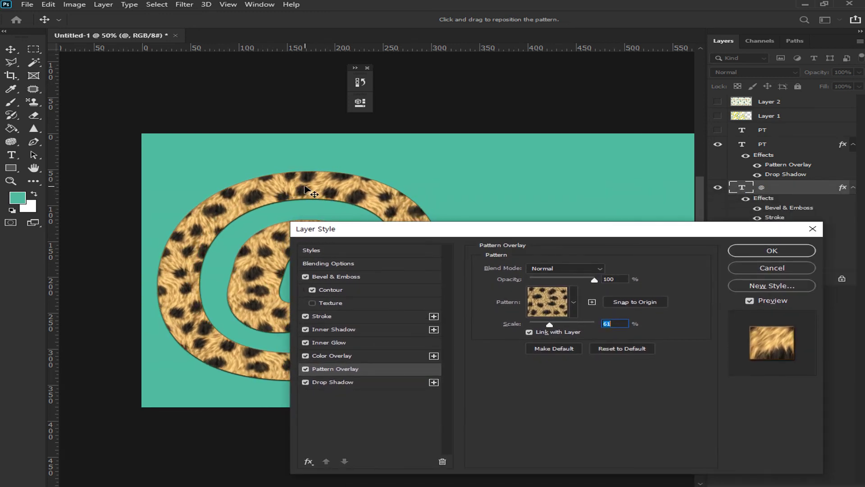
pyautogui.moveTo(551, 324); pyautogui.dragTo(565, 322)
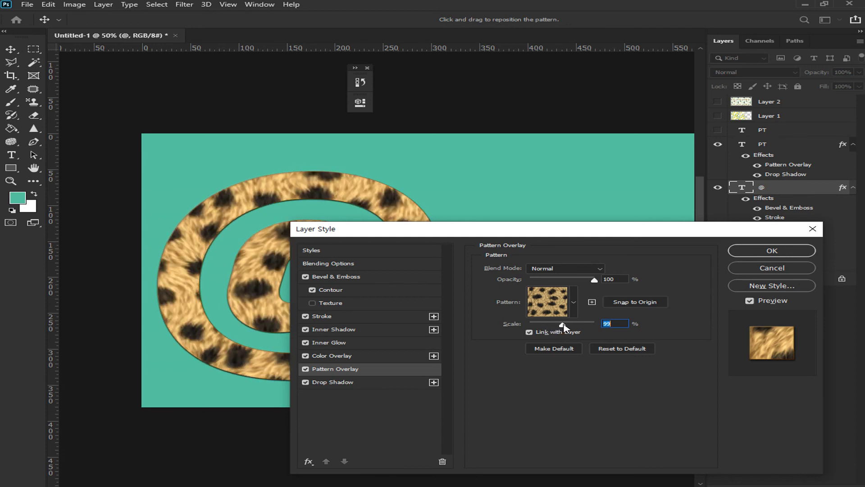
# Save the adjusted leopard style as preset Style 5 with layer effects, add it to the current library, and accept the layer style.
pyautogui.moveTo(561, 237); pyautogui.dragTo(590, 195)
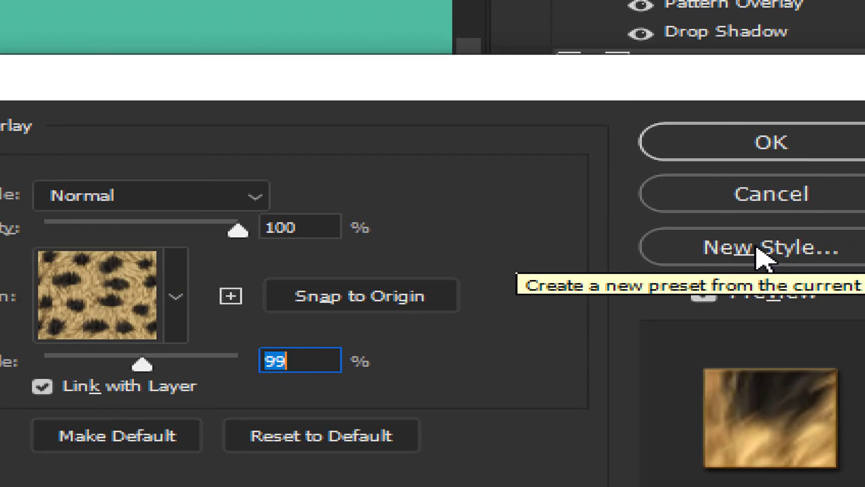
pyautogui.click(759, 255)
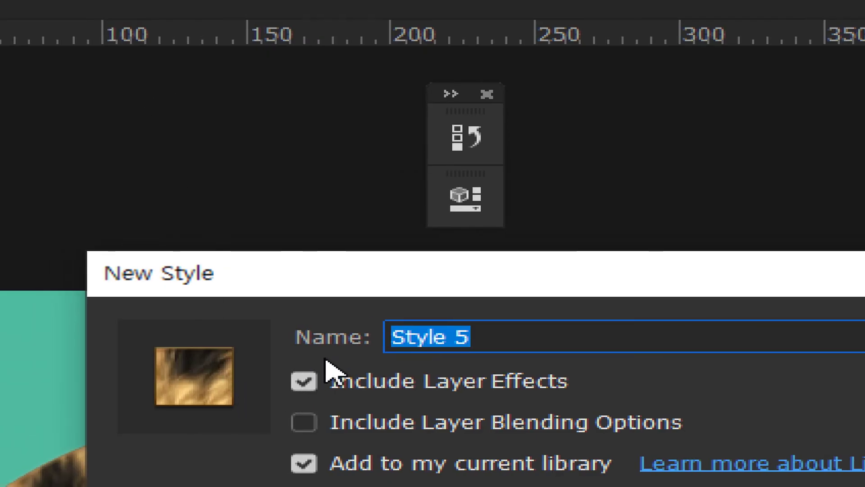
pyautogui.press('alt')
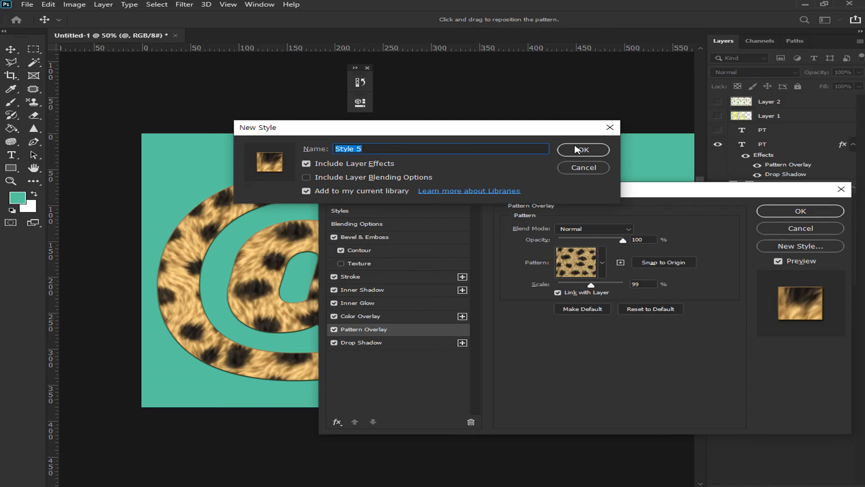
pyautogui.click(577, 149)
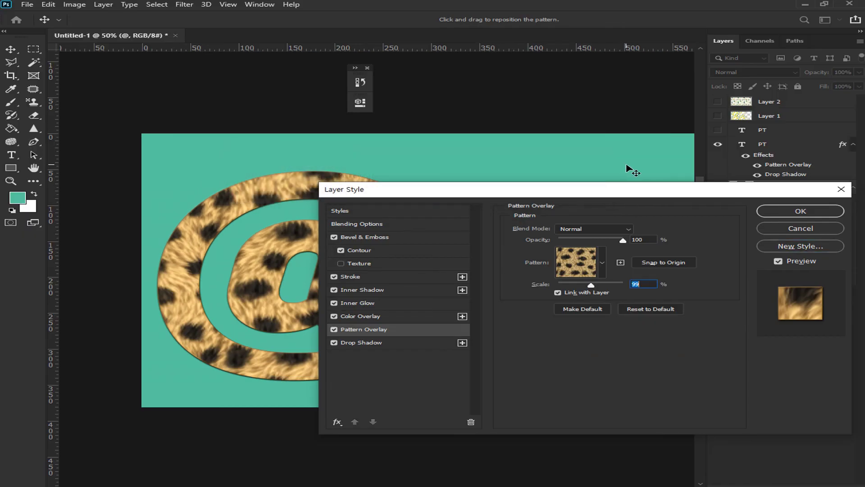
pyautogui.click(781, 211)
# Show the Styles panel and dock it above the Layers panel.
pyautogui.click(260, 5)
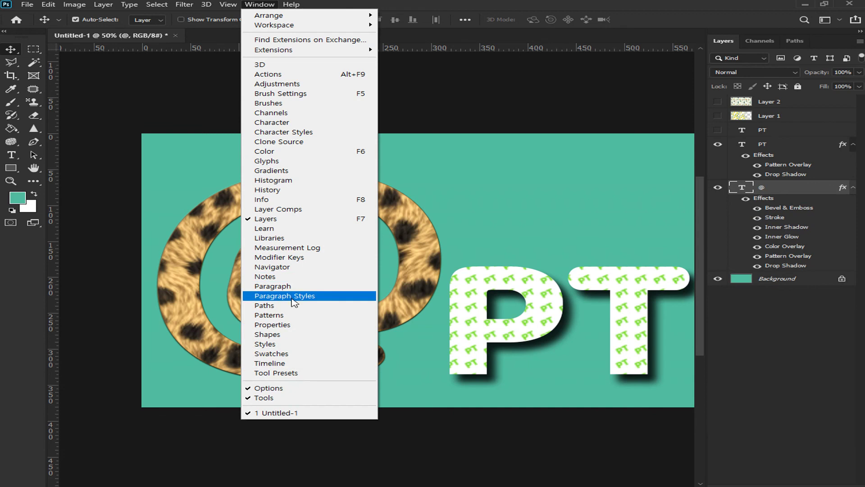
pyautogui.click(280, 345)
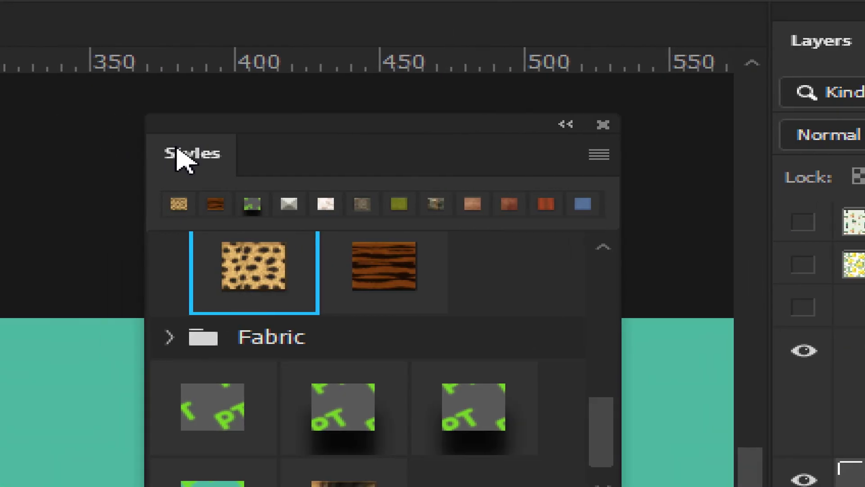
pyautogui.moveTo(182, 160); pyautogui.dragTo(864, 103)
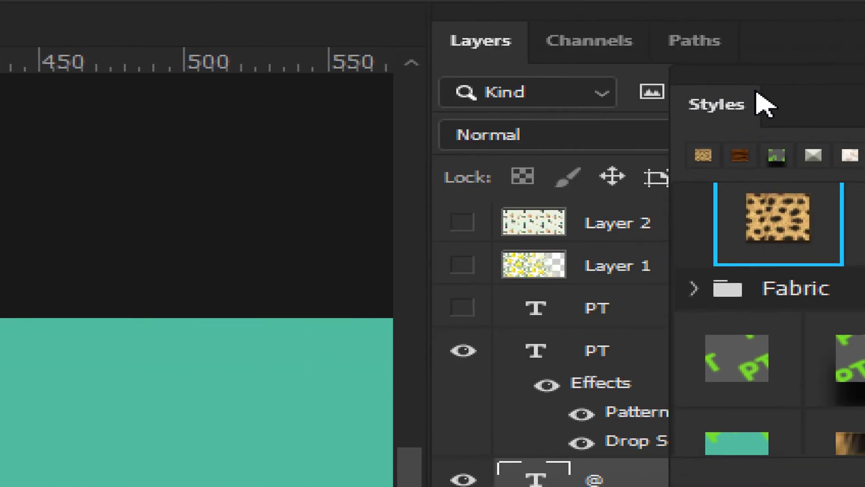
pyautogui.moveTo(757, 92); pyautogui.dragTo(718, 65)
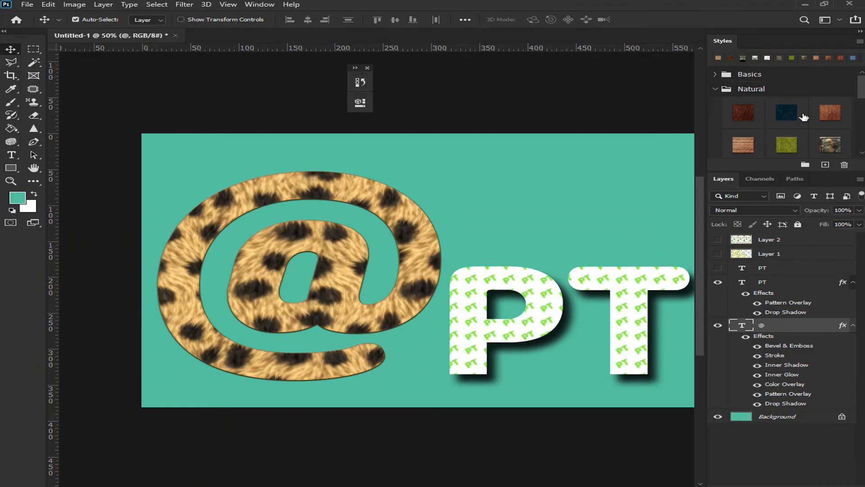
# Try the teal and second saved PT pattern styles on the @ text, and reapply the saved enlarged leopard style.
pyautogui.scroll(-4, 824, 135)
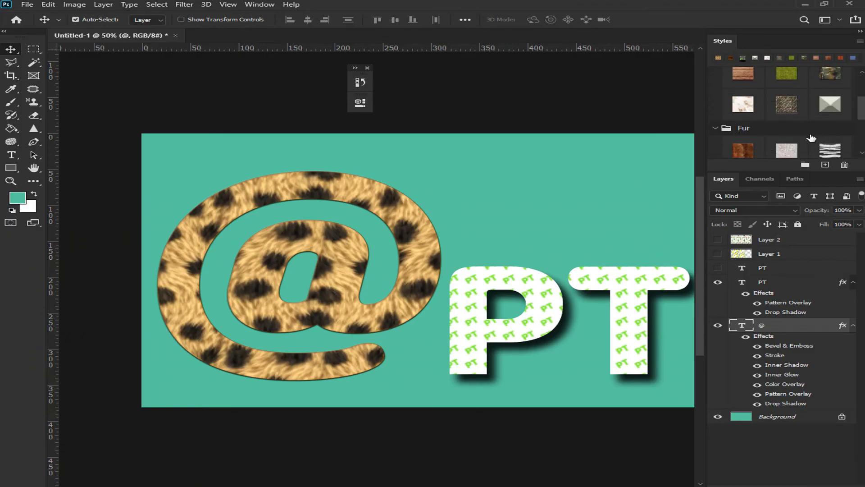
pyautogui.scroll(-2, 789, 135)
pyautogui.click(766, 144)
pyautogui.click(744, 144)
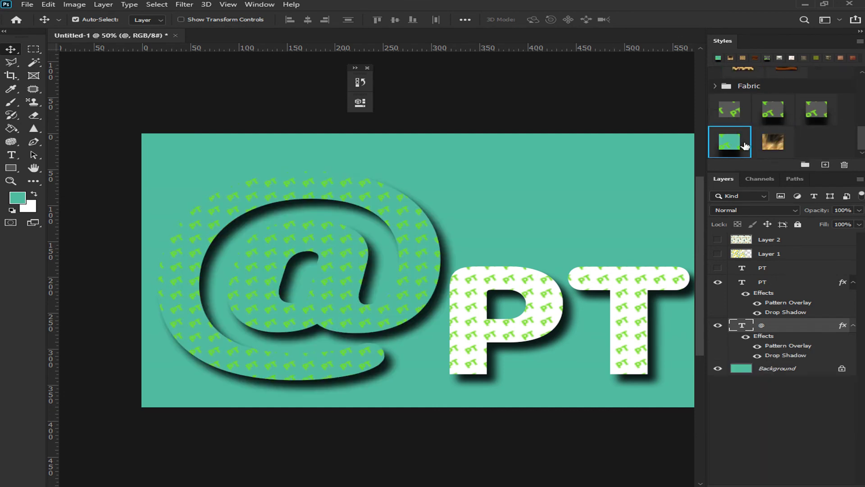
pyautogui.click(773, 115)
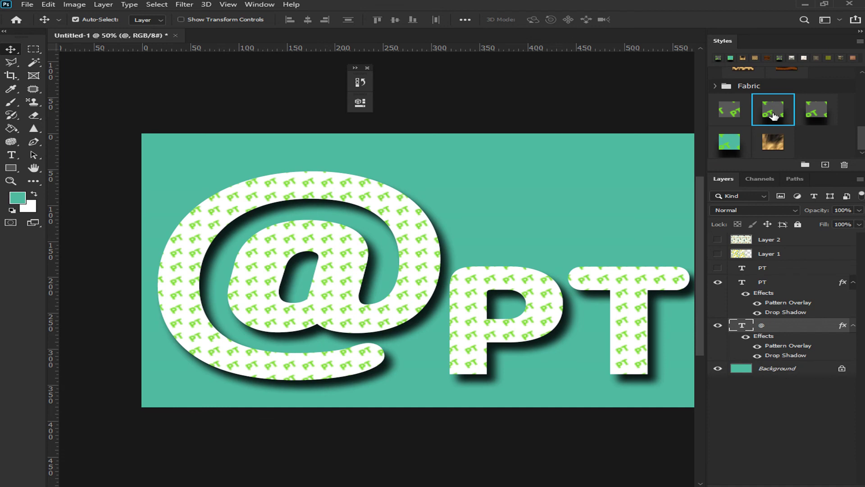
pyautogui.click(773, 143)
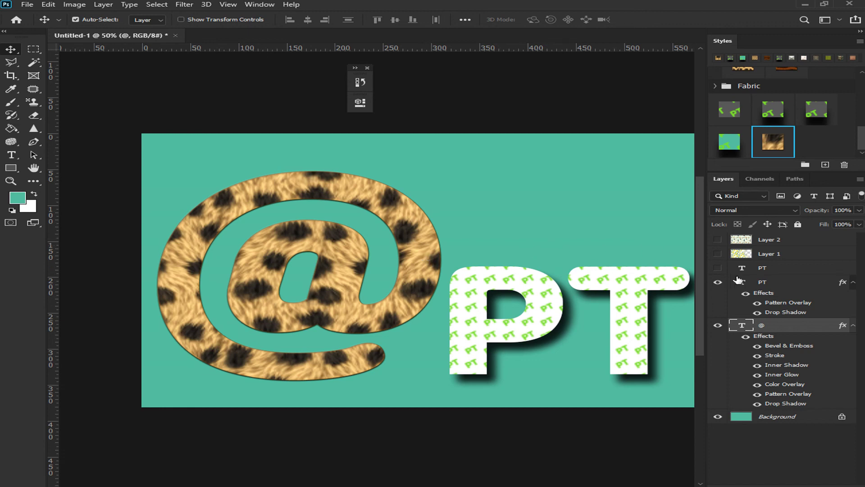
# Collapse the styled PT text's effects list and hide both the @ and PT texts.
pyautogui.click(853, 283)
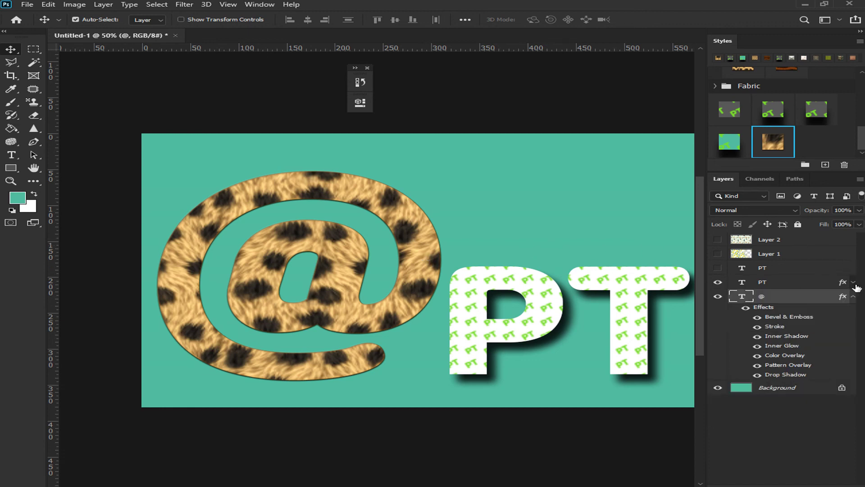
pyautogui.click(718, 297)
pyautogui.click(718, 282)
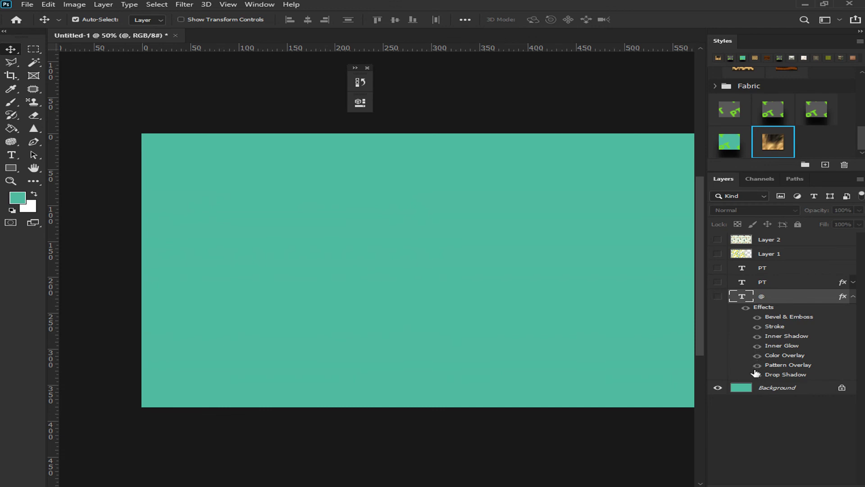
# Add a new empty layer directly above Background and hide the Background layer.
pyautogui.click(766, 388)
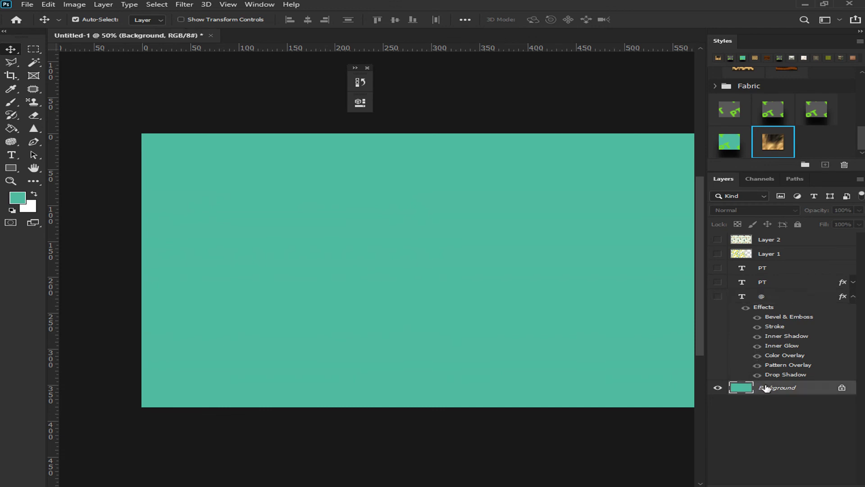
pyautogui.press('ctrl')
pyautogui.hotkey('ctrl', 'shift', 'n')
pyautogui.press('Return')
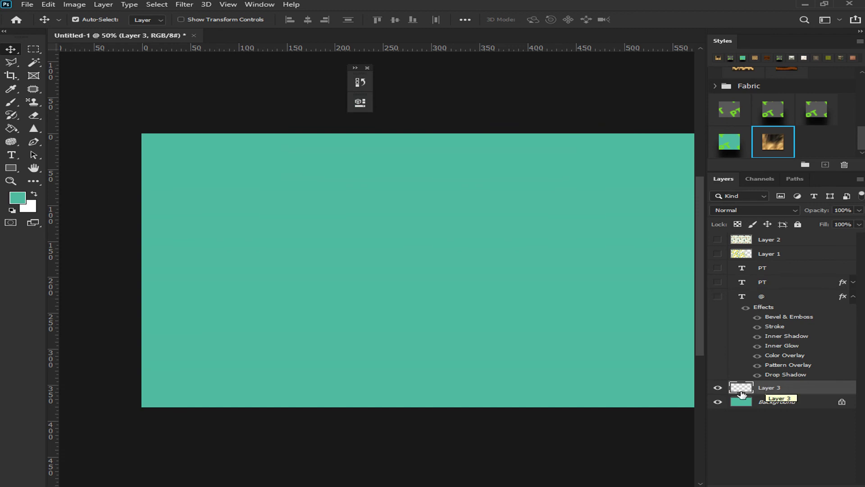
pyautogui.click(718, 402)
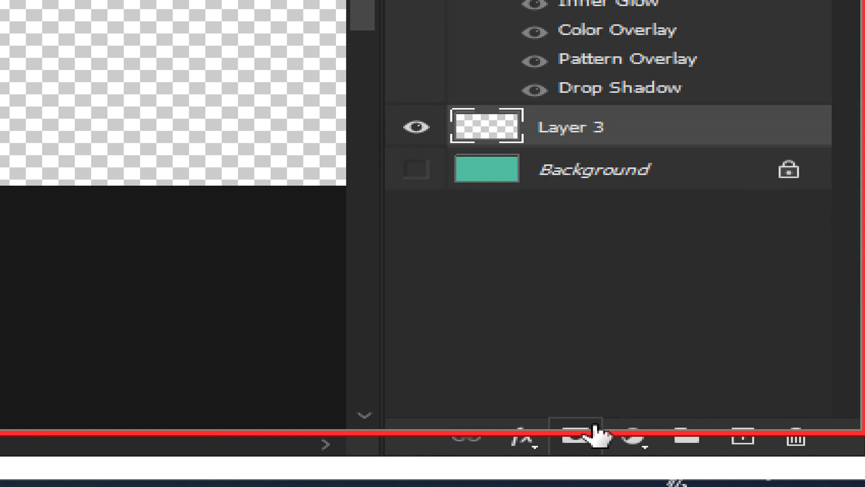
pyautogui.moveTo(607, 432); pyautogui.dragTo(606, 454)
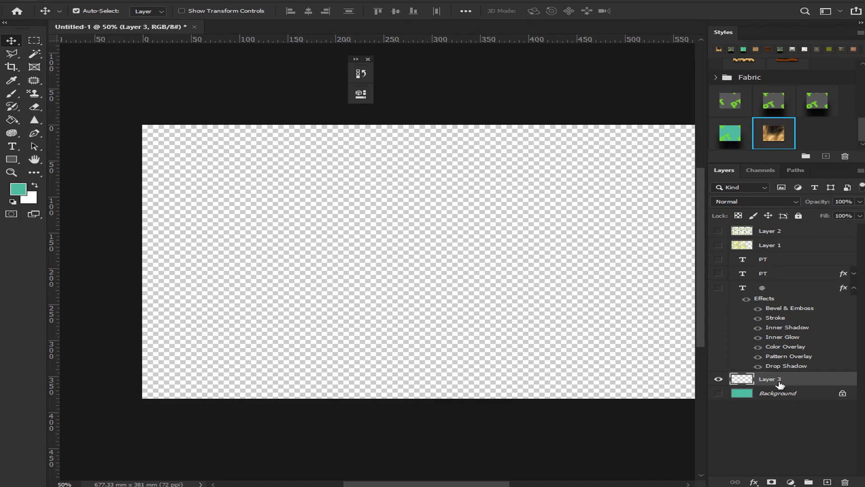
# Apply the saved enlarged leopard style to Layer 3 and fill the layer with white and with the teal foreground colour.
pyautogui.click(778, 140)
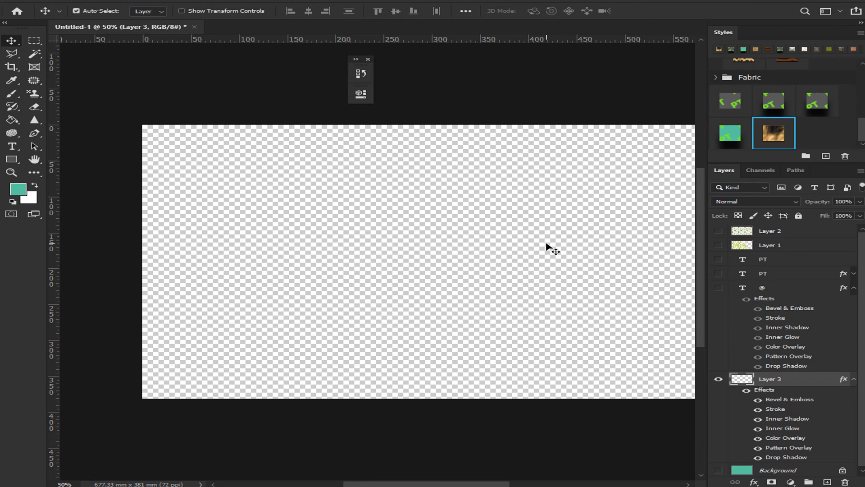
pyautogui.hotkey('ctrl', 'BackSpace')
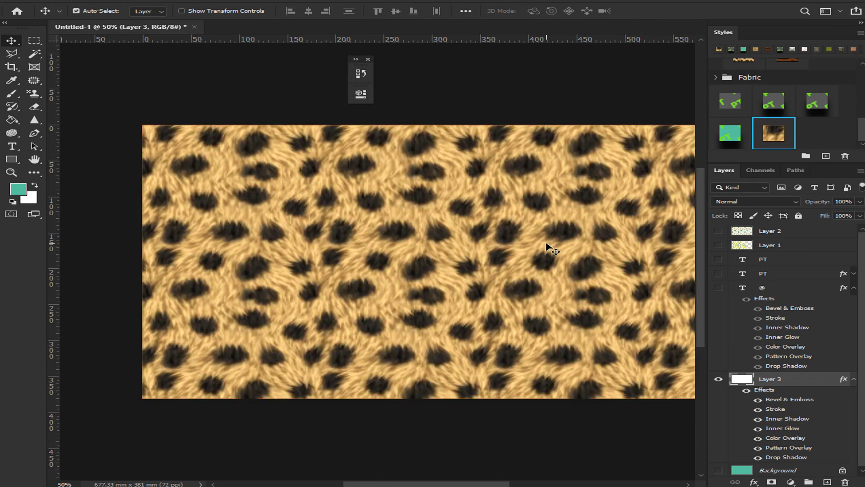
pyautogui.hotkey('alt', 'BackSpace')
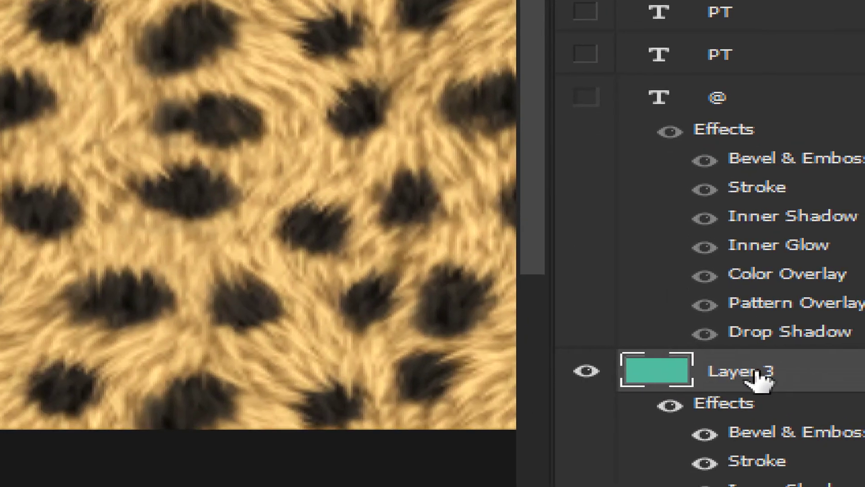
# Clear the whole fill from Layer 3 and paint curved, branching freehand strokes across it with a size 35 brush.
pyautogui.hotkey('ctrl', 'a')
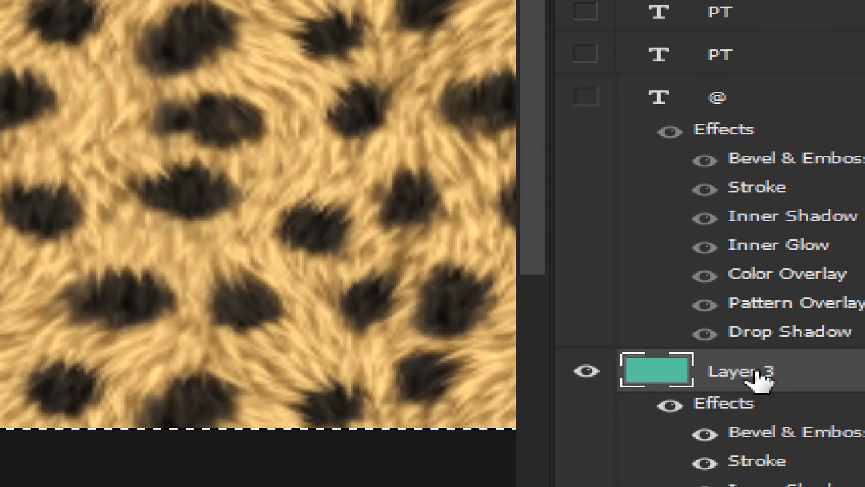
pyautogui.press('Delete')
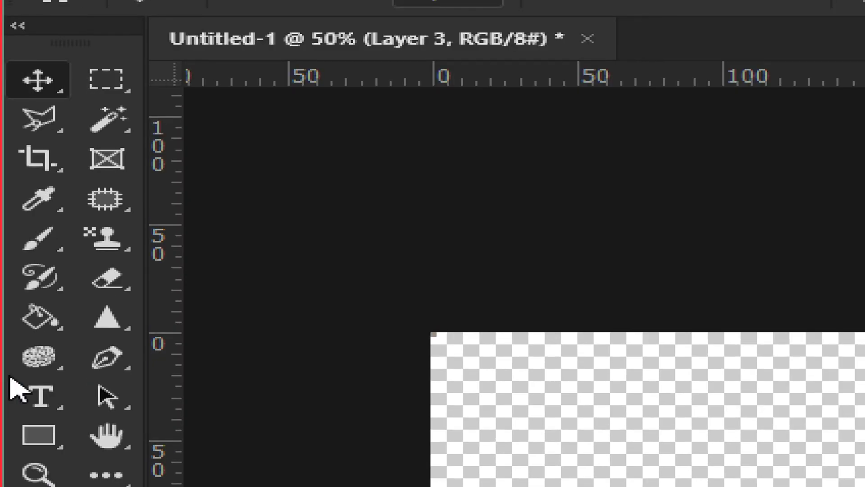
pyautogui.click(38, 238)
pyautogui.moveTo(622, 425)
pyautogui.mouseDown()
pyautogui.moveTo(734, 437)
pyautogui.moveTo(657, 470)
pyautogui.moveTo(553, 486)
pyautogui.mouseUp()
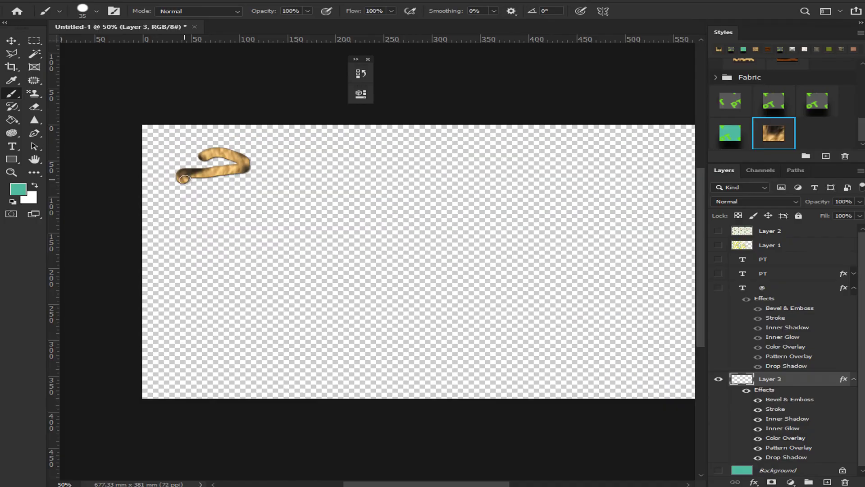
pyautogui.moveTo(182, 180)
pyautogui.mouseDown()
pyautogui.moveTo(214, 201)
pyautogui.moveTo(333, 193)
pyautogui.moveTo(331, 247)
pyautogui.moveTo(246, 236)
pyautogui.mouseUp()
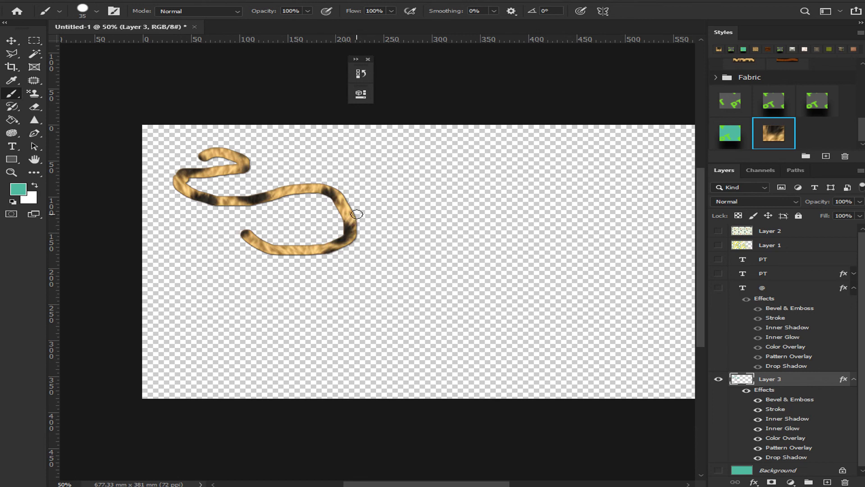
pyautogui.moveTo(355, 214)
pyautogui.mouseDown()
pyautogui.moveTo(386, 200)
pyautogui.moveTo(429, 244)
pyautogui.mouseUp()
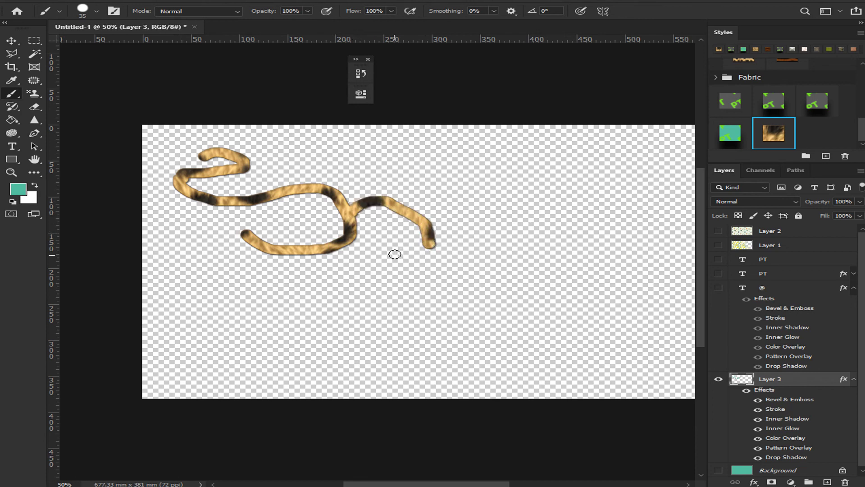
pyautogui.moveTo(332, 252)
pyautogui.mouseDown()
pyautogui.moveTo(402, 334)
pyautogui.moveTo(522, 325)
pyautogui.mouseUp()
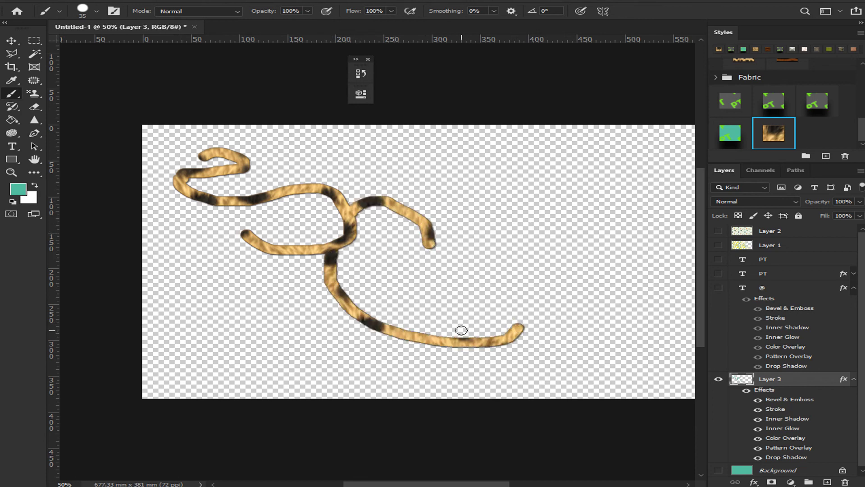
pyautogui.moveTo(421, 334)
pyautogui.mouseDown()
pyautogui.moveTo(441, 300)
pyautogui.moveTo(477, 284)
pyautogui.moveTo(541, 281)
pyautogui.mouseUp()
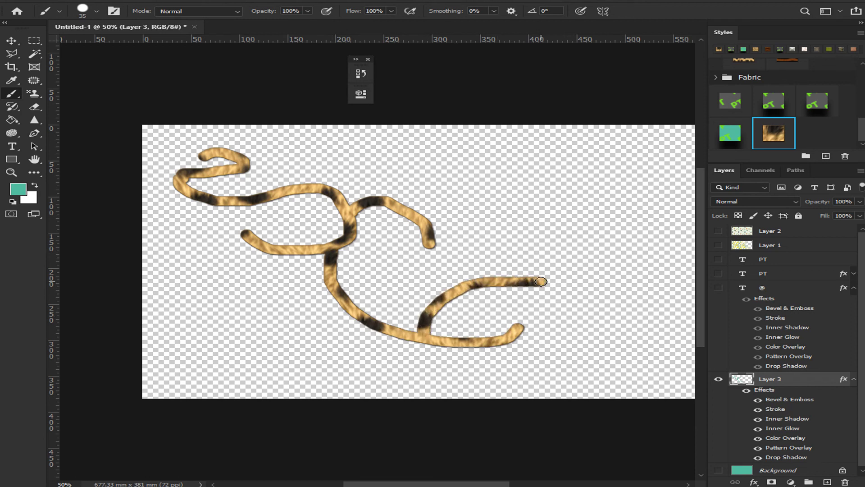
pyautogui.moveTo(517, 329)
pyautogui.mouseDown()
pyautogui.moveTo(528, 347)
pyautogui.moveTo(588, 336)
pyautogui.mouseUp()
pyautogui.moveTo(482, 281); pyautogui.dragTo(514, 238)
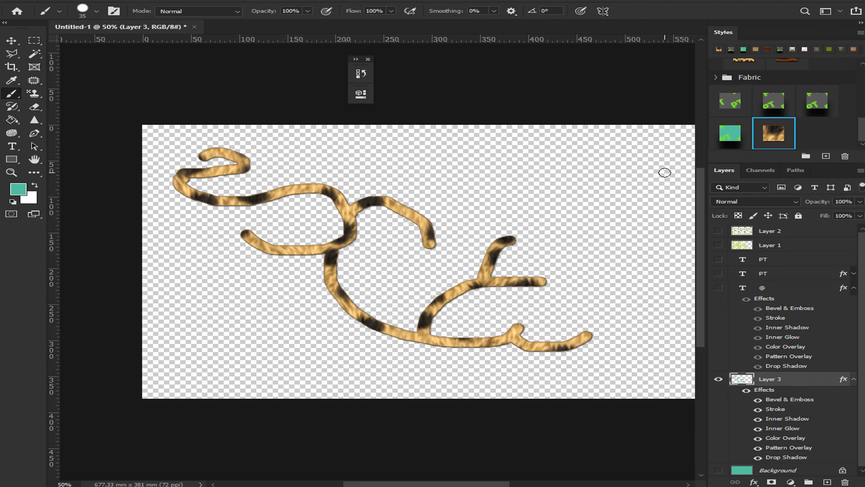
# Try the saved teal PT pattern style and the dark brown wood style on Layer 3's brush strokes.
pyautogui.click(744, 137)
pyautogui.scroll(2, 704, 125)
pyautogui.scroll(2, 717, 126)
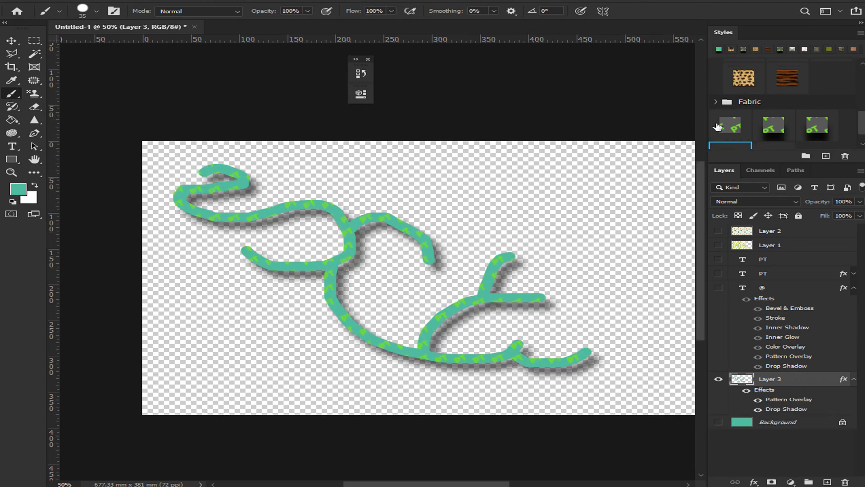
pyautogui.click(784, 76)
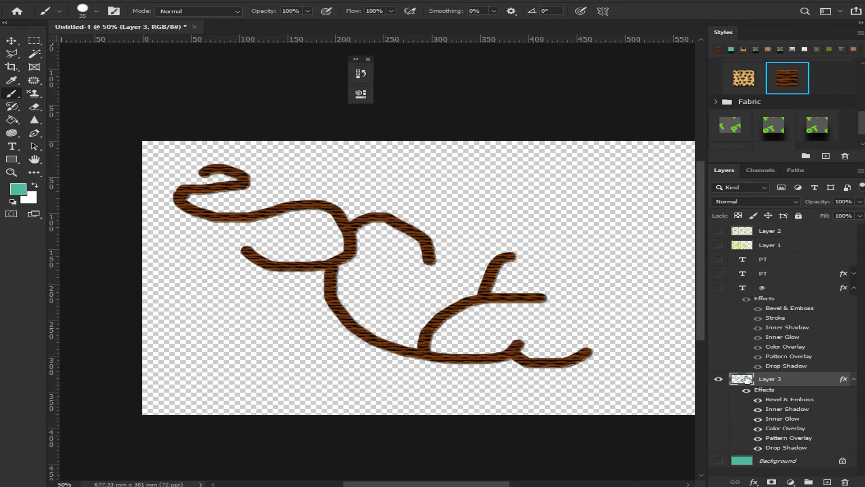
# Fill Layer 3 with white and apply the saved small green PT pattern style with drop shadow to it.
pyautogui.hotkey('ctrl', 'BackSpace')
pyautogui.click(774, 130)
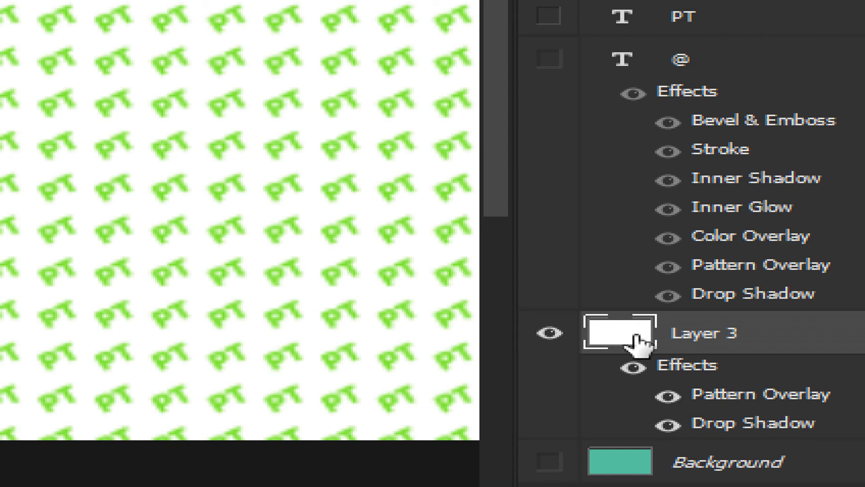
# Set the scale of Layer 3's Pattern Overlay to 100% and shift the PT pattern so whole letters start at the canvas edge.
pyautogui.doubleClick(736, 403)
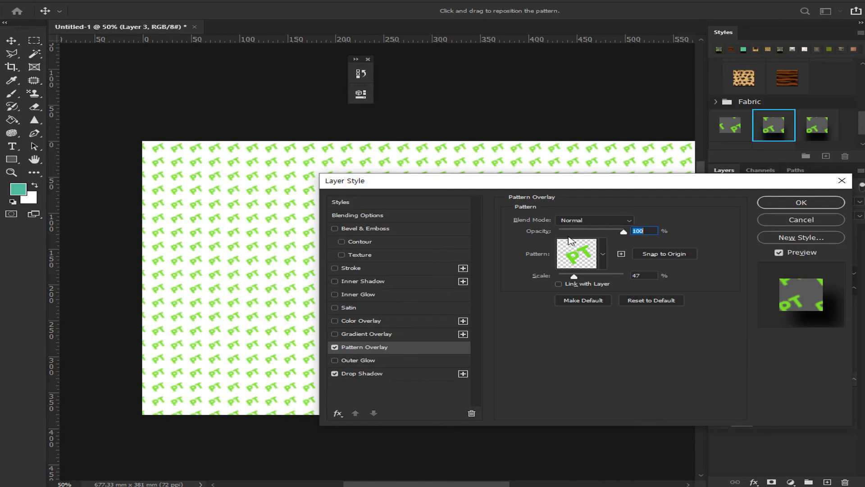
pyautogui.press('alt')
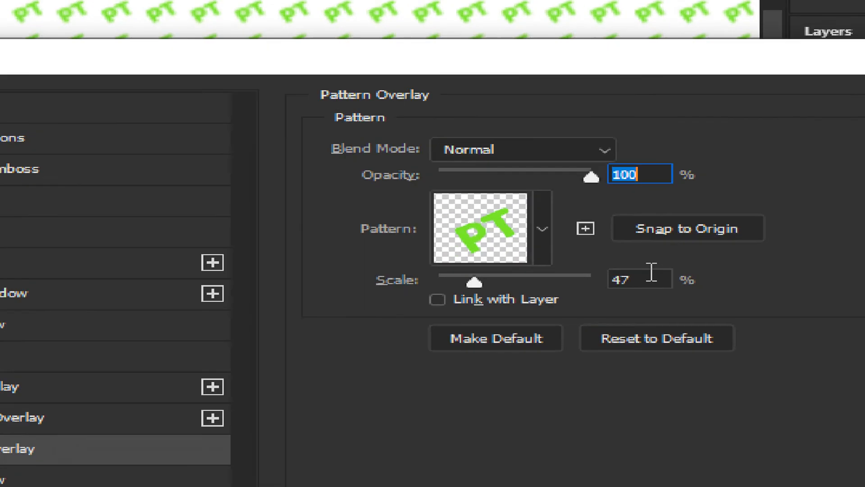
pyautogui.click(642, 275)
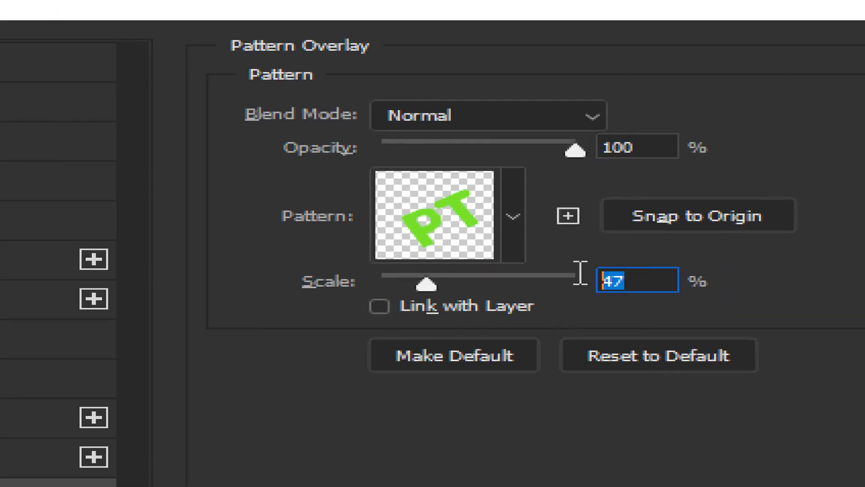
pyautogui.write('100')
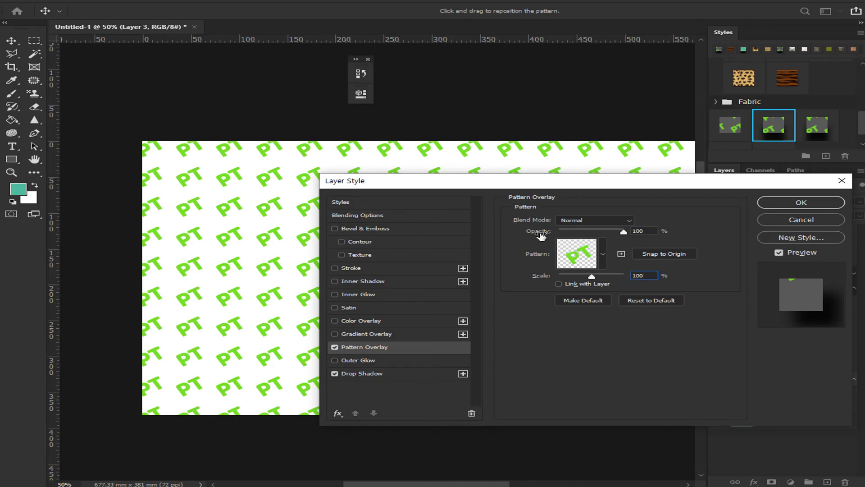
pyautogui.moveTo(473, 185); pyautogui.dragTo(516, 243)
pyautogui.moveTo(247, 172); pyautogui.dragTo(306, 177)
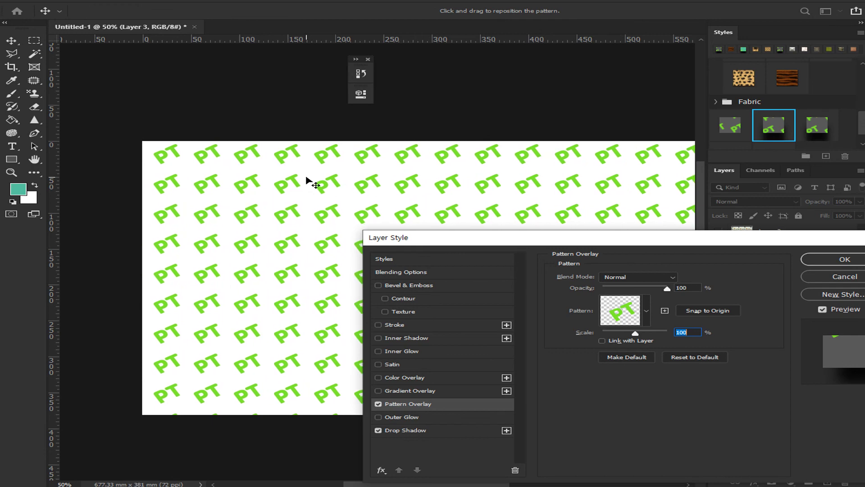
# Set the Pattern Overlay scale to 129% and its opacity to 99%, and accept the layer style.
pyautogui.moveTo(636, 334)
pyautogui.mouseDown()
pyautogui.moveTo(648, 334)
pyautogui.moveTo(638, 336)
pyautogui.mouseUp()
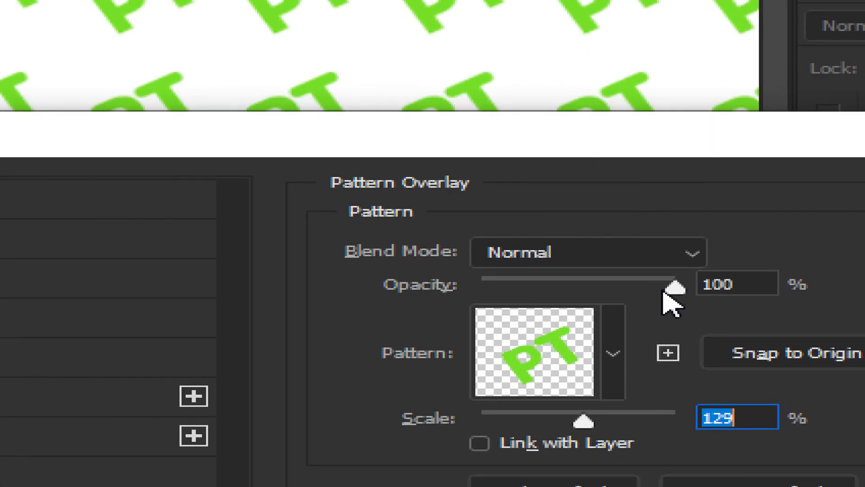
pyautogui.moveTo(667, 289)
pyautogui.mouseDown()
pyautogui.moveTo(579, 291)
pyautogui.moveTo(699, 289)
pyautogui.moveTo(548, 285)
pyautogui.moveTo(676, 288)
pyautogui.mouseUp()
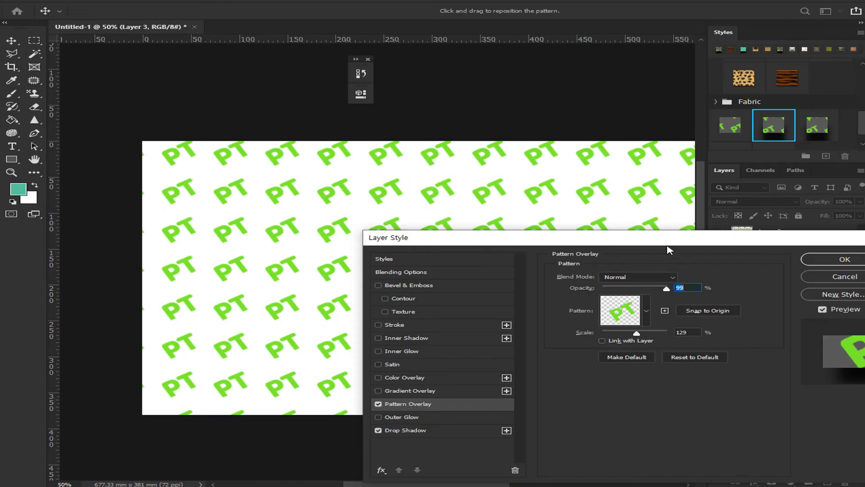
pyautogui.moveTo(669, 248); pyautogui.dragTo(551, 240)
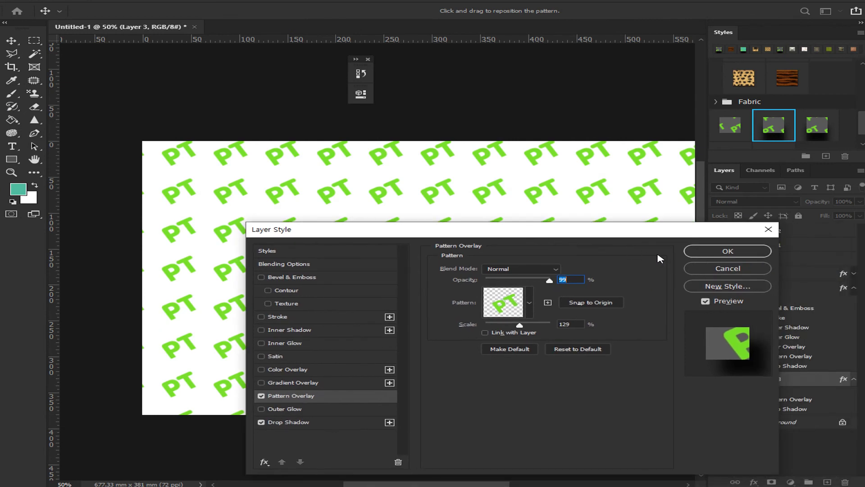
pyautogui.click(726, 252)
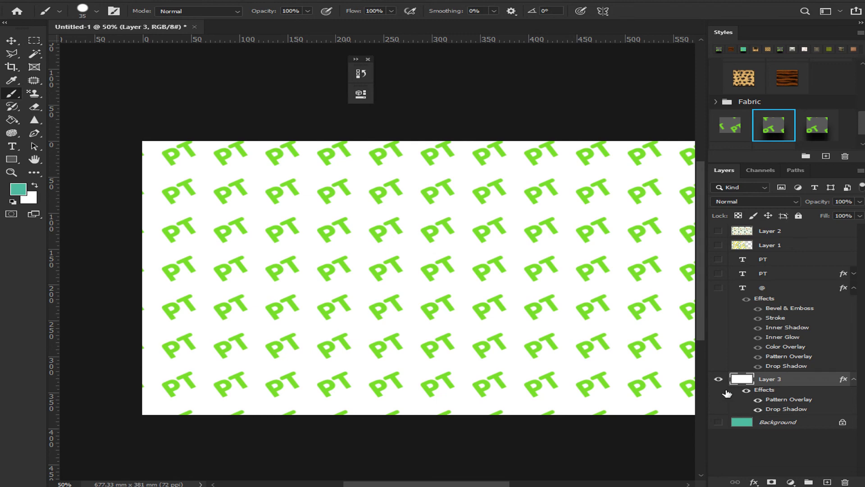
# Switch the visibility of Layer 3 and Background off and on to compare the canvas with and without each layer.
pyautogui.click(716, 379)
pyautogui.click(716, 380)
pyautogui.click(717, 381)
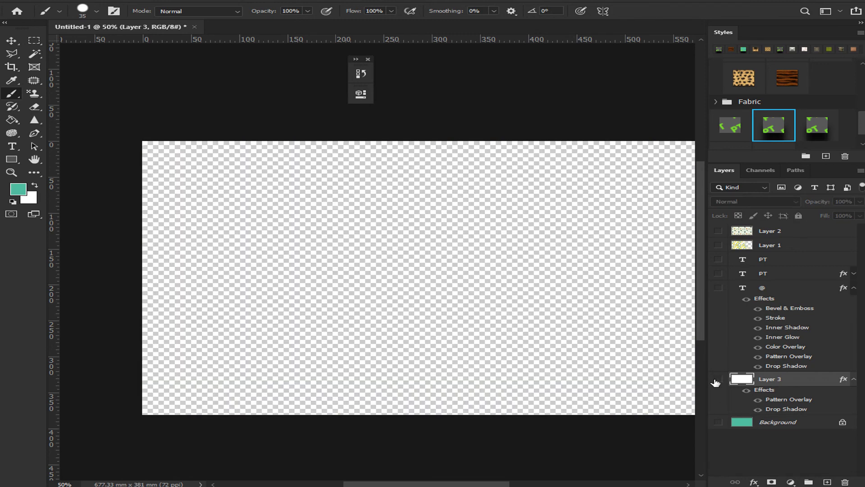
pyautogui.click(717, 381)
pyautogui.click(716, 380)
pyautogui.click(718, 424)
pyautogui.click(717, 423)
pyautogui.click(718, 381)
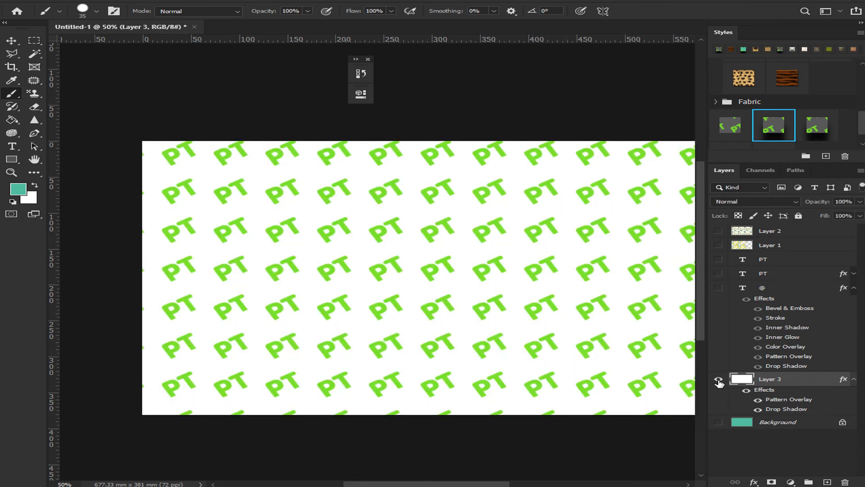
# Show the teal Background layer and hide Layer 3.
pyautogui.click(718, 423)
pyautogui.click(719, 381)
pyautogui.click(718, 381)
pyautogui.click(719, 381)
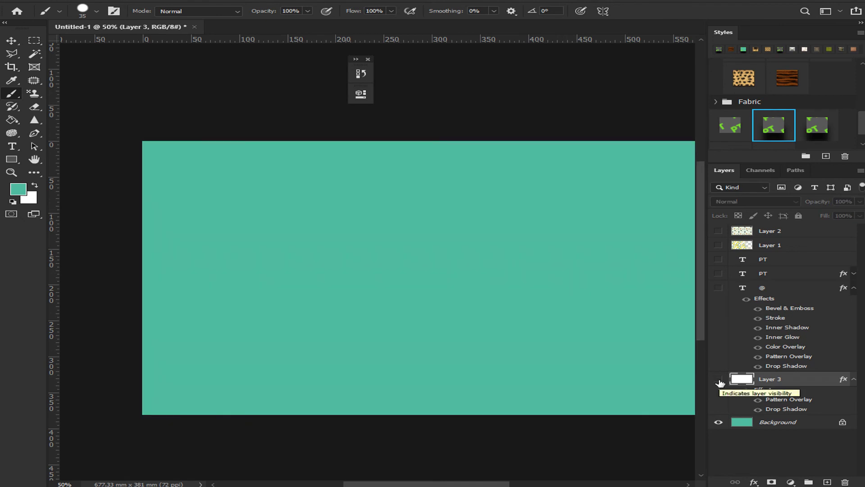